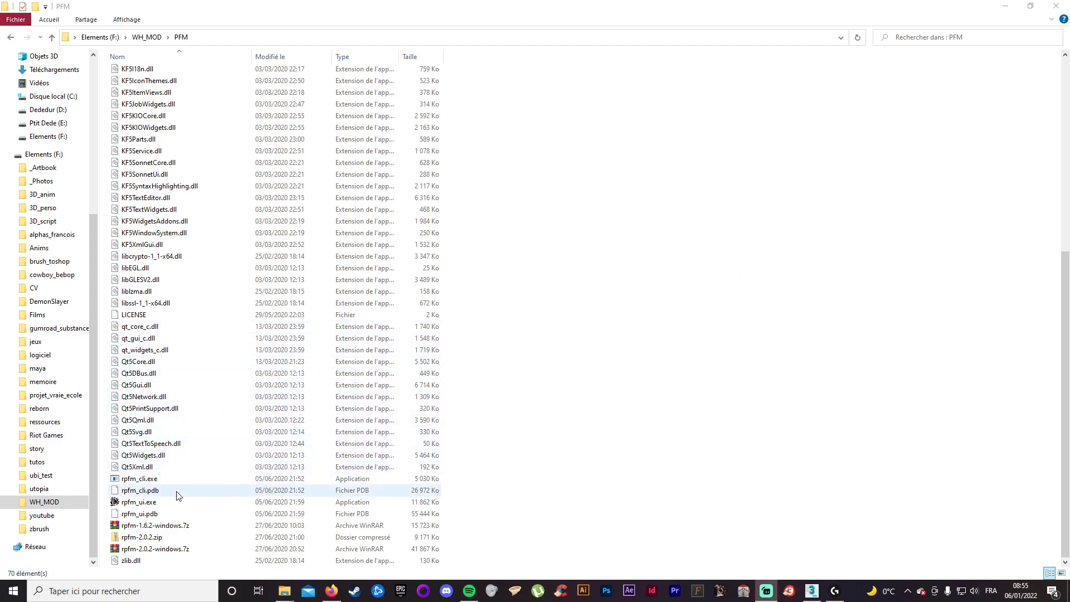
- Launch rpfm_ui.exe from the PFM folder in a maximized window and set the selected game to Warhammer 2
{"action": "double_click", "coordinate": [150, 504]}
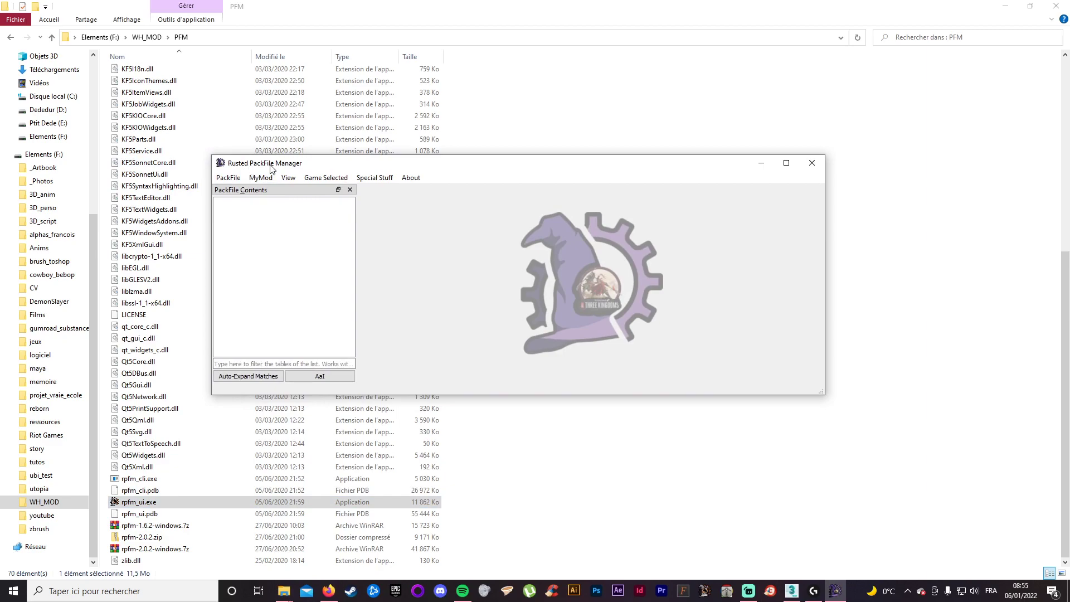
{"action": "left_click", "coordinate": [786, 163]}
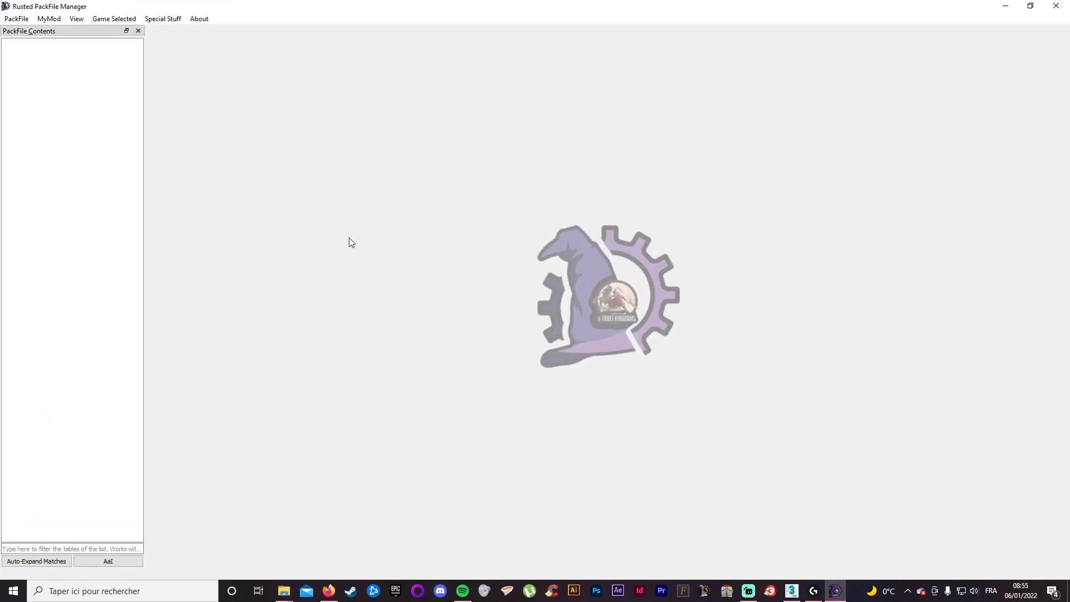
{"action": "left_click", "coordinate": [114, 18]}
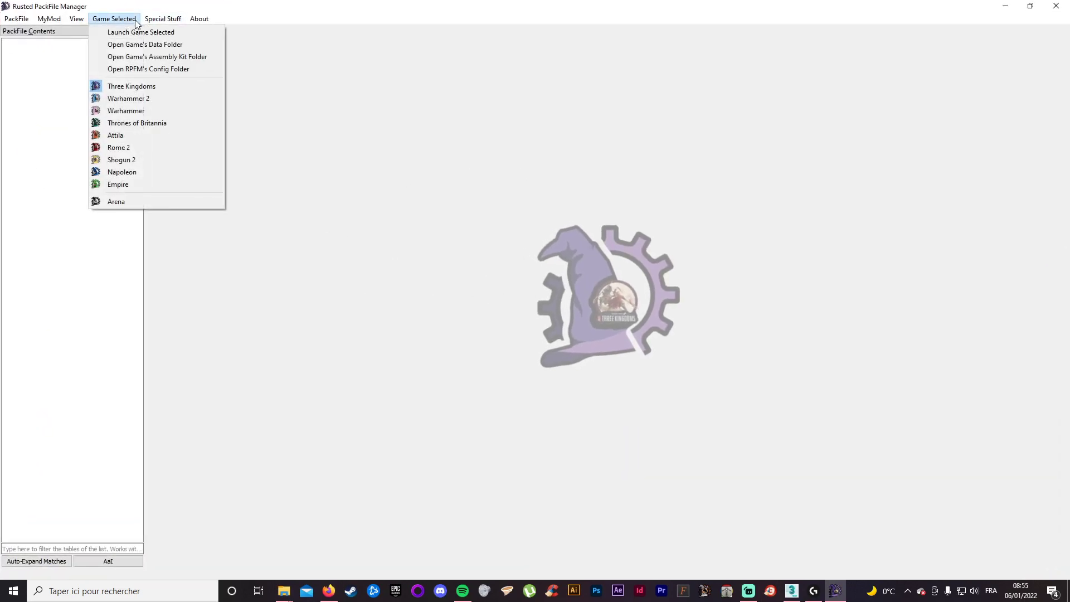
{"action": "left_click", "coordinate": [127, 99]}
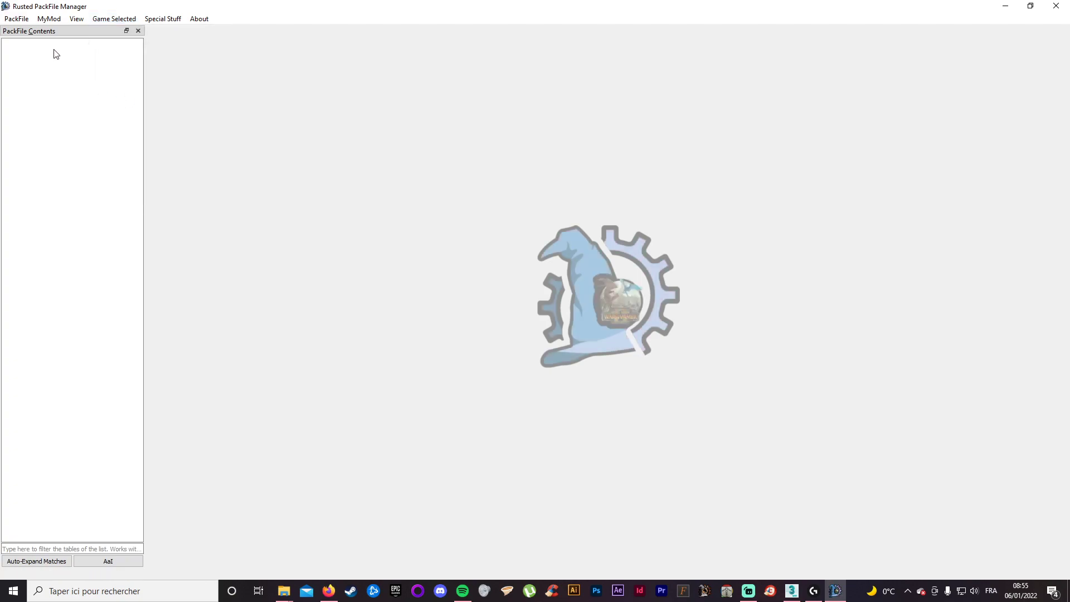
- Start opening a PackFile and browse to the SteamLibrary\steamapps\common\Total War WARHAMMER II\data folder on drive C
{"action": "left_click", "coordinate": [15, 19]}
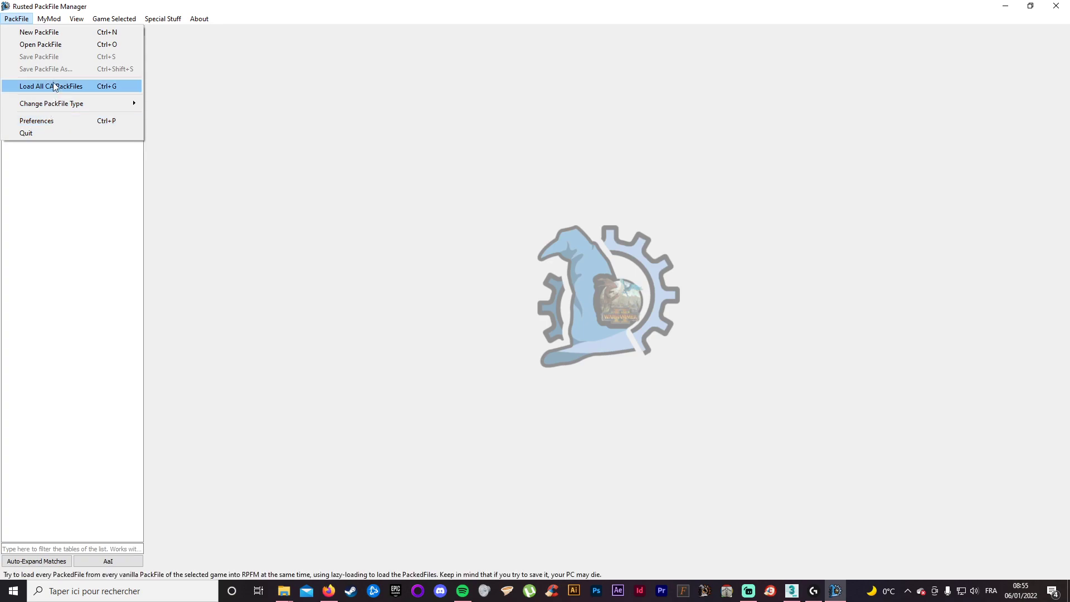
{"action": "left_click", "coordinate": [40, 45]}
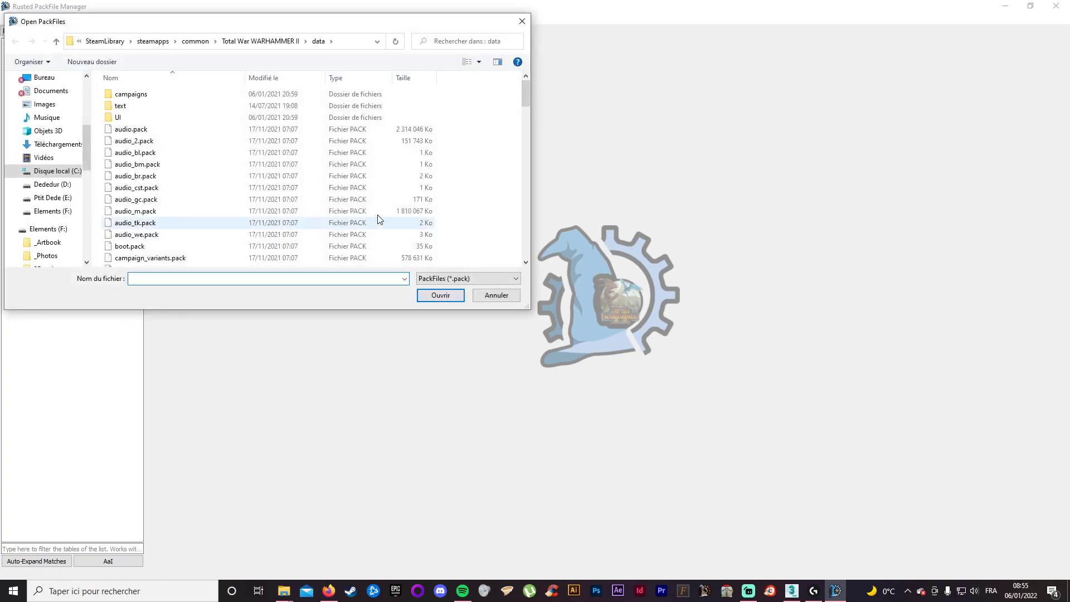
{"action": "left_click", "coordinate": [107, 42]}
{"action": "left_click", "coordinate": [133, 41]}
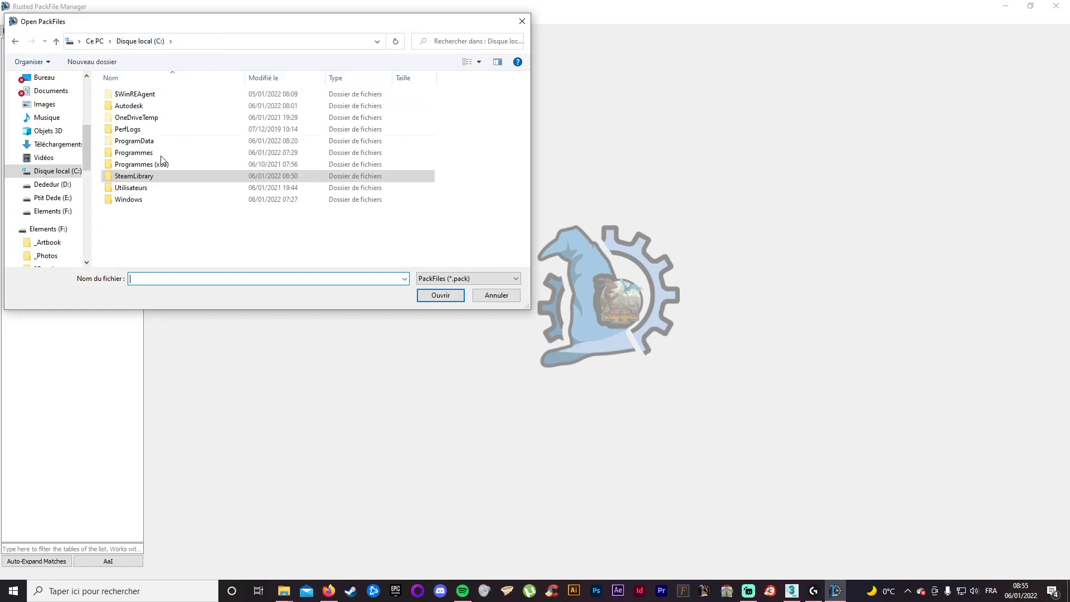
{"action": "double_click", "coordinate": [139, 177]}
{"action": "double_click", "coordinate": [154, 94]}
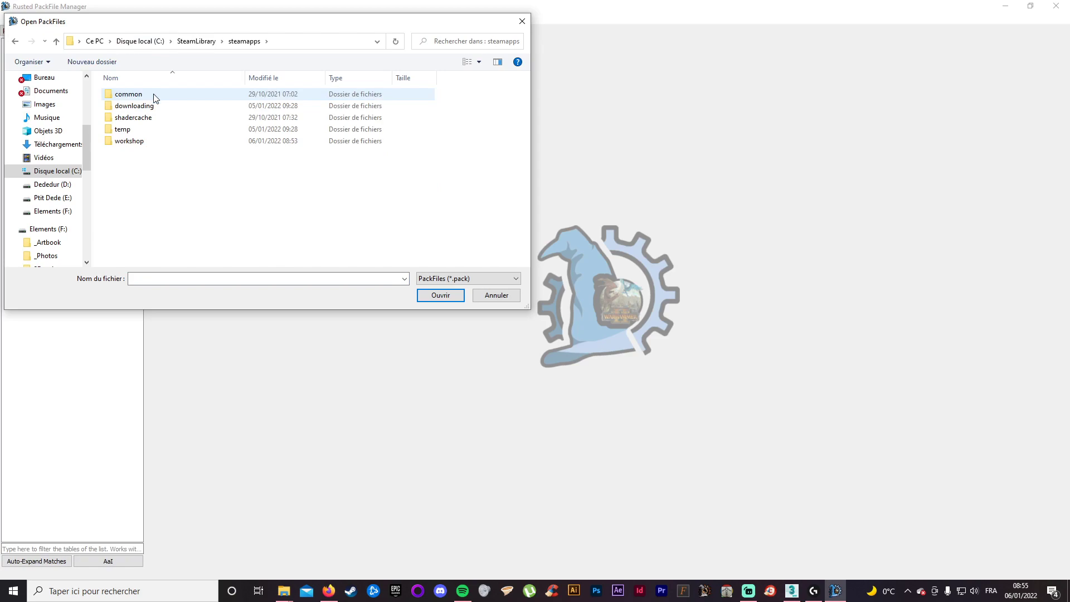
{"action": "double_click", "coordinate": [156, 96]}
{"action": "double_click", "coordinate": [170, 164]}
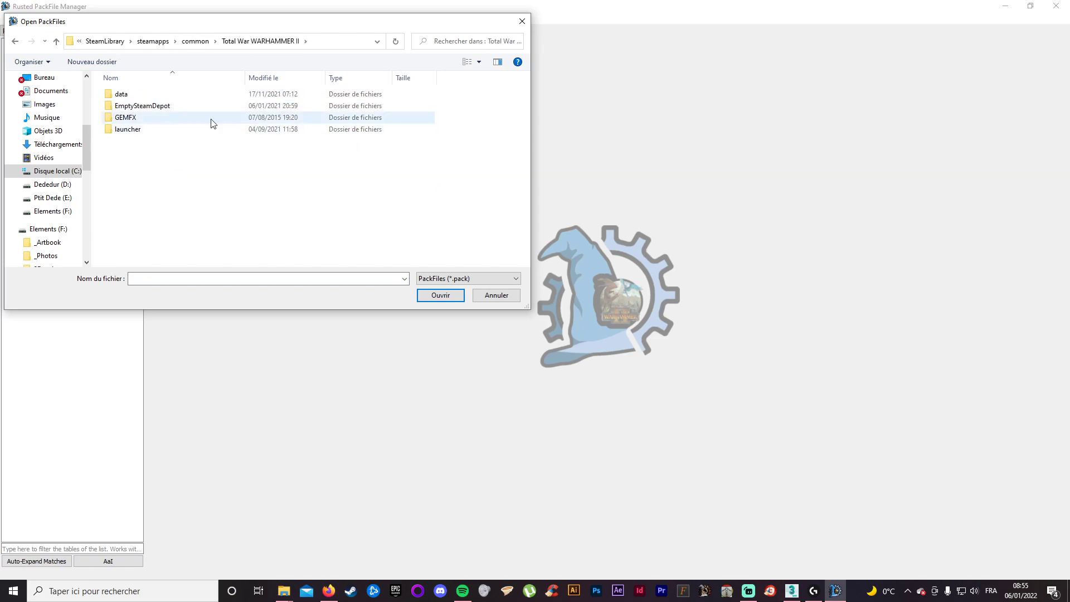
{"action": "double_click", "coordinate": [141, 98]}
- Open all the variants PackFiles together, from variants.pack through variants_wp_.pack
{"action": "scroll", "coordinate": [271, 184], "scroll_direction": "down", "scroll_amount": 3}
{"action": "scroll", "coordinate": [270, 184], "scroll_direction": "down", "scroll_amount": 15}
{"action": "scroll", "coordinate": [223, 166], "scroll_direction": "down", "scroll_amount": 20}
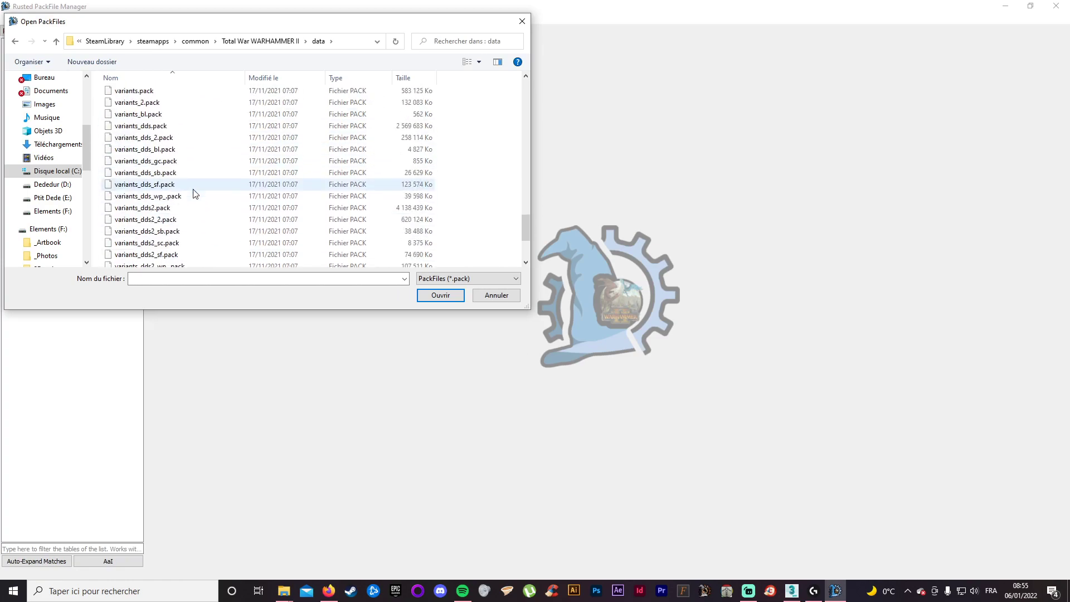
{"action": "scroll", "coordinate": [161, 114], "scroll_direction": "up", "scroll_amount": 2}
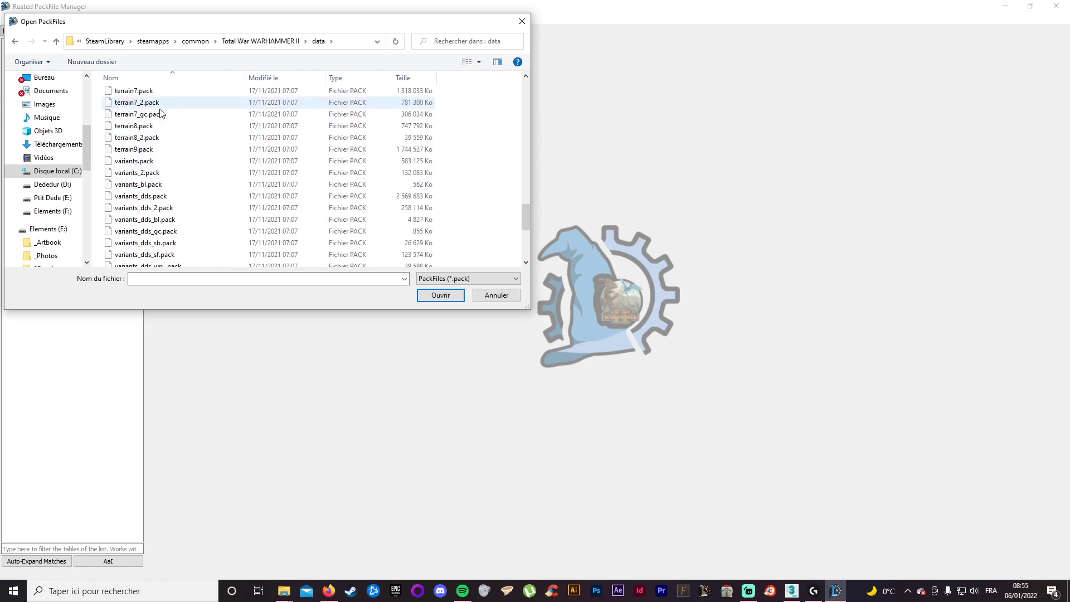
{"action": "left_click", "coordinate": [148, 160]}
{"action": "scroll", "coordinate": [235, 187], "scroll_direction": "down", "scroll_amount": 3}
{"action": "scroll", "coordinate": [234, 189], "scroll_direction": "down", "scroll_amount": 2}
{"action": "left_click", "coordinate": [167, 225], "text": "shift"}
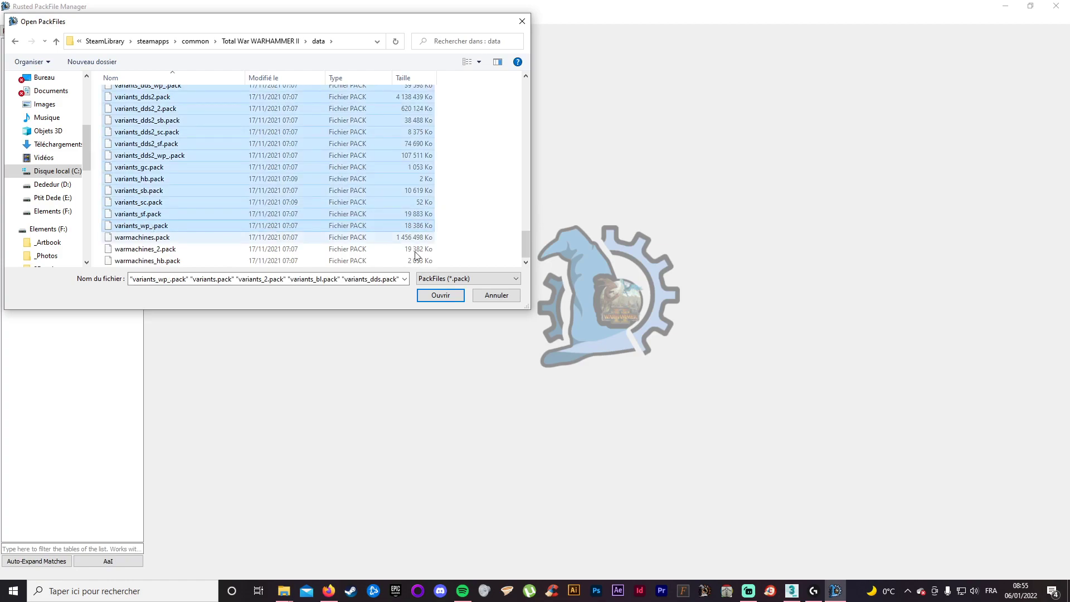
{"action": "left_click", "coordinate": [440, 295]}
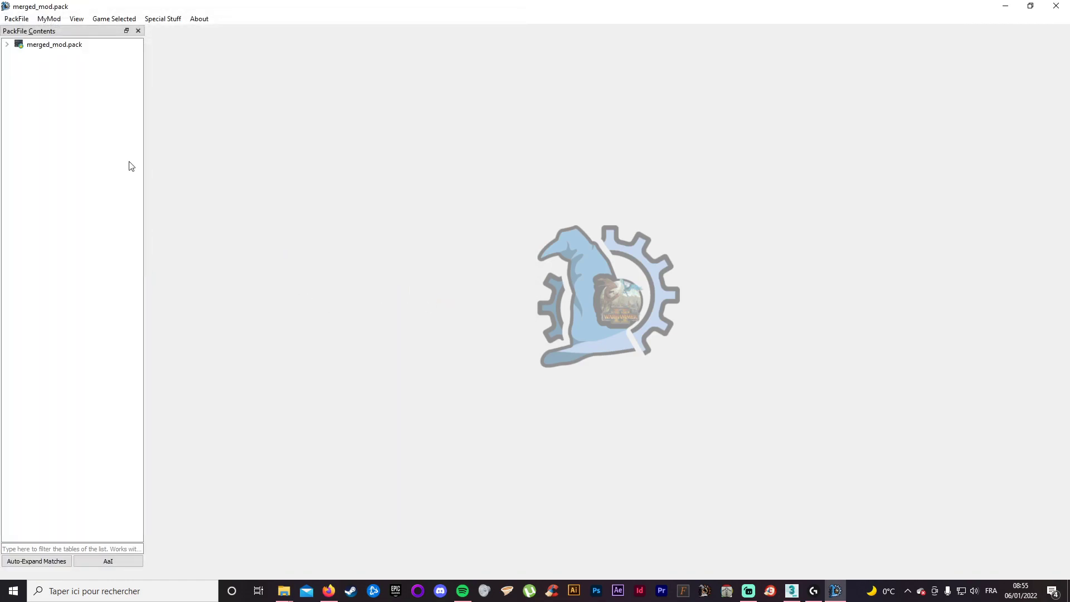
- Filter the widened PackFile contents list by "chs" and expand variantmeshes, wh_variantmodels, hu1c and its chs folder
{"action": "left_click", "coordinate": [7, 44]}
{"action": "left_click_drag", "start_coordinate": [146, 120], "coordinate": [327, 119]}
{"action": "left_click", "coordinate": [107, 548]}
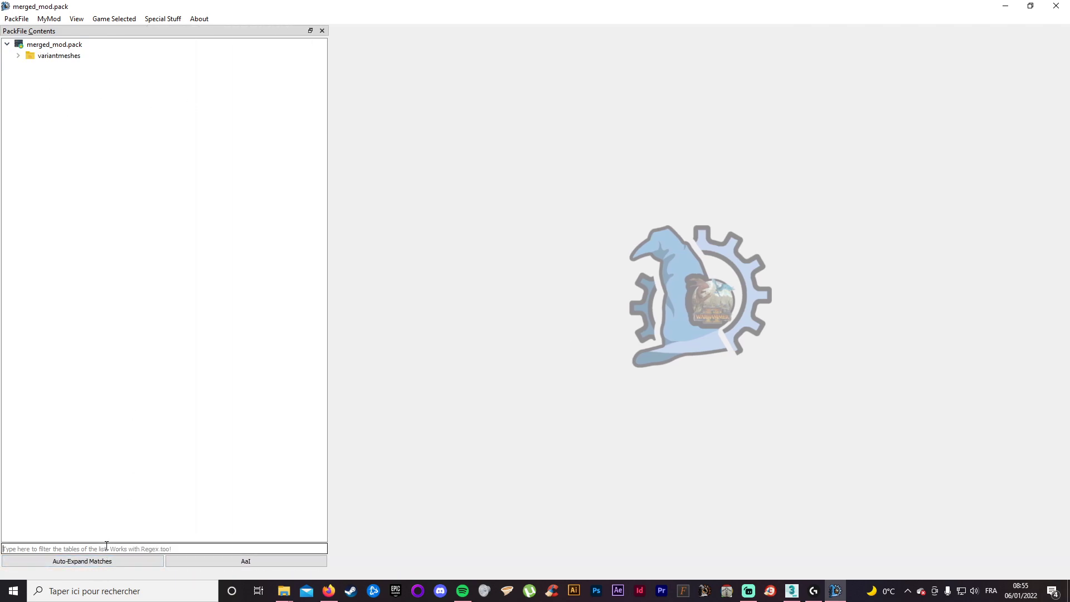
{"action": "type", "text": "chs"}
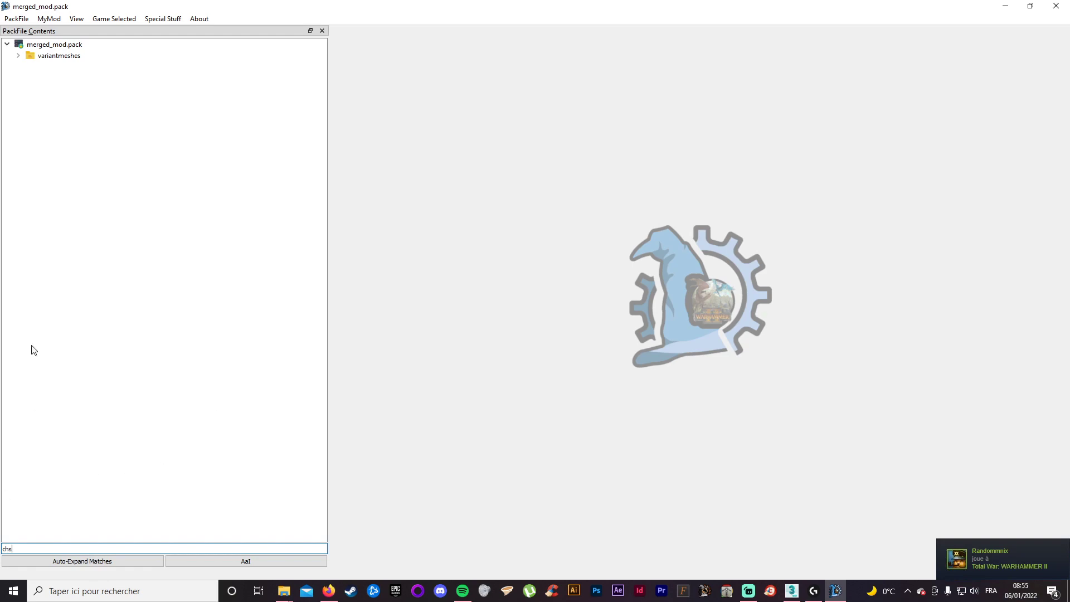
{"action": "left_click", "coordinate": [18, 55]}
{"action": "left_click", "coordinate": [29, 78]}
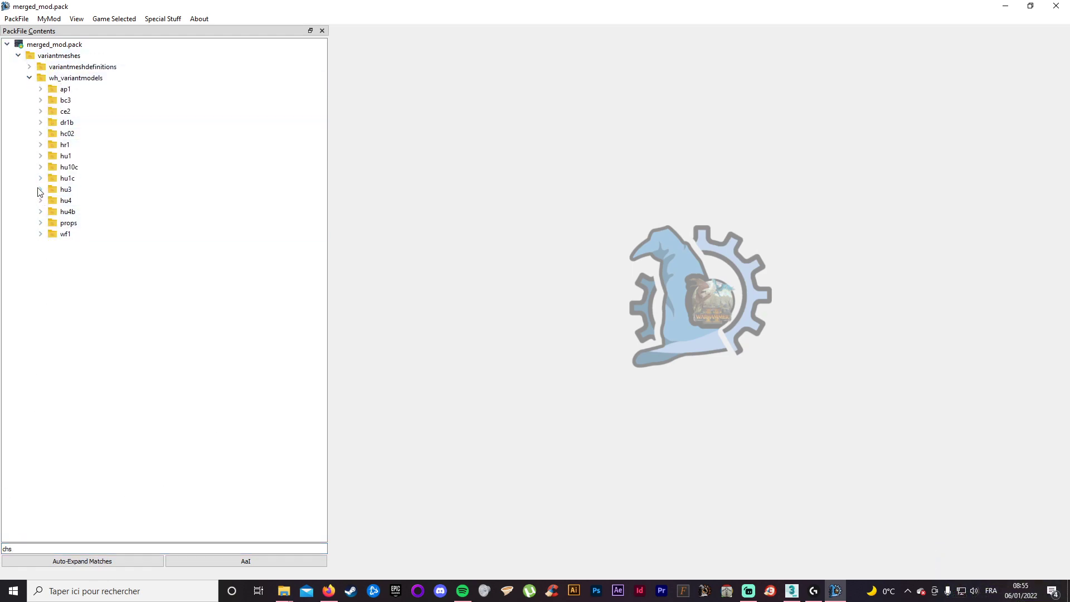
{"action": "left_click", "coordinate": [40, 178]}
{"action": "left_click", "coordinate": [51, 189]}
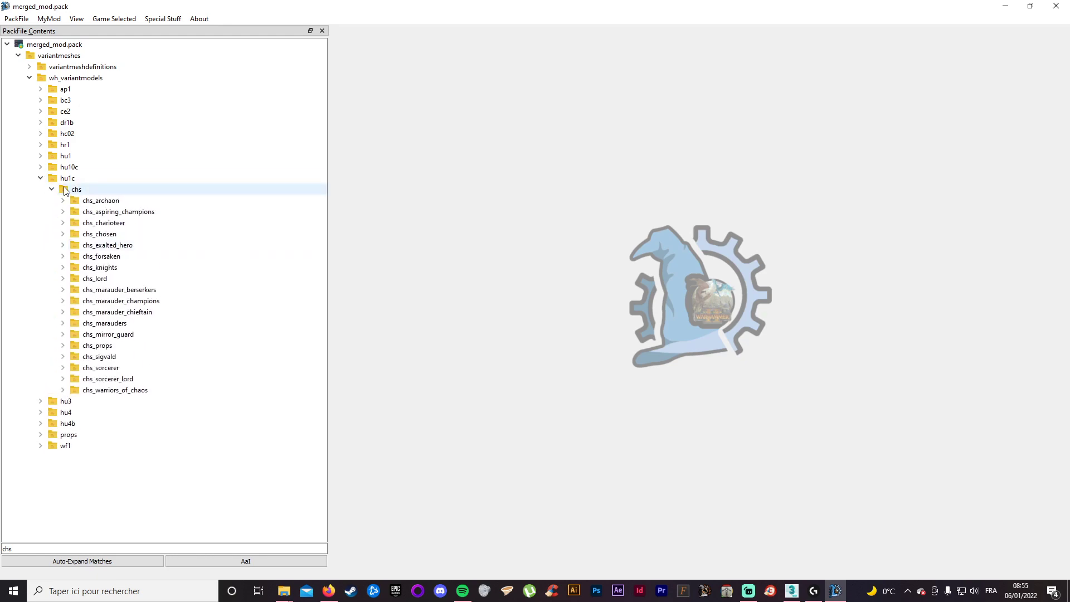
{"action": "left_click", "coordinate": [117, 392]}
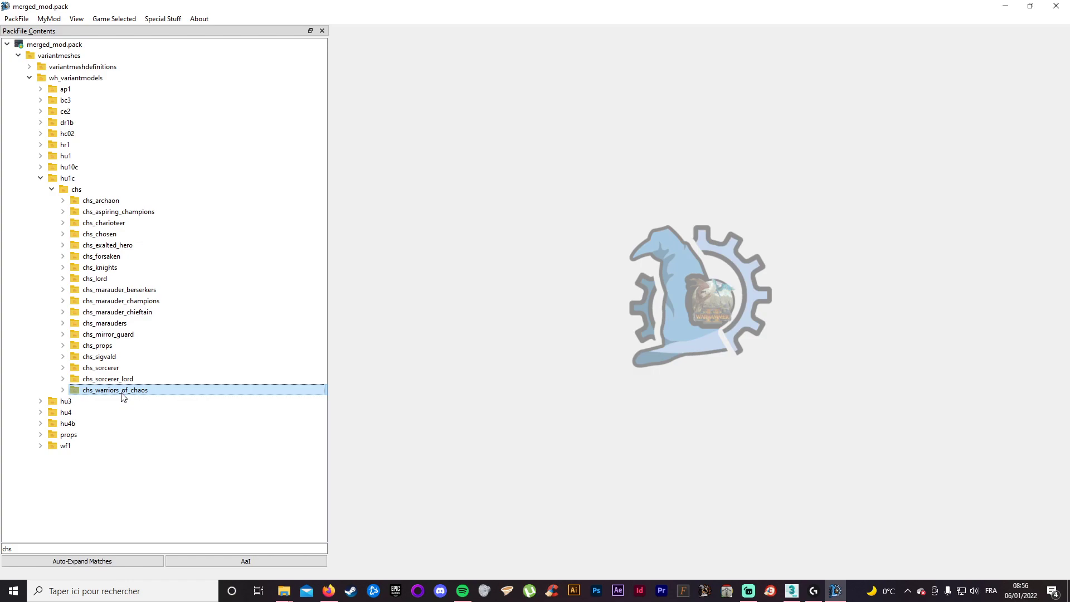
{"action": "right_click", "coordinate": [122, 393]}
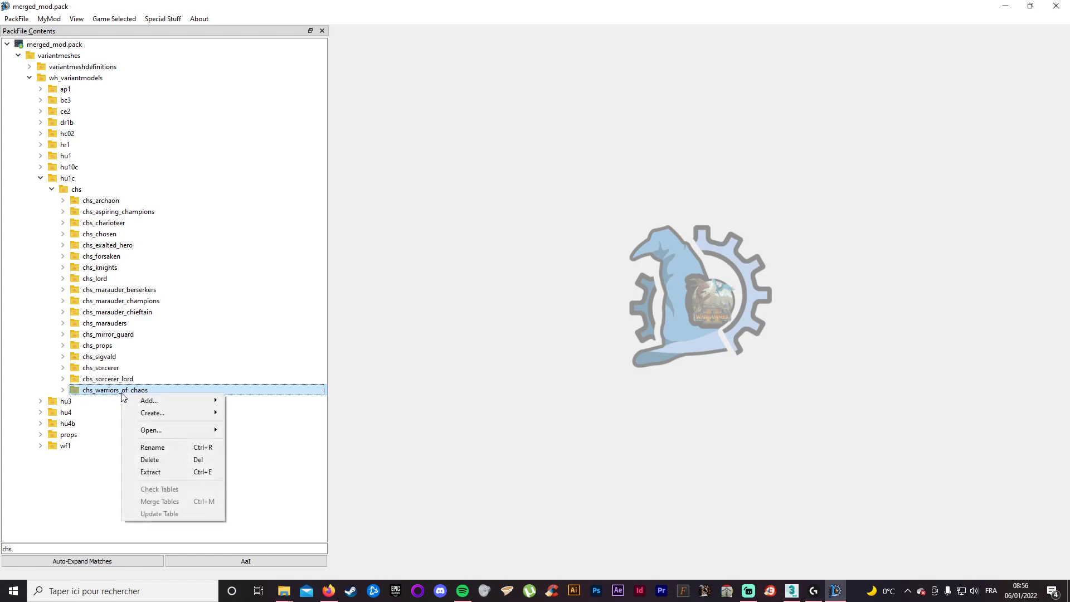
{"action": "left_click", "coordinate": [163, 476]}
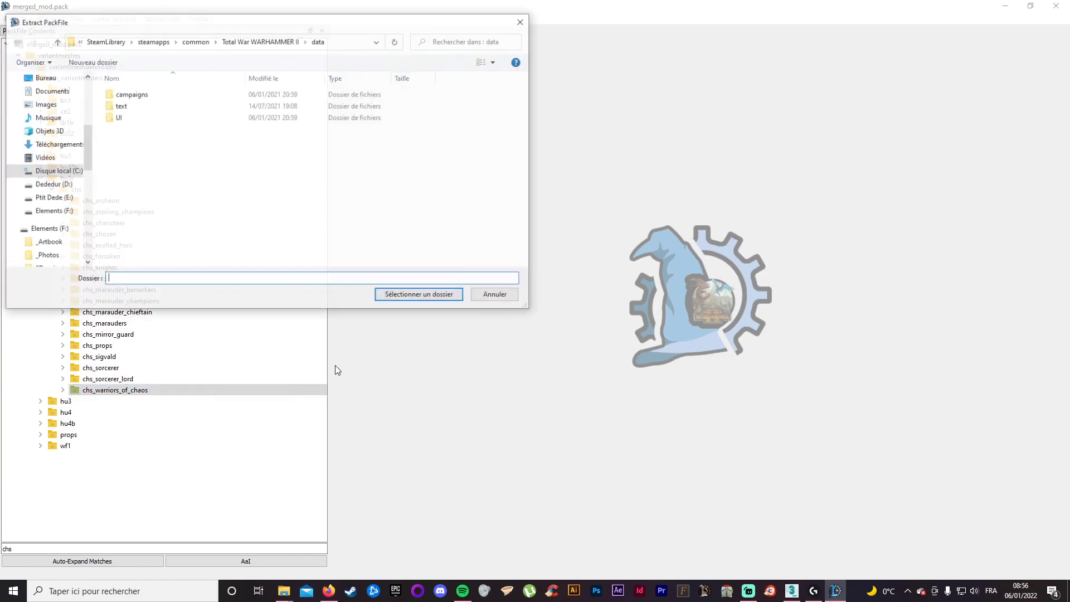
{"action": "left_click", "coordinate": [496, 296]}
- Expand the chs_warriors_of_chaos folder and extract it to F:\WH_MOD\models\variantmeshes
{"action": "left_click", "coordinate": [62, 389]}
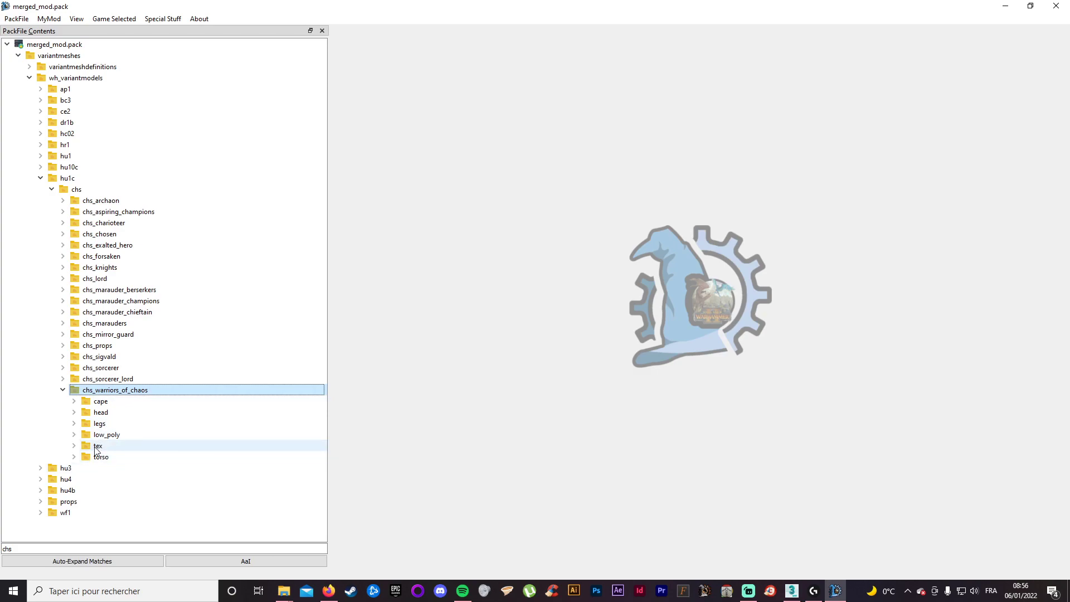
{"action": "right_click", "coordinate": [113, 395]}
{"action": "left_click", "coordinate": [165, 470]}
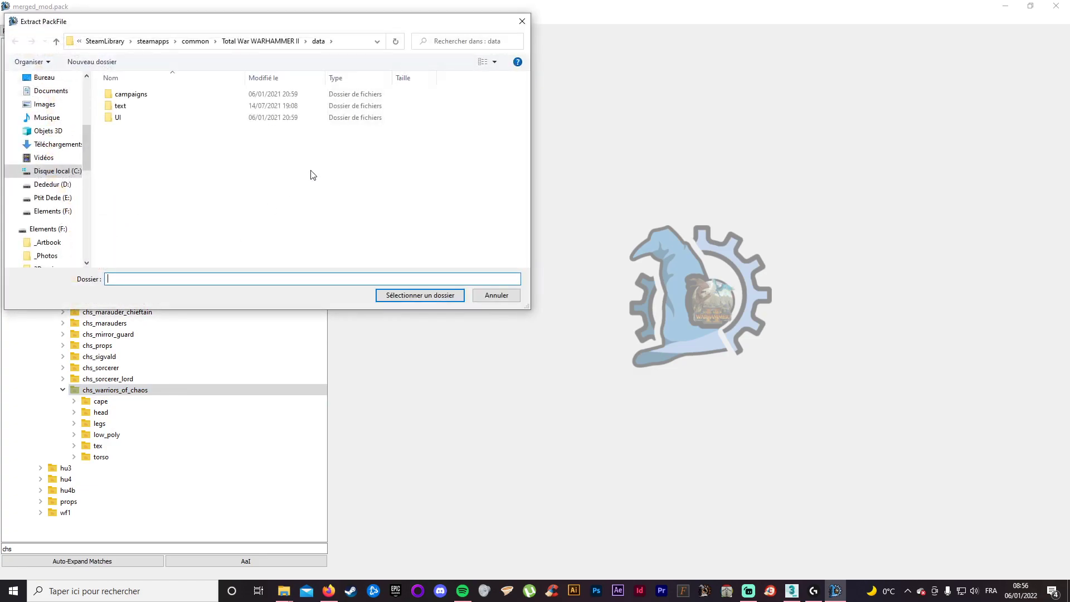
{"action": "left_click", "coordinate": [105, 41]}
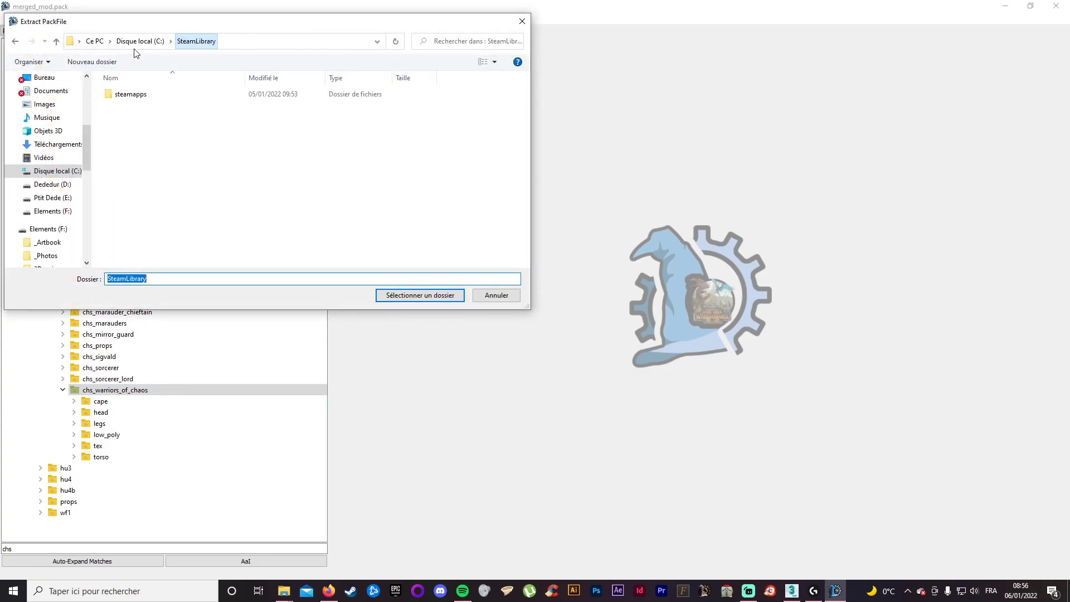
{"action": "left_click", "coordinate": [100, 41]}
{"action": "scroll", "coordinate": [217, 161], "scroll_direction": "down", "scroll_amount": 2}
{"action": "double_click", "coordinate": [334, 245]}
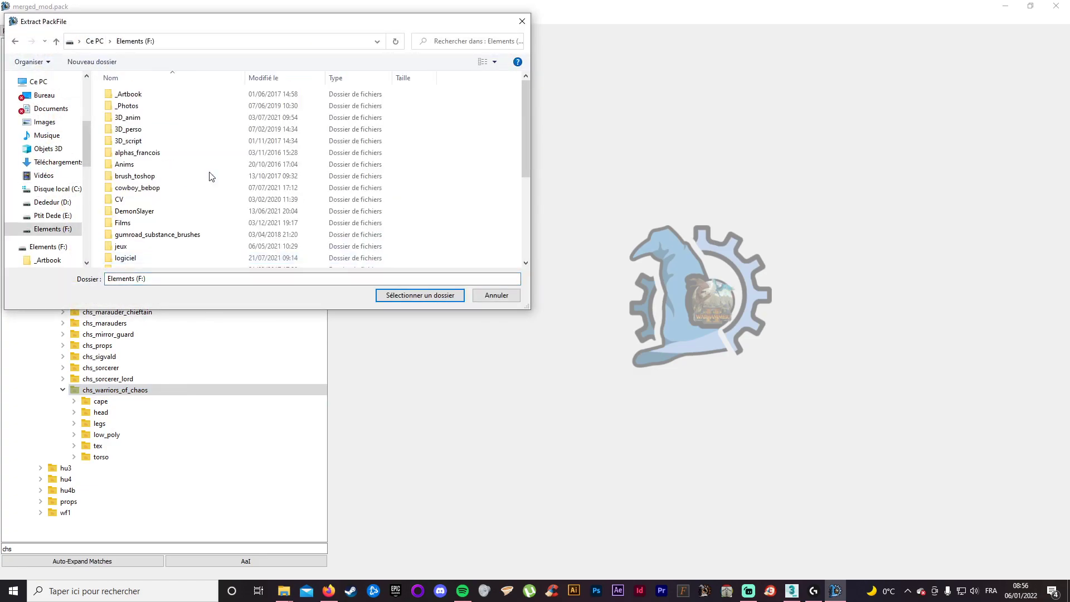
{"action": "scroll", "coordinate": [253, 190], "scroll_direction": "down", "scroll_amount": 3}
{"action": "double_click", "coordinate": [131, 238]}
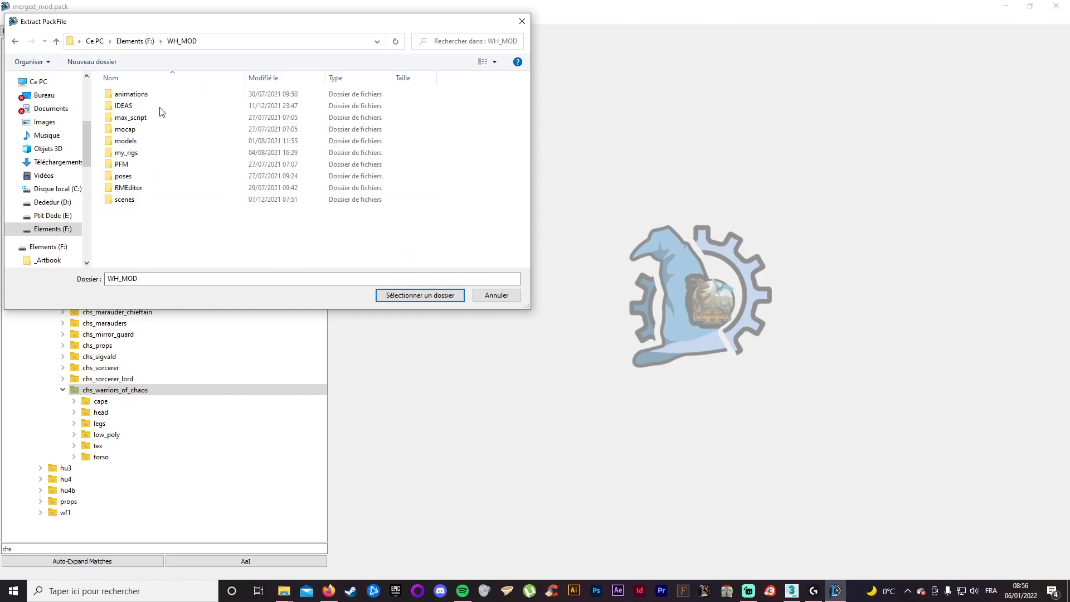
{"action": "double_click", "coordinate": [128, 141]}
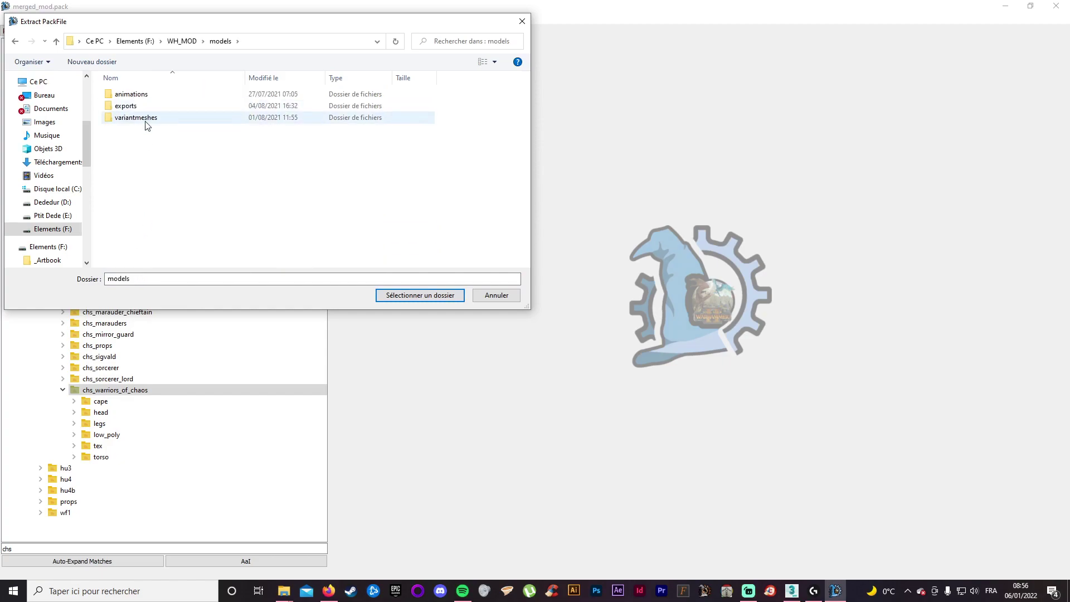
{"action": "double_click", "coordinate": [146, 117]}
{"action": "left_click", "coordinate": [420, 294]}
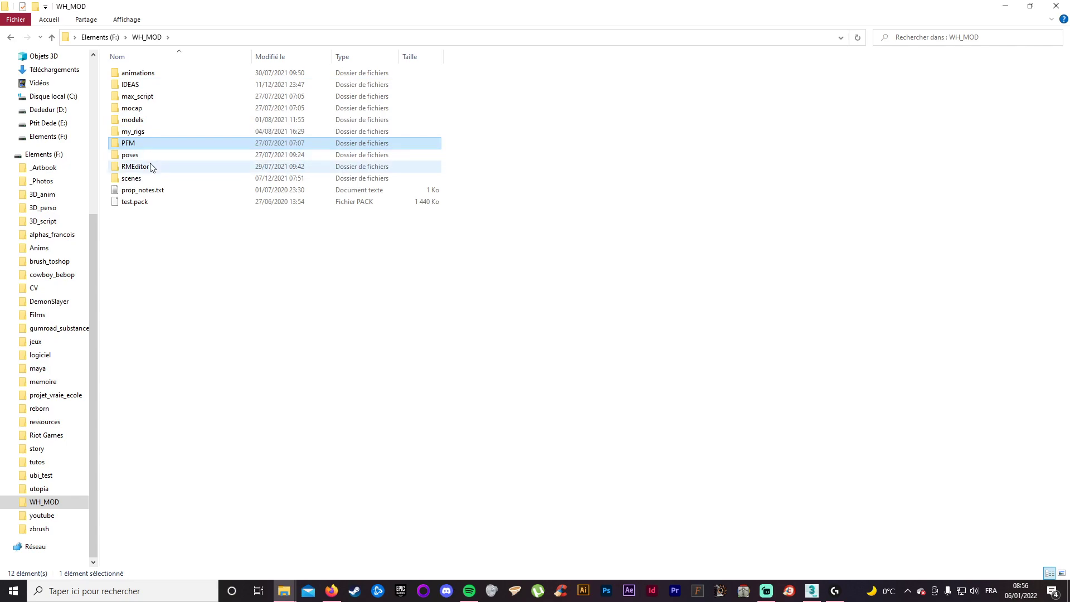
- Launch the RMEditorVMD_CONV_097a application from the RME_VMD_CONV_097a release package in WH_MOD\RMEditor and dismiss its startup message
{"action": "double_click", "coordinate": [136, 166]}
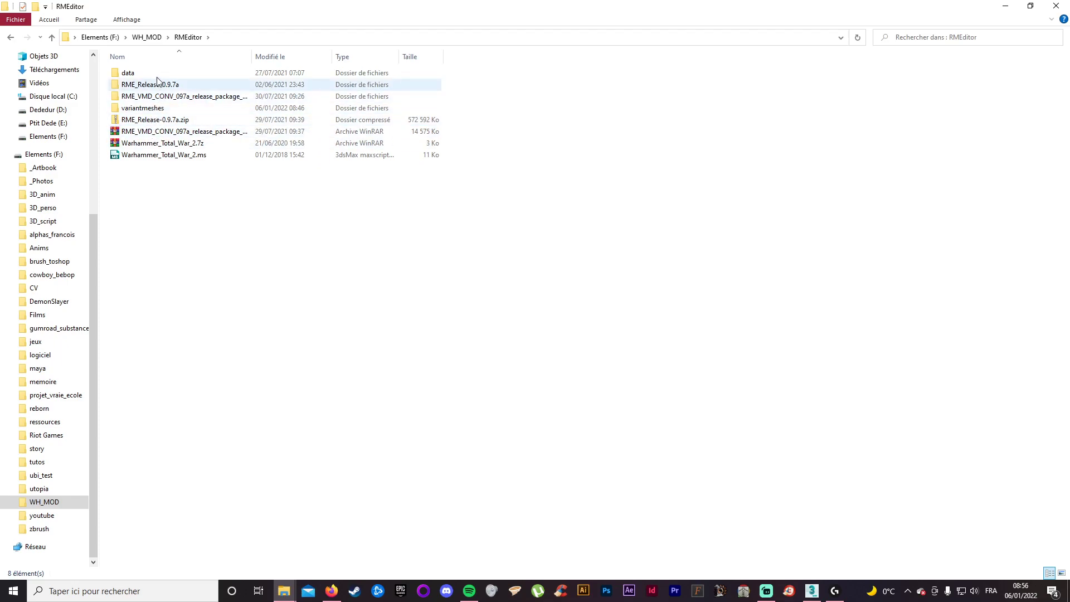
{"action": "double_click", "coordinate": [155, 98]}
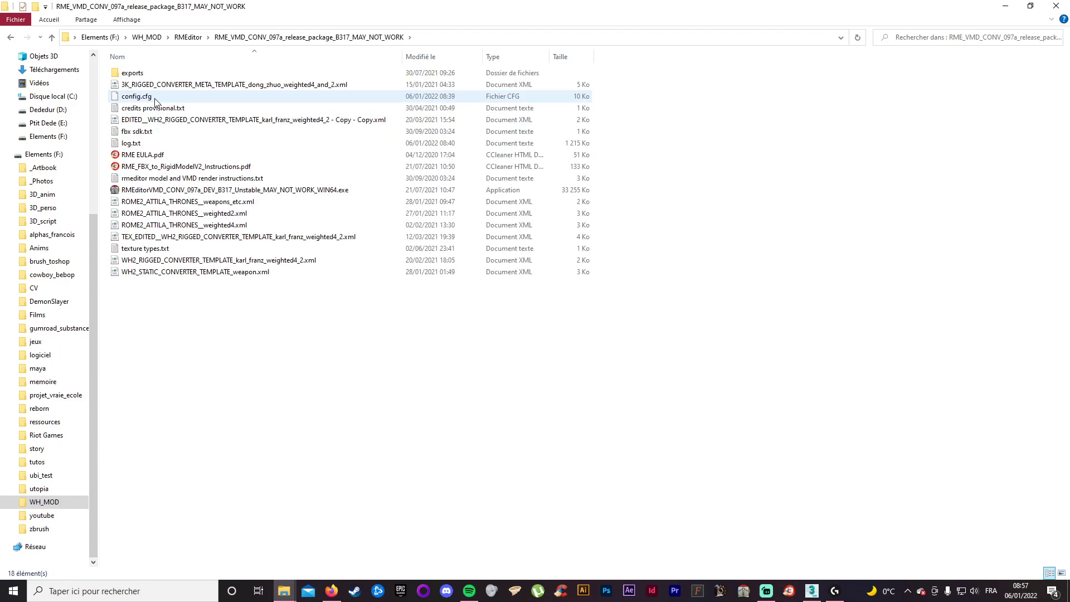
{"action": "double_click", "coordinate": [189, 190]}
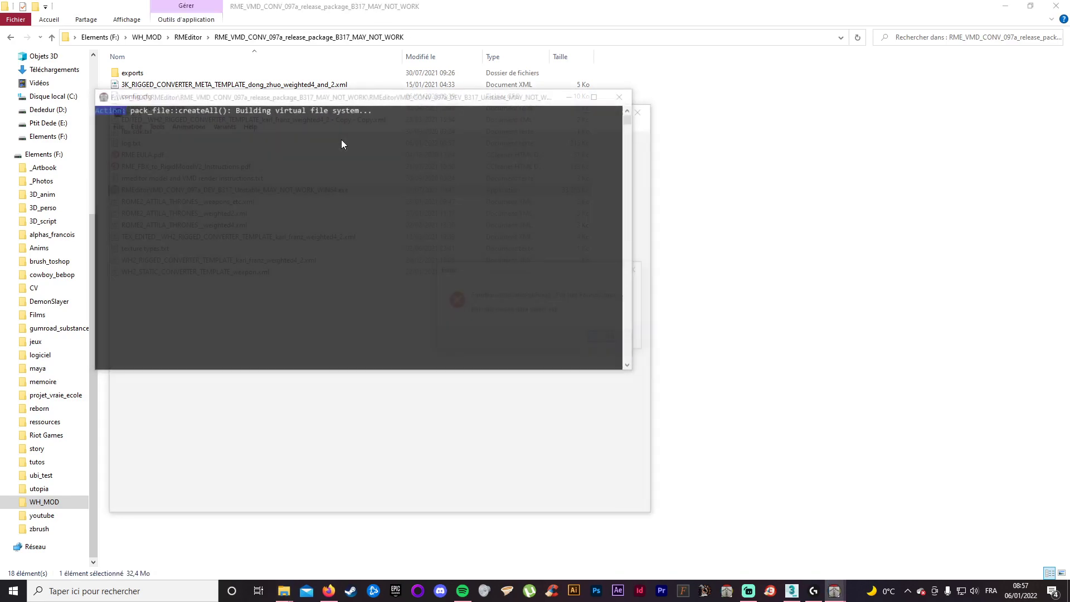
{"action": "key", "text": "Return"}
- Remove the empty path from the game data folders, keeping the Total War Warhammer II data path, and accept the setup
{"action": "left_click", "coordinate": [151, 127]}
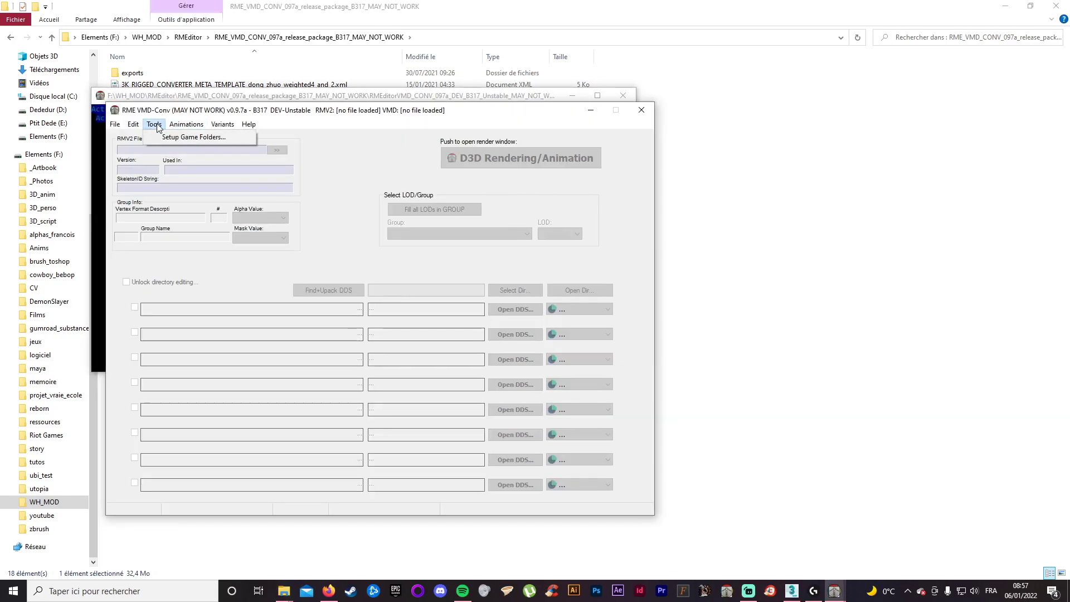
{"action": "left_click", "coordinate": [169, 138]}
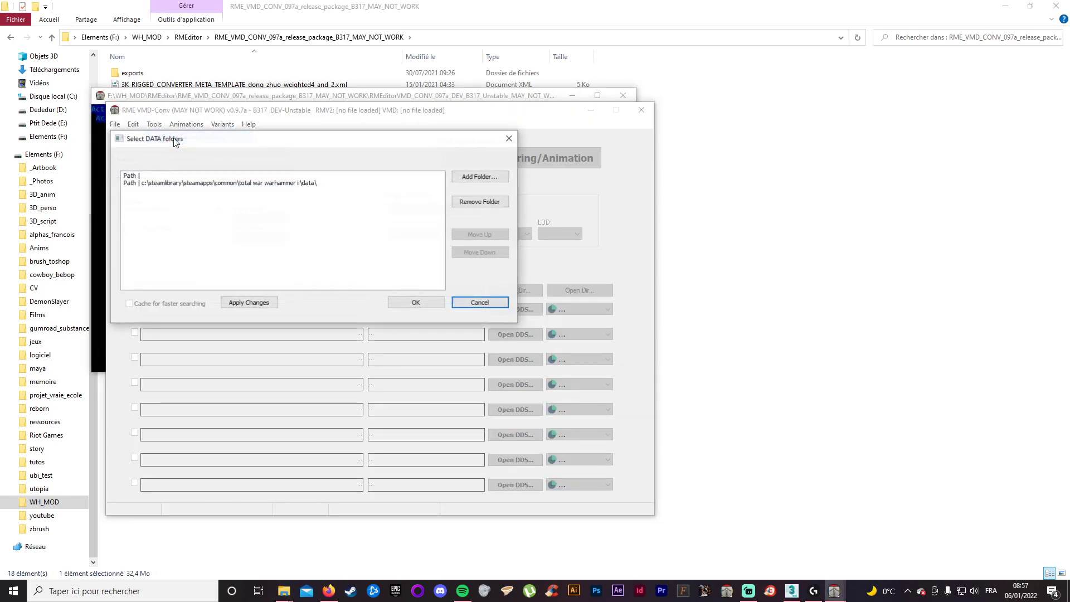
{"action": "left_click", "coordinate": [153, 177]}
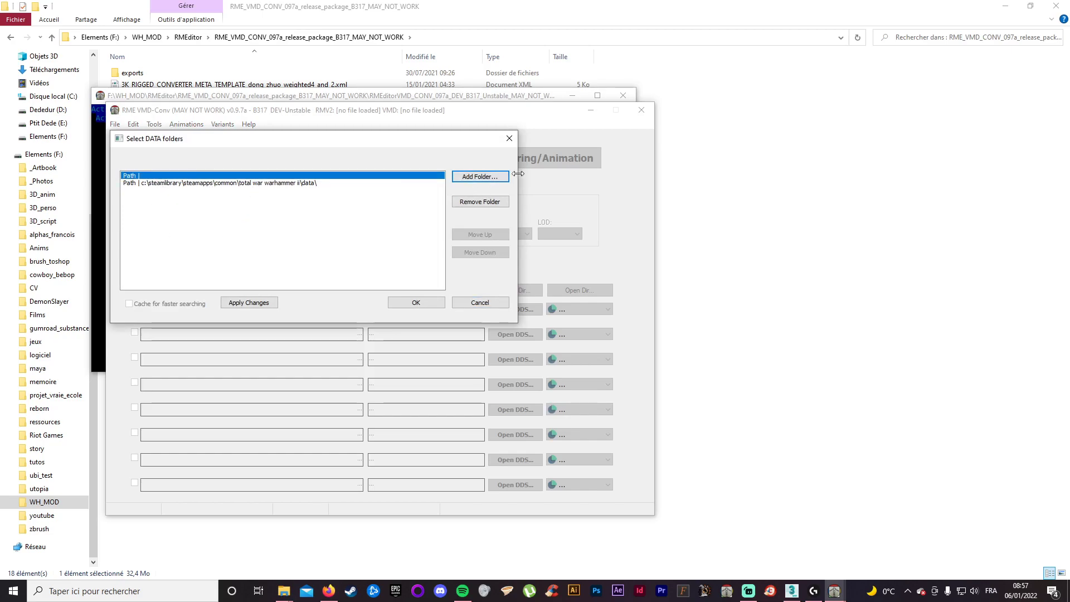
{"action": "left_click", "coordinate": [486, 204]}
{"action": "left_click", "coordinate": [199, 177]}
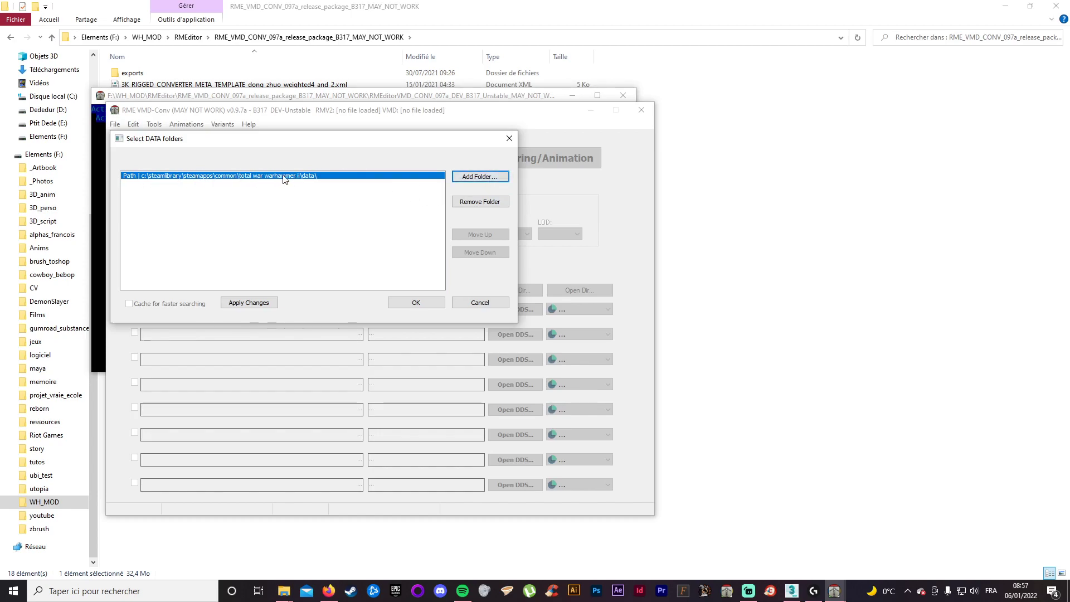
{"action": "left_click", "coordinate": [419, 304]}
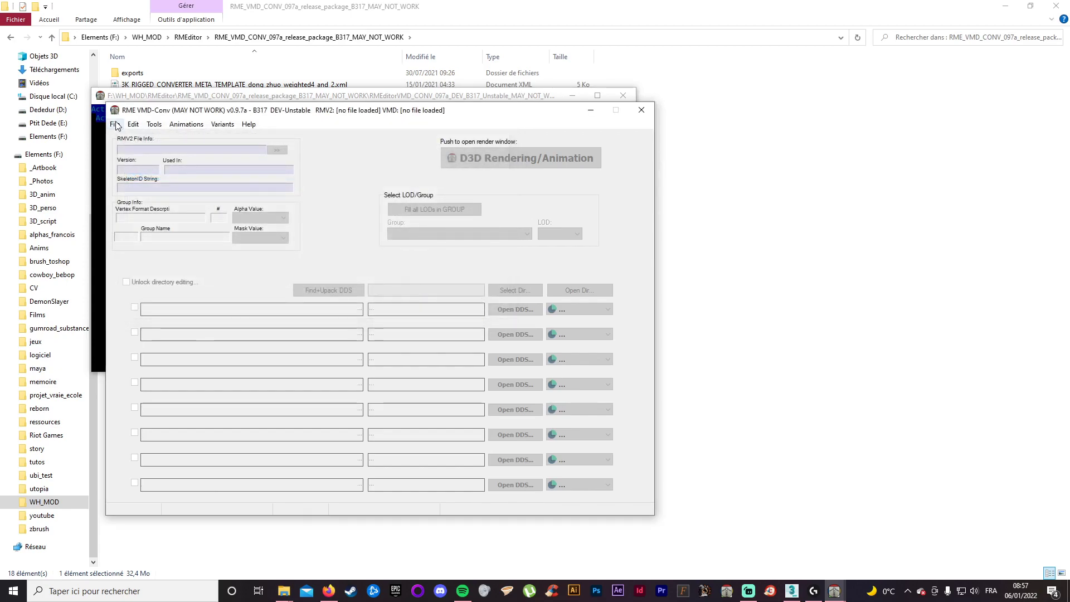
- Open the model chs_warriors_head_01.rigid_model_v2 from the head folder of chs_warriors_of_chaos
{"action": "left_click", "coordinate": [115, 124]}
{"action": "left_click", "coordinate": [132, 138]}
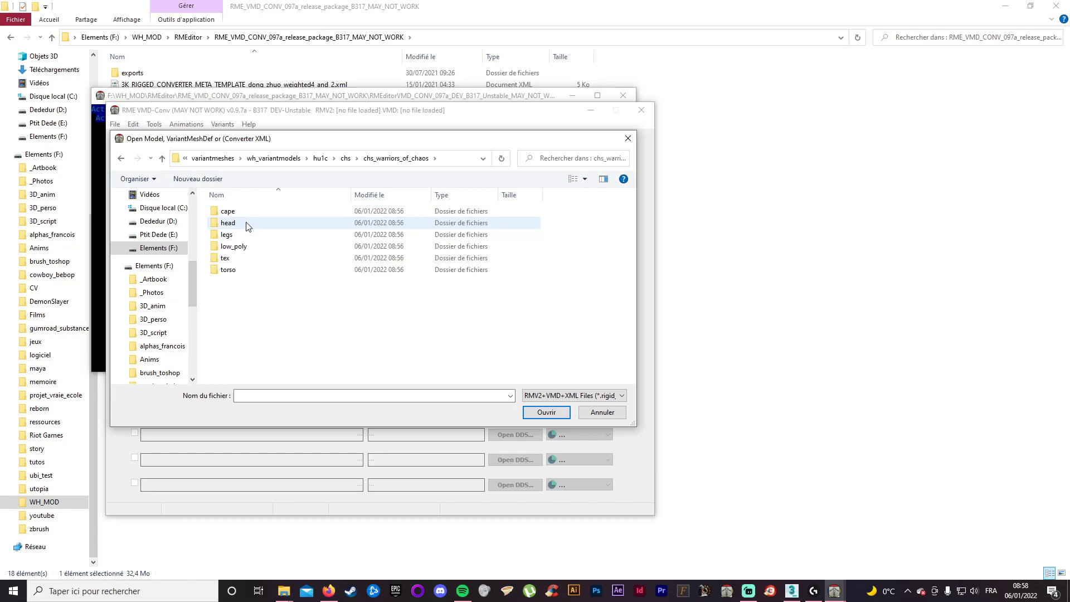
{"action": "double_click", "coordinate": [245, 224]}
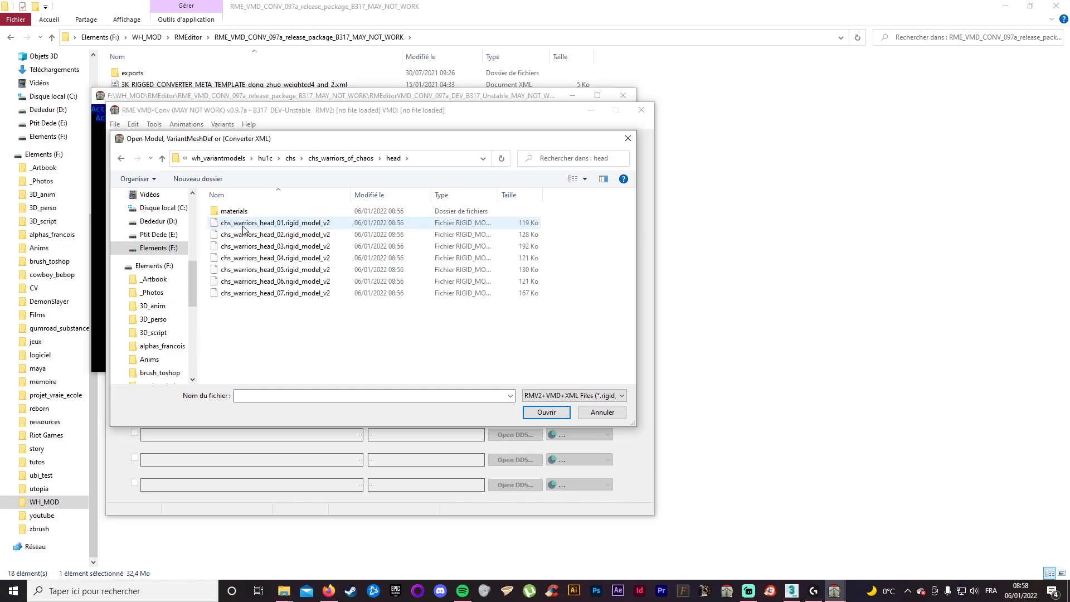
{"action": "left_click", "coordinate": [291, 225]}
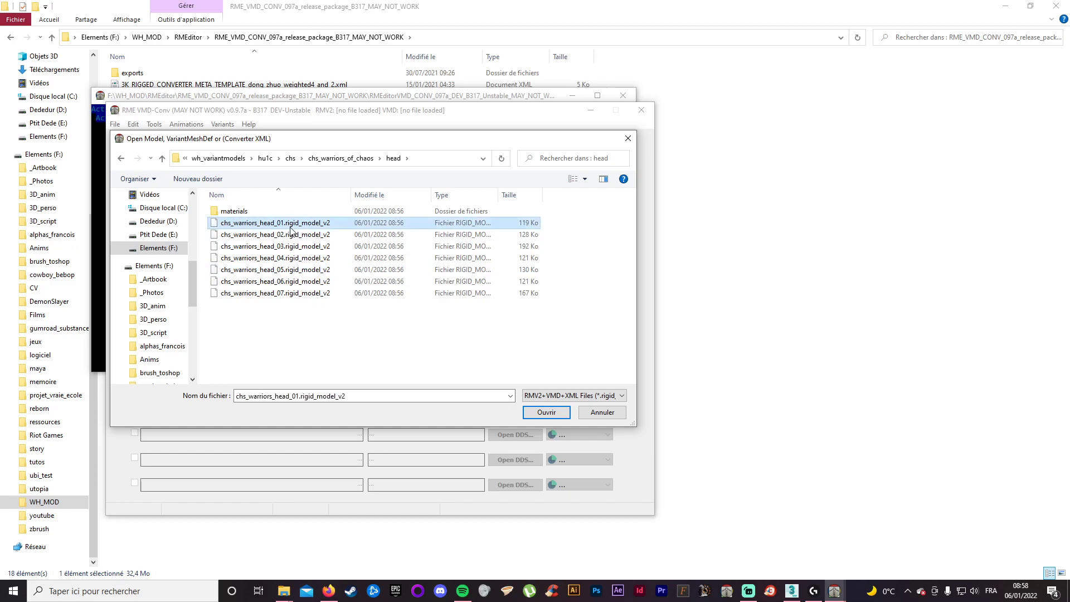
{"action": "left_click", "coordinate": [550, 413]}
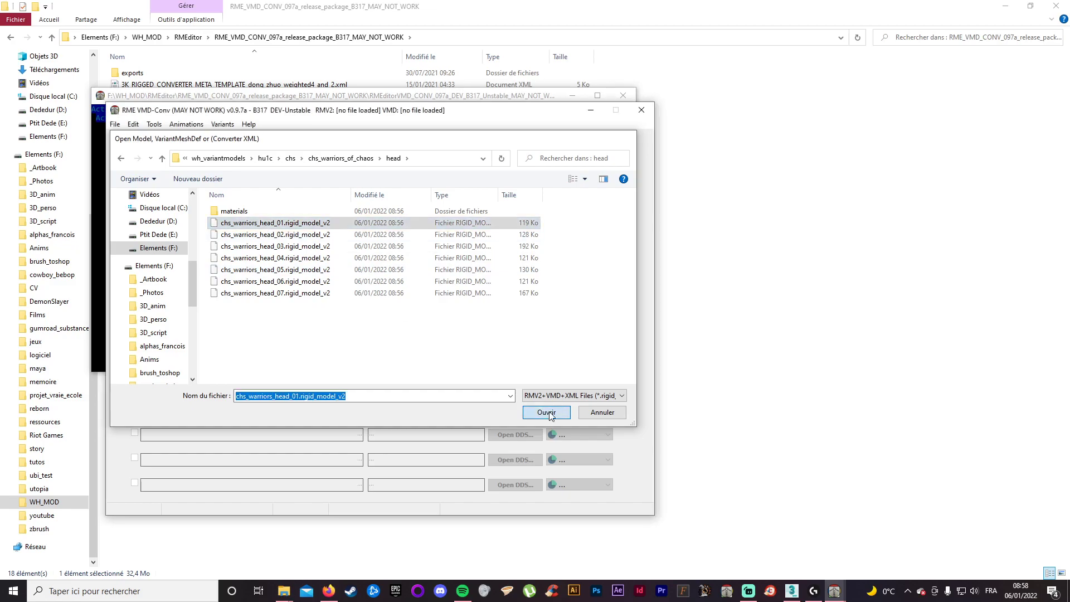
- Open the D3D rendering window and examine the head model on its skeleton from several angles
{"action": "left_click", "coordinate": [503, 158]}
{"action": "left_click_drag", "start_coordinate": [612, 113], "coordinate": [392, 100]}
{"action": "middle_click_drag", "start_coordinate": [516, 242], "coordinate": [489, 327]}
{"action": "left_click_drag", "start_coordinate": [489, 327], "coordinate": [526, 294]}
{"action": "scroll", "coordinate": [557, 296], "scroll_direction": "up", "scroll_amount": 10}
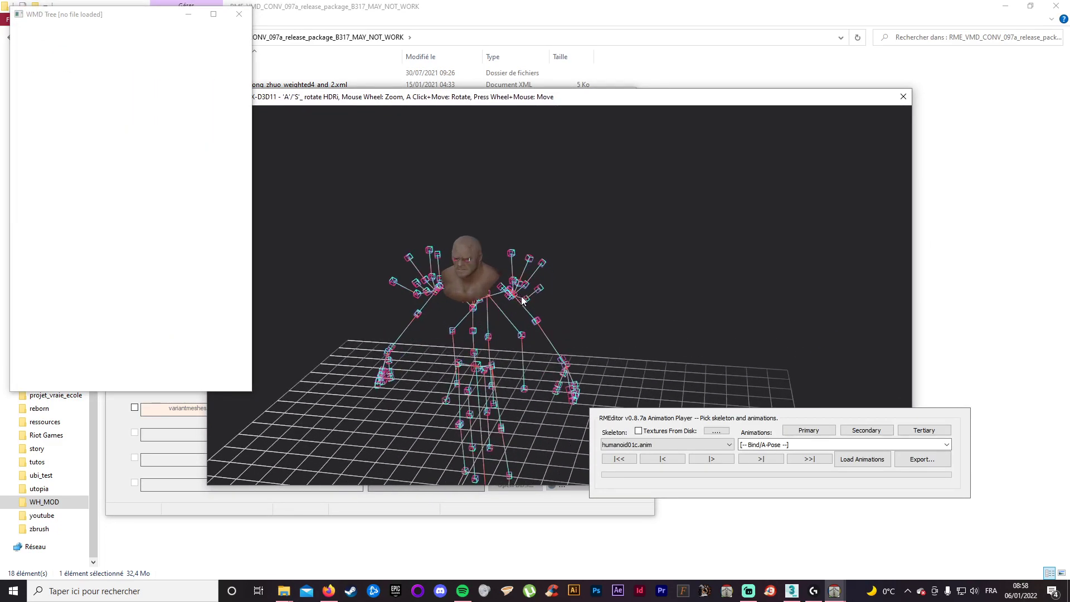
{"action": "mouse_move", "coordinate": [593, 298]}
{"action": "middle_mouse_down"}
{"action": "mouse_move", "coordinate": [532, 271]}
{"action": "mouse_move", "coordinate": [580, 294]}
{"action": "middle_mouse_up"}
- Load the animation hu1c_sws_shield_up_01.anim on the skeleton and toggle its playback
{"action": "left_click", "coordinate": [946, 444]}
{"action": "scroll", "coordinate": [830, 376], "scroll_direction": "down", "scroll_amount": 6}
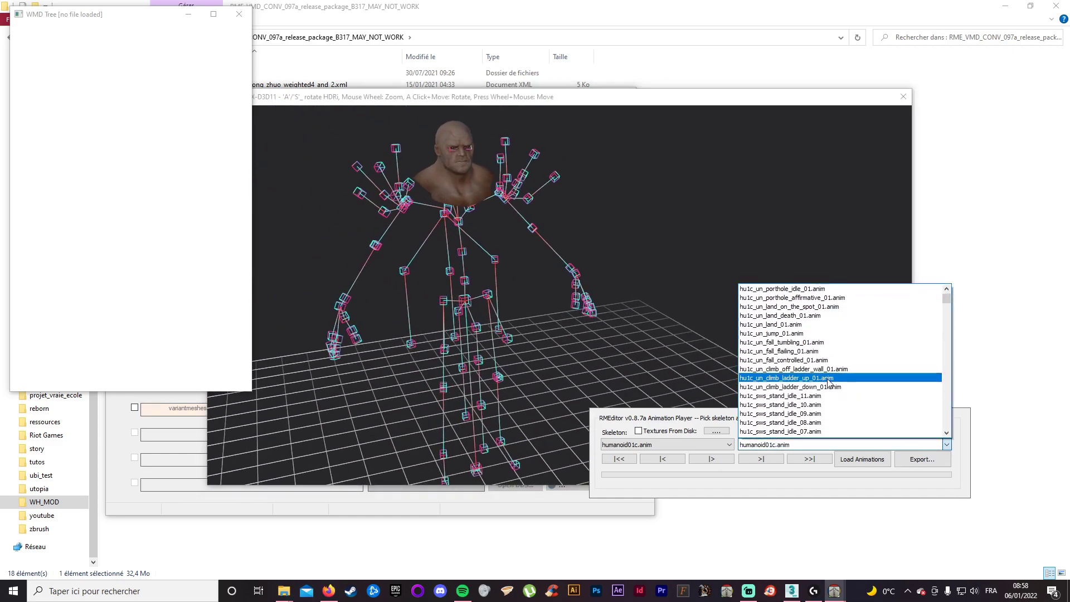
{"action": "left_click", "coordinate": [828, 386]}
{"action": "left_click_drag", "start_coordinate": [649, 276], "coordinate": [770, 376]}
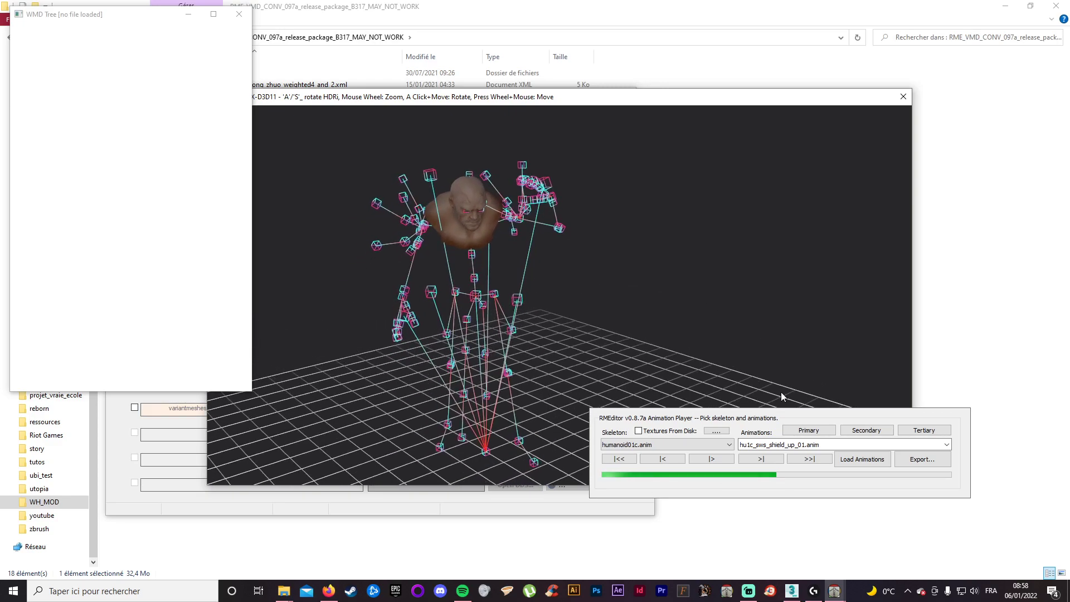
{"action": "left_click", "coordinate": [711, 459]}
- Preview the animation hu1c_sws_defend_left_01.anim on the head model and close the rendering window
{"action": "left_click", "coordinate": [930, 444]}
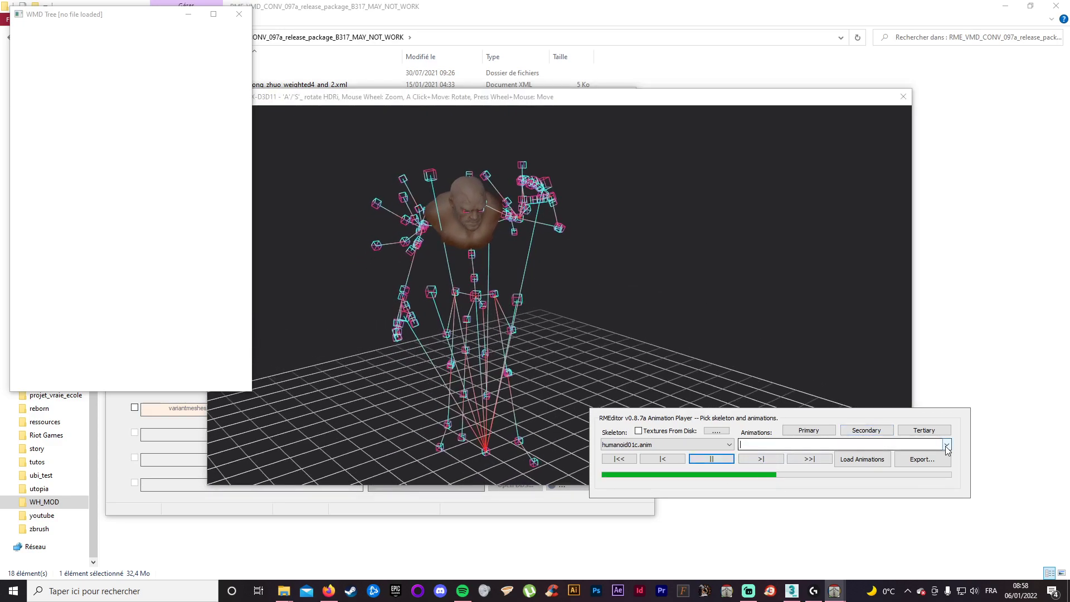
{"action": "scroll", "coordinate": [808, 379], "scroll_direction": "down", "scroll_amount": 4}
{"action": "left_click", "coordinate": [800, 404]}
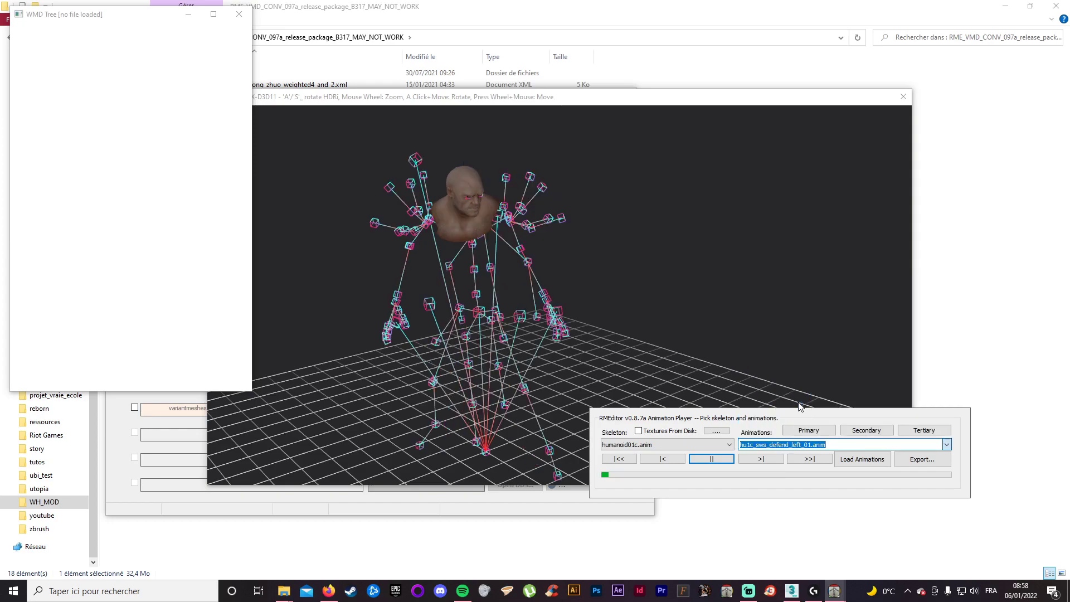
{"action": "left_click", "coordinate": [711, 458]}
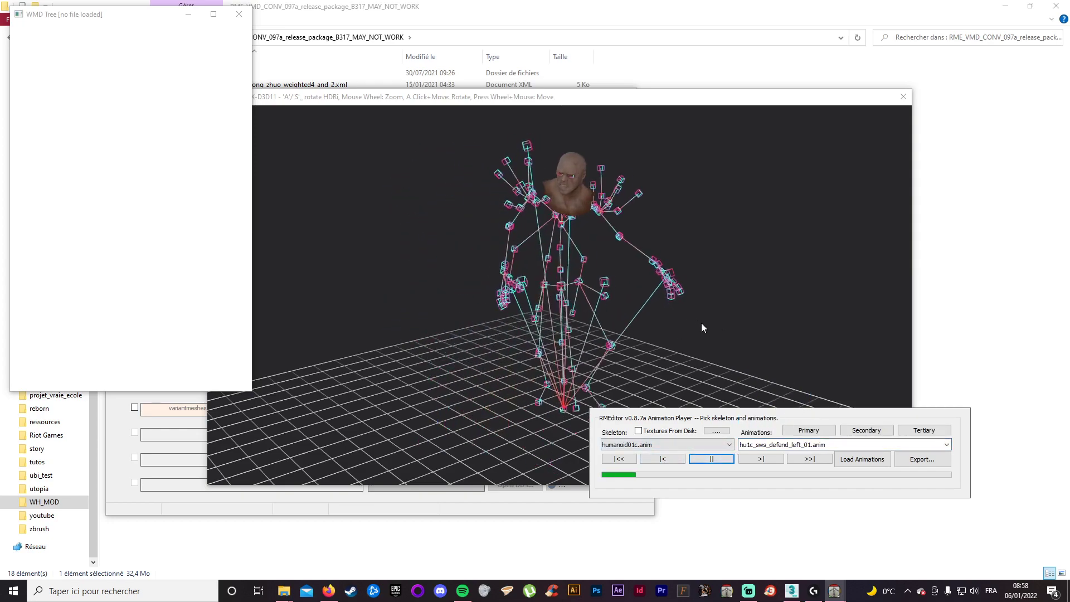
{"action": "left_click", "coordinate": [719, 326]}
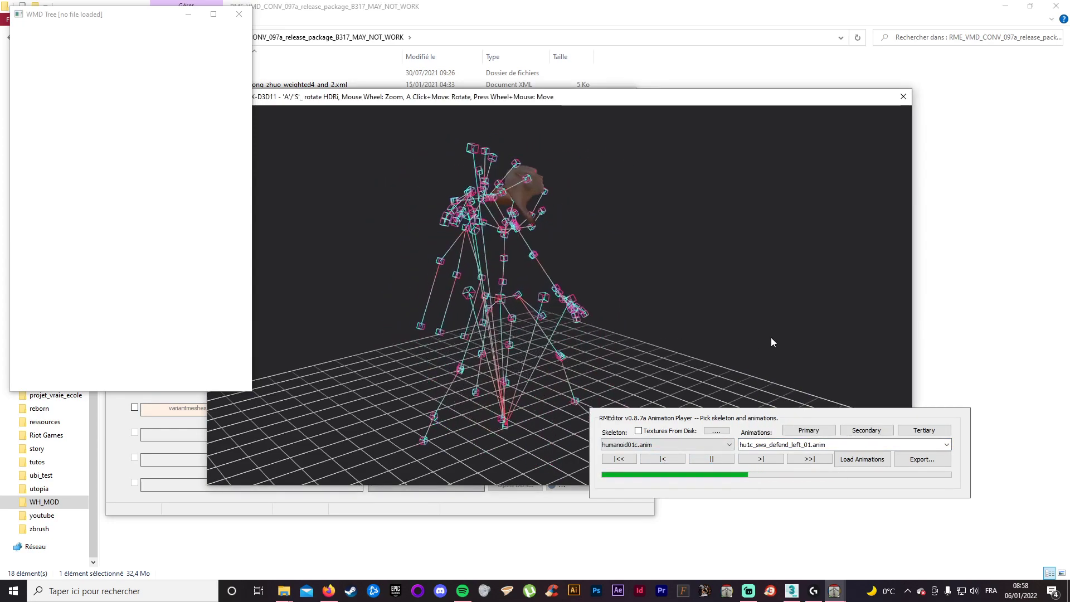
{"action": "left_click_drag", "start_coordinate": [780, 337], "coordinate": [736, 323]}
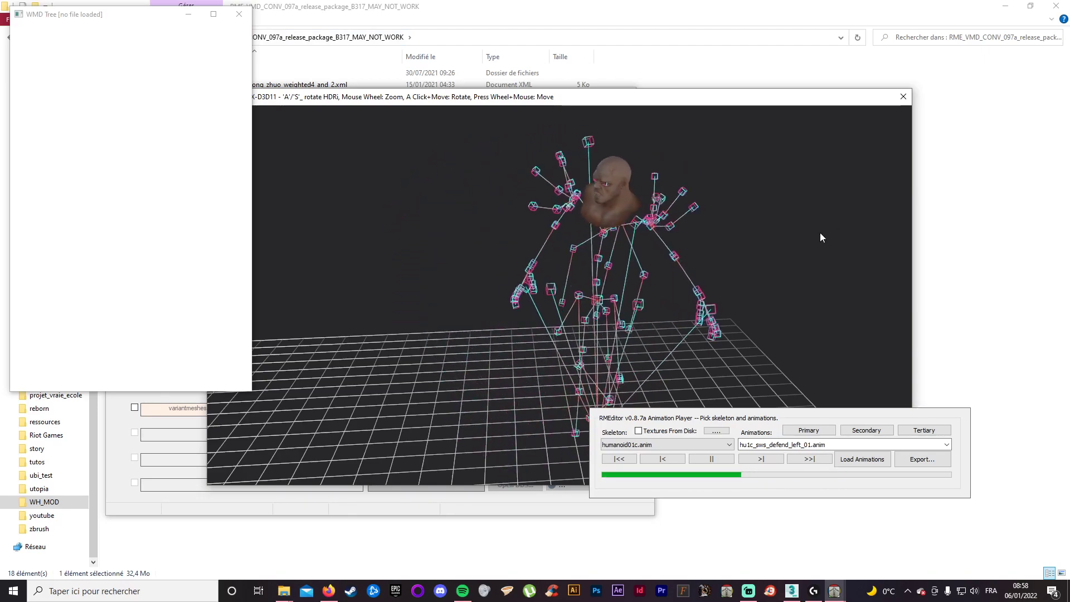
{"action": "left_click", "coordinate": [903, 96]}
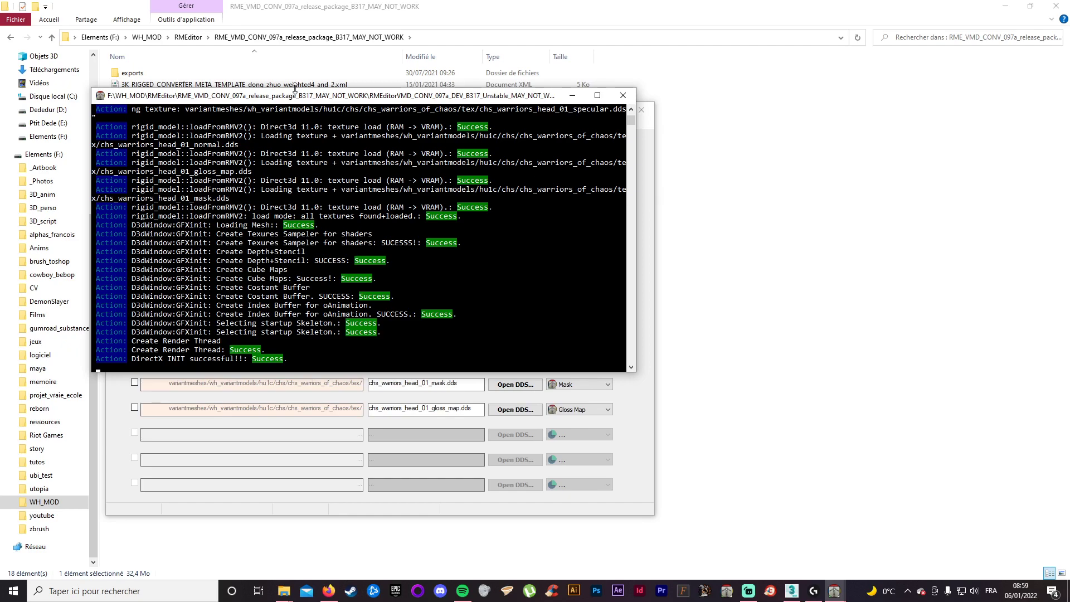
- Export the head's bind pose model and skeleton as chs_warriors_head_01__BIND_POSE.fbx into WH_MOD\models\exports
{"action": "left_click_drag", "start_coordinate": [290, 92], "coordinate": [526, 70]}
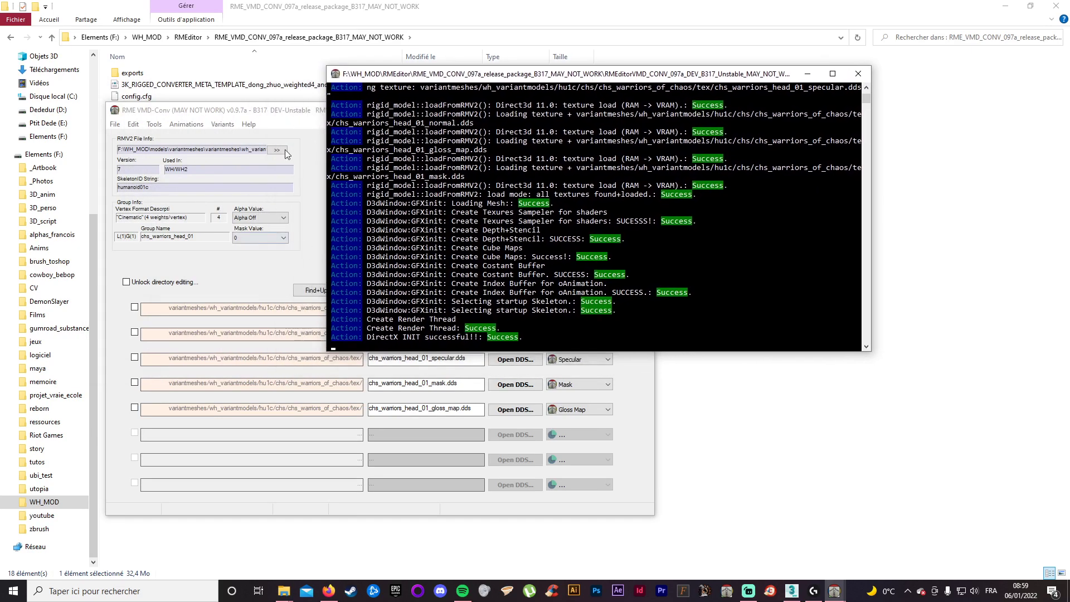
{"action": "left_click", "coordinate": [285, 122]}
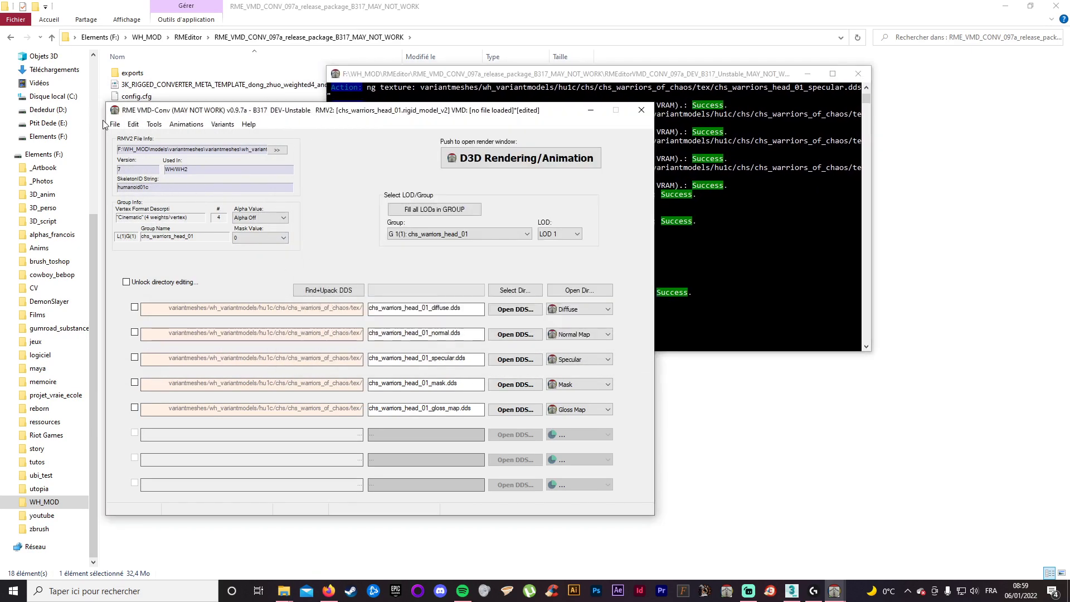
{"action": "left_click", "coordinate": [133, 123]}
{"action": "mouse_move", "coordinate": [118, 125]}
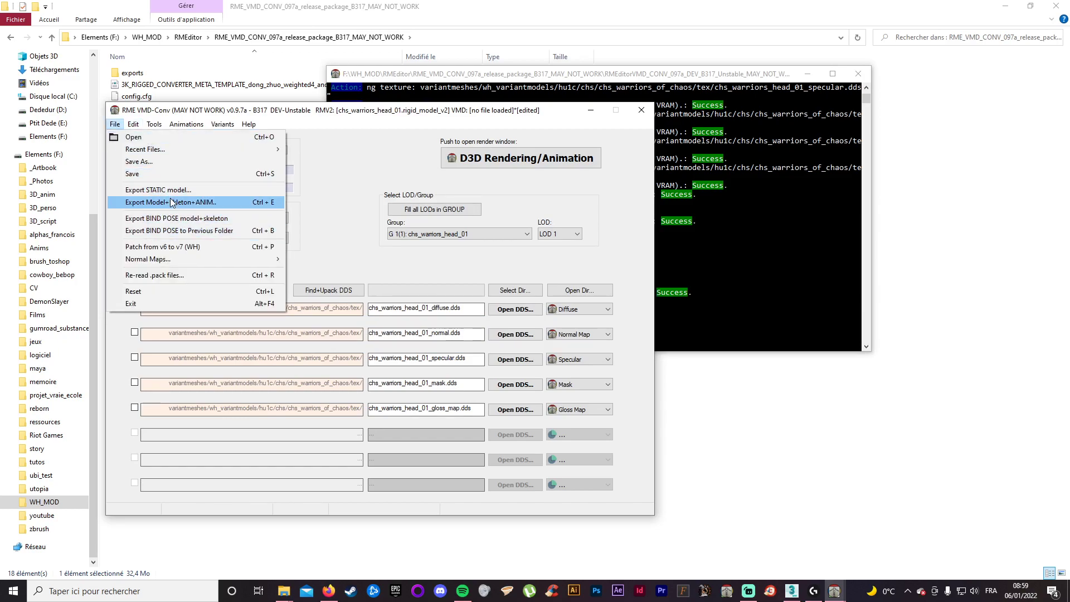
{"action": "left_click", "coordinate": [200, 222]}
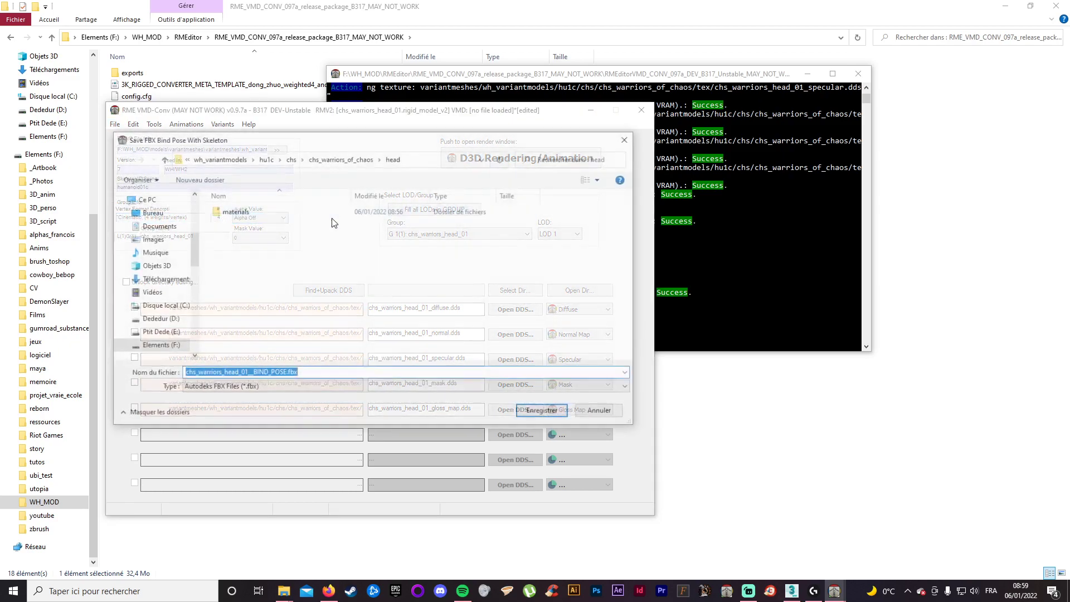
{"action": "double_click", "coordinate": [265, 225]}
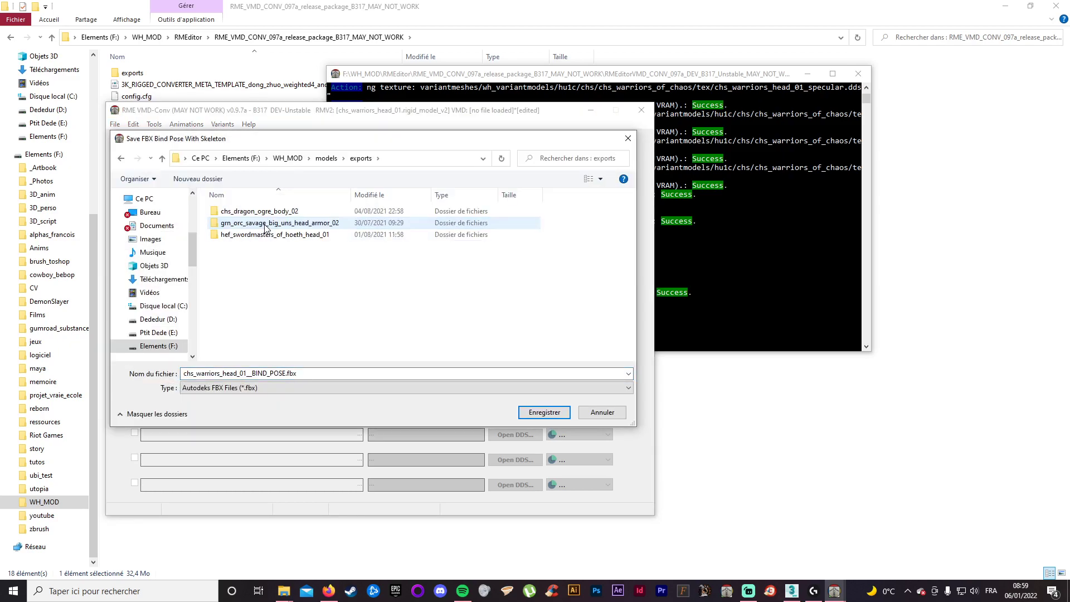
{"action": "left_click", "coordinate": [543, 413]}
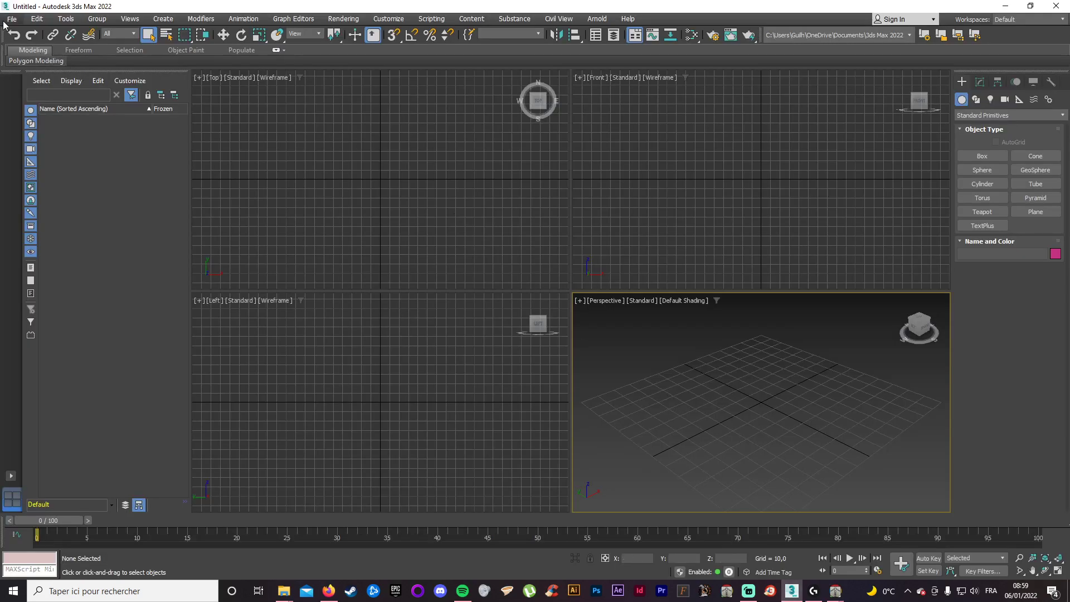
- In 3ds Max, import chs_warriors_head_01__BIND_POSE.fbx from the exports folder with the default FBX settings
{"action": "left_click", "coordinate": [8, 20]}
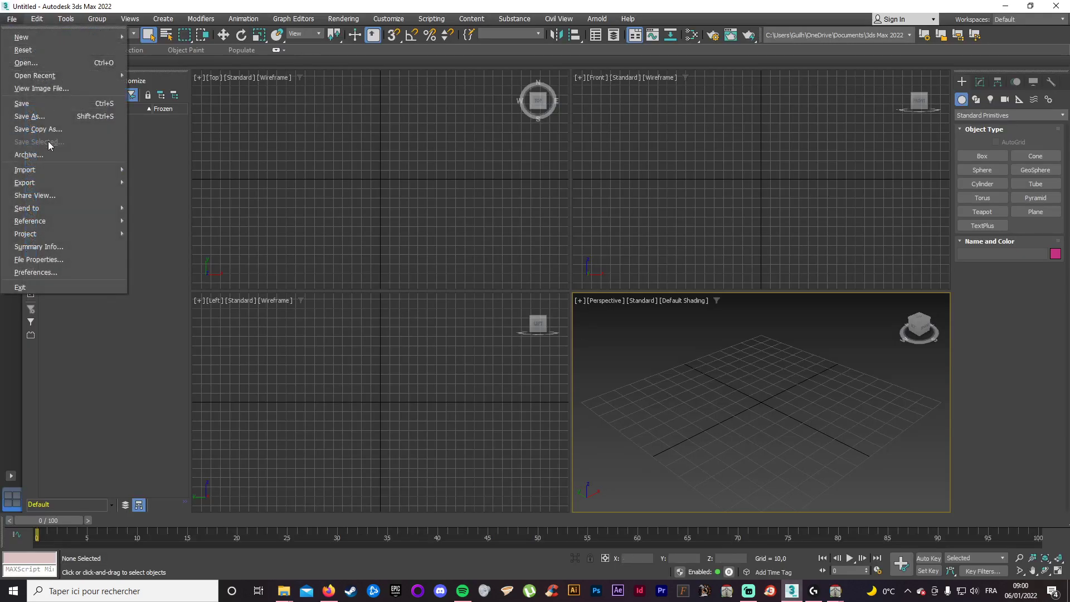
{"action": "mouse_move", "coordinate": [74, 170]}
{"action": "left_click", "coordinate": [173, 170]}
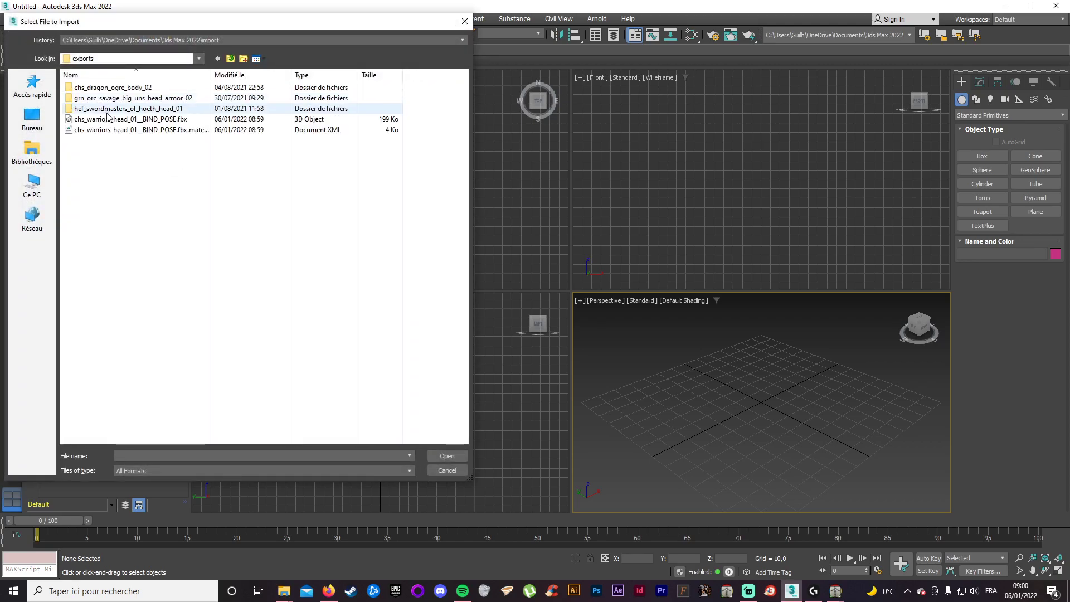
{"action": "left_click", "coordinate": [109, 120]}
{"action": "left_click", "coordinate": [447, 456]}
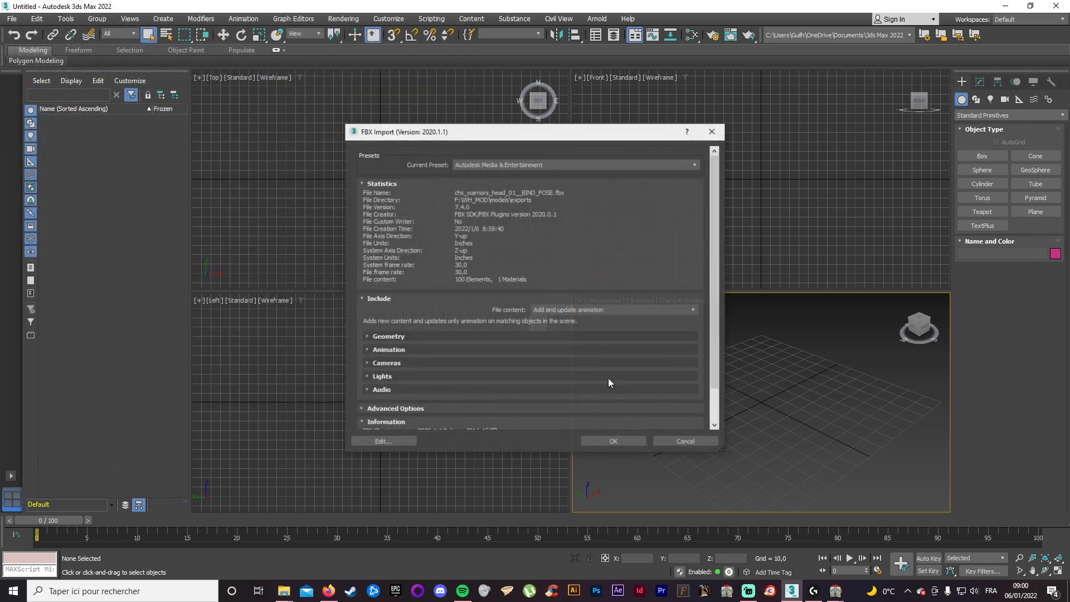
{"action": "left_click", "coordinate": [614, 442]}
- Examine the imported head mesh and its skeleton in the perspective view from several angles and distances
{"action": "middle_click_drag", "start_coordinate": [629, 352], "coordinate": [671, 356], "text": "alt"}
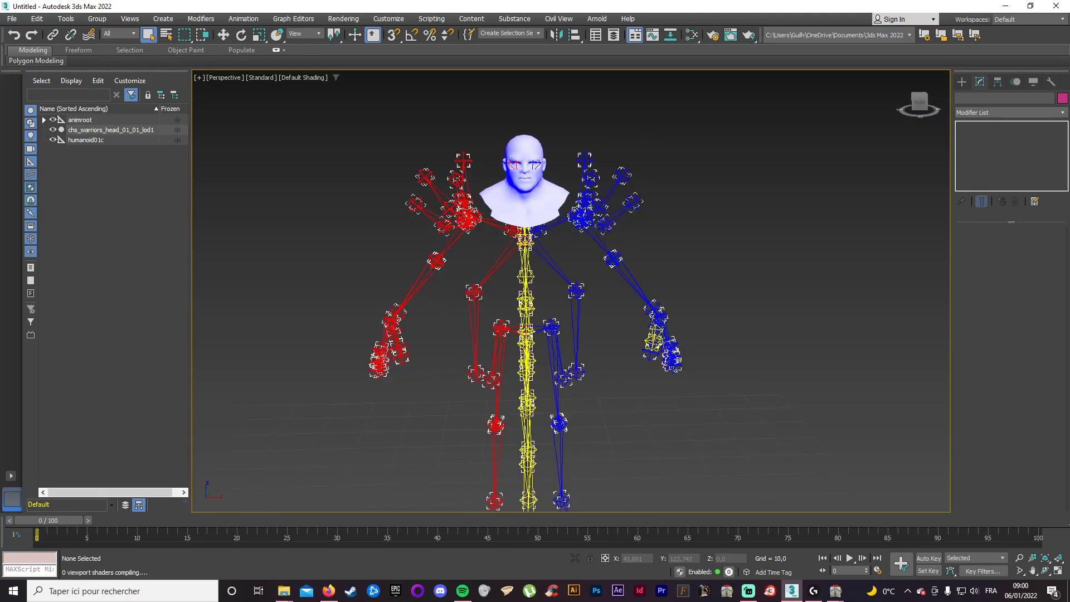
{"action": "scroll", "coordinate": [653, 337], "scroll_direction": "up", "scroll_amount": 2}
{"action": "scroll", "coordinate": [707, 302], "scroll_direction": "down", "scroll_amount": 2}
{"action": "middle_click_drag", "start_coordinate": [706, 302], "coordinate": [631, 285], "text": "alt"}
{"action": "middle_click_drag", "start_coordinate": [494, 117], "coordinate": [535, 223]}
{"action": "scroll", "coordinate": [528, 184], "scroll_direction": "up", "scroll_amount": 2}
{"action": "scroll", "coordinate": [563, 234], "scroll_direction": "down", "scroll_amount": 2}
{"action": "middle_click_drag", "start_coordinate": [608, 328], "coordinate": [579, 262]}
{"action": "middle_click_drag", "start_coordinate": [580, 262], "coordinate": [638, 273], "text": "alt"}
{"action": "middle_click_drag", "start_coordinate": [638, 273], "coordinate": [629, 257]}
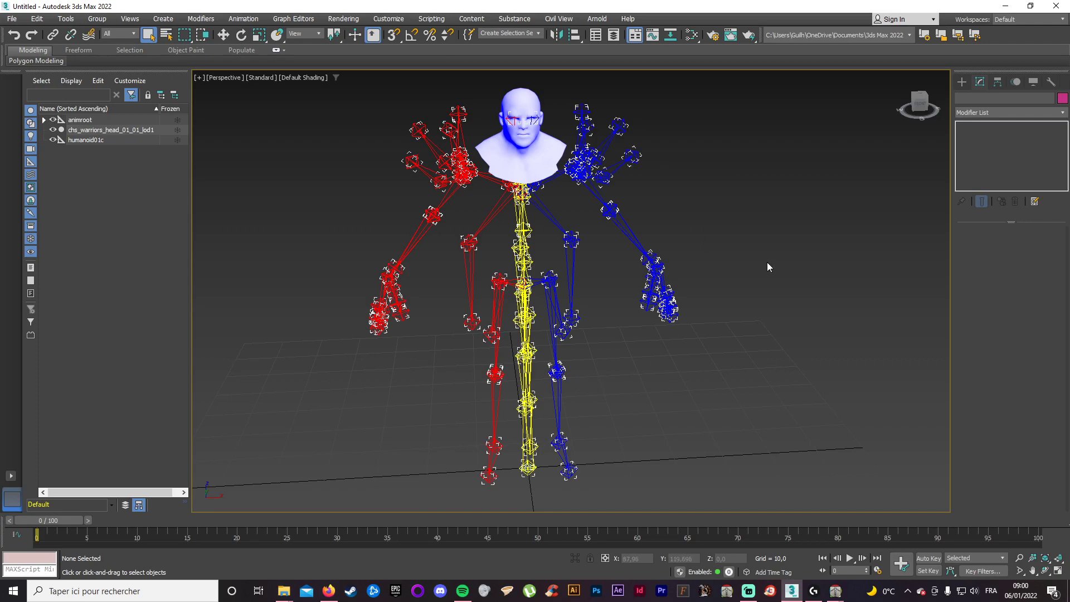
- Switch back to RME VMD-Conv and open the chs_warriors_legs_01 model from the legs folder of chs_warriors_of_chaos
{"action": "left_click", "coordinate": [834, 590]}
{"action": "left_click", "coordinate": [114, 124]}
{"action": "left_click", "coordinate": [142, 142]}
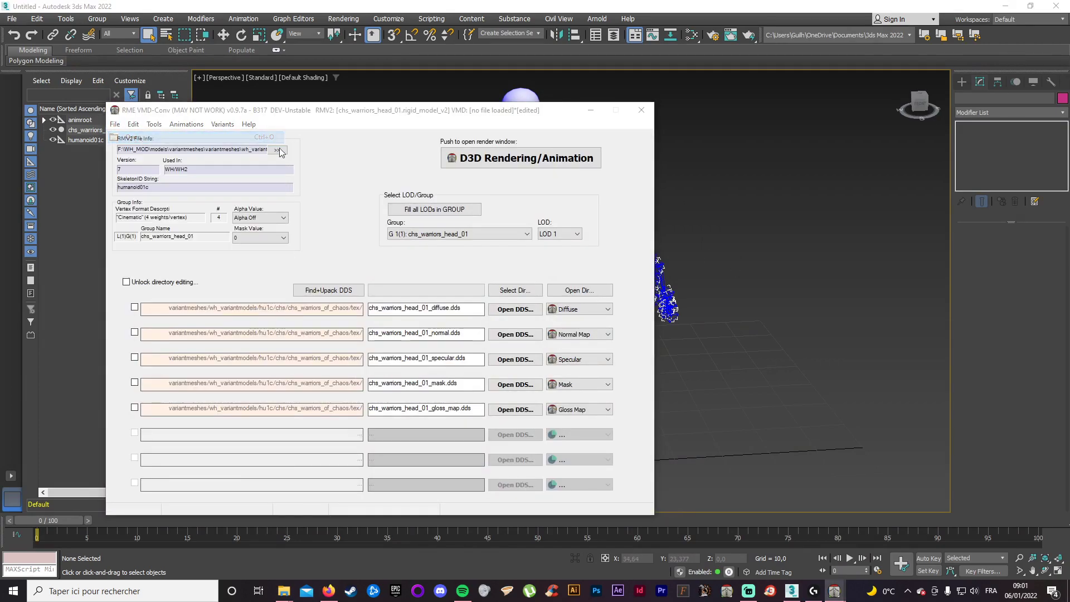
{"action": "left_click", "coordinate": [326, 161]}
{"action": "double_click", "coordinate": [267, 234]}
{"action": "double_click", "coordinate": [268, 224]}
{"action": "double_click", "coordinate": [269, 215]}
{"action": "double_click", "coordinate": [269, 220]}
{"action": "double_click", "coordinate": [269, 233]}
{"action": "left_click", "coordinate": [273, 224]}
{"action": "left_click", "coordinate": [557, 416]}
- Export the legs' bind pose model and skeleton as chs_warriors_legs_01__BIND_POSE.fbx into the exports folder
{"action": "left_click", "coordinate": [114, 124]}
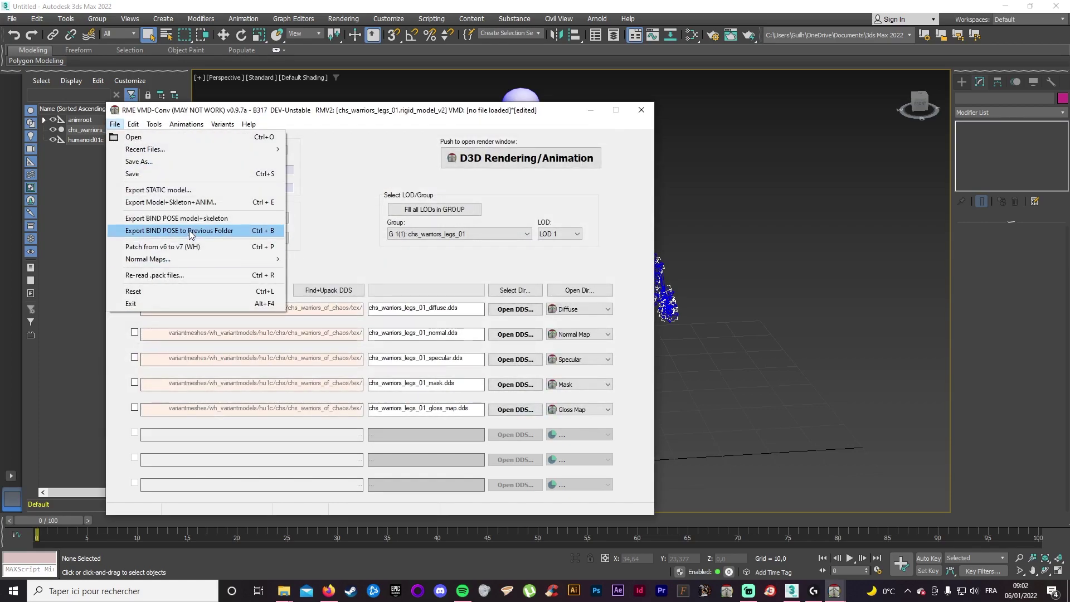
{"action": "left_click", "coordinate": [194, 218]}
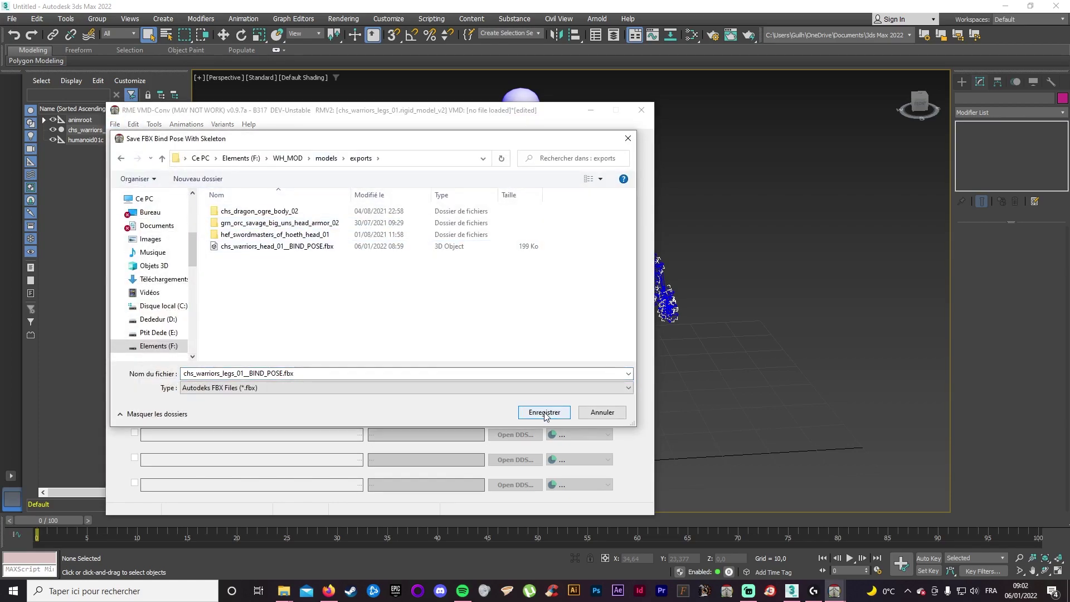
{"action": "left_click", "coordinate": [542, 411]}
- Open the chs_warriors_torso_01 model from the torso folder of chs_warriors_of_chaos
{"action": "left_click", "coordinate": [131, 139]}
{"action": "double_click", "coordinate": [242, 250]}
{"action": "double_click", "coordinate": [234, 220]}
{"action": "double_click", "coordinate": [229, 210]}
{"action": "double_click", "coordinate": [228, 211]}
{"action": "double_click", "coordinate": [234, 234]}
{"action": "left_click", "coordinate": [277, 223]}
{"action": "double_click", "coordinate": [278, 224]}
- Export the torso's bind pose model and skeleton as chs_warriors_torso_01__BIND_POSE.fbx into the exports folder
{"action": "left_click", "coordinate": [114, 123]}
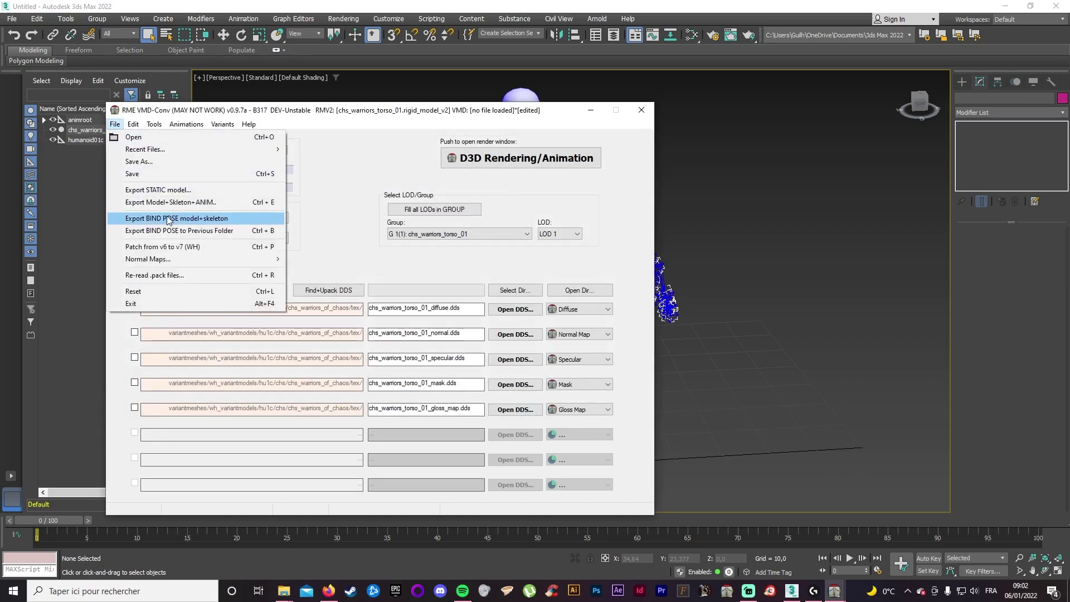
{"action": "left_click", "coordinate": [197, 216]}
{"action": "left_click", "coordinate": [294, 160]}
{"action": "left_click", "coordinate": [333, 160]}
{"action": "left_click", "coordinate": [298, 158]}
{"action": "double_click", "coordinate": [254, 225]}
{"action": "left_click", "coordinate": [542, 412]}
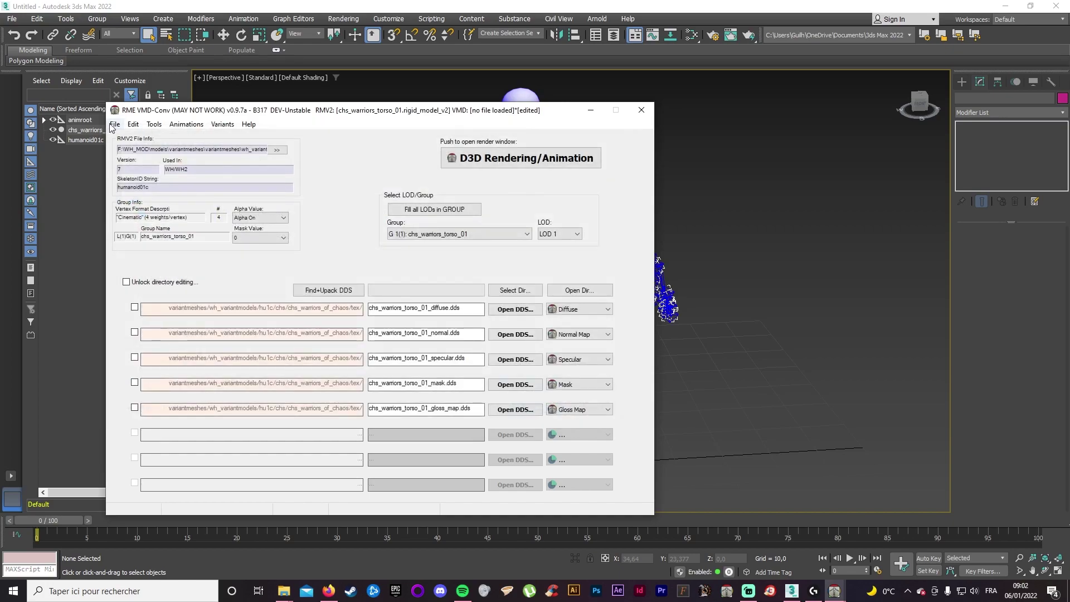
- Open the chs_warriors_cape_01 model from the cape folder of chs_warriors_of_chaos
{"action": "left_click", "coordinate": [114, 124]}
{"action": "left_click", "coordinate": [131, 140]}
{"action": "left_click", "coordinate": [296, 159]}
{"action": "double_click", "coordinate": [246, 257]}
{"action": "double_click", "coordinate": [255, 234]}
{"action": "double_click", "coordinate": [262, 213]}
{"action": "double_click", "coordinate": [266, 212]}
{"action": "double_click", "coordinate": [256, 214]}
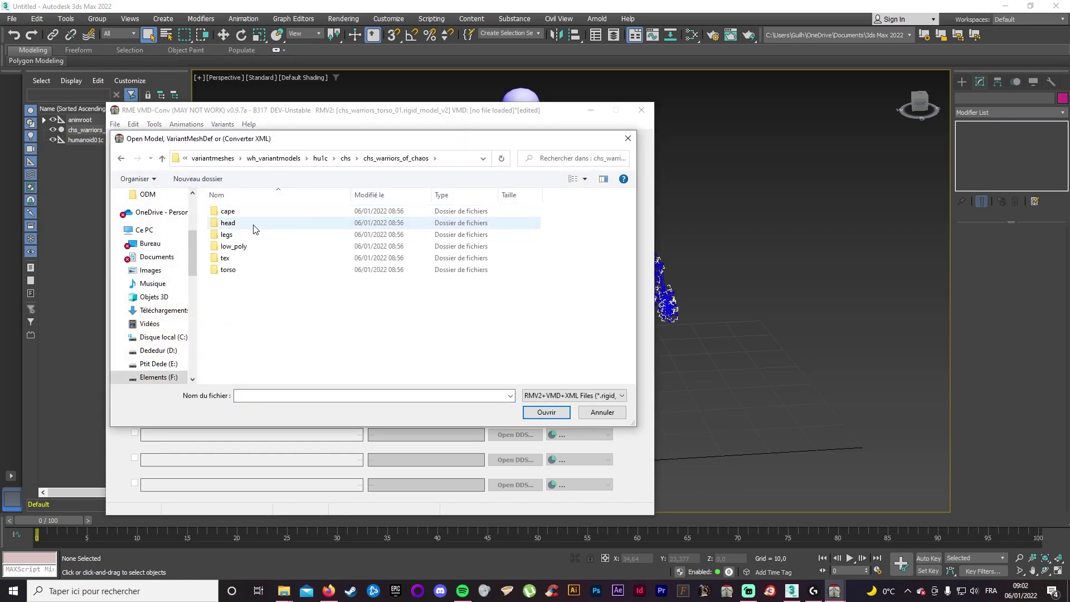
{"action": "double_click", "coordinate": [258, 212]}
{"action": "double_click", "coordinate": [258, 223]}
- Export the cape's bind pose model and skeleton as chs_warriors_cape_01__BIND_POSE.fbx into the exports folder
{"action": "left_click", "coordinate": [113, 125]}
{"action": "left_click", "coordinate": [197, 216]}
{"action": "left_click", "coordinate": [295, 159]}
{"action": "double_click", "coordinate": [256, 212]}
{"action": "left_click", "coordinate": [545, 412]}
- Return to 3ds Max, start a file import, sort the exports by modification date and widen the name column
{"action": "left_click", "coordinate": [590, 110]}
{"action": "left_click", "coordinate": [11, 19]}
{"action": "left_click", "coordinate": [167, 170]}
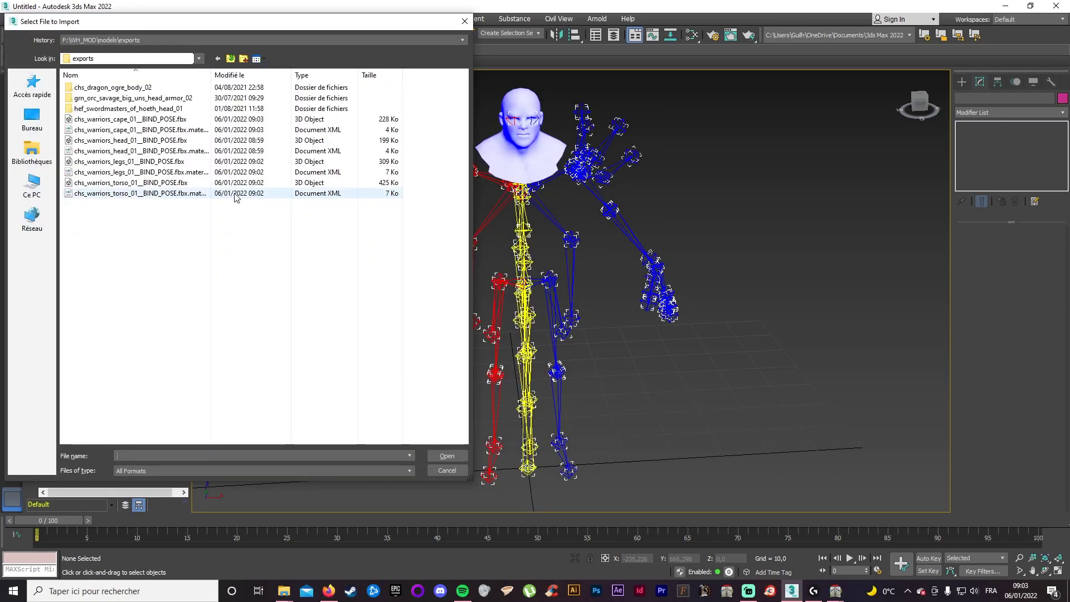
{"action": "left_click", "coordinate": [217, 77]}
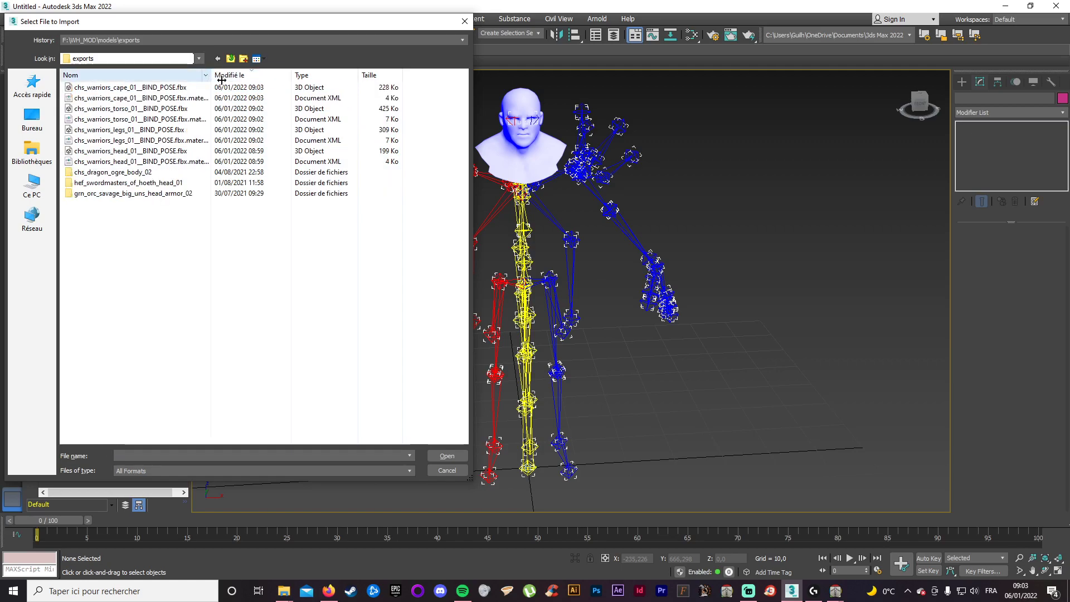
{"action": "left_click_drag", "start_coordinate": [217, 79], "coordinate": [299, 79]}
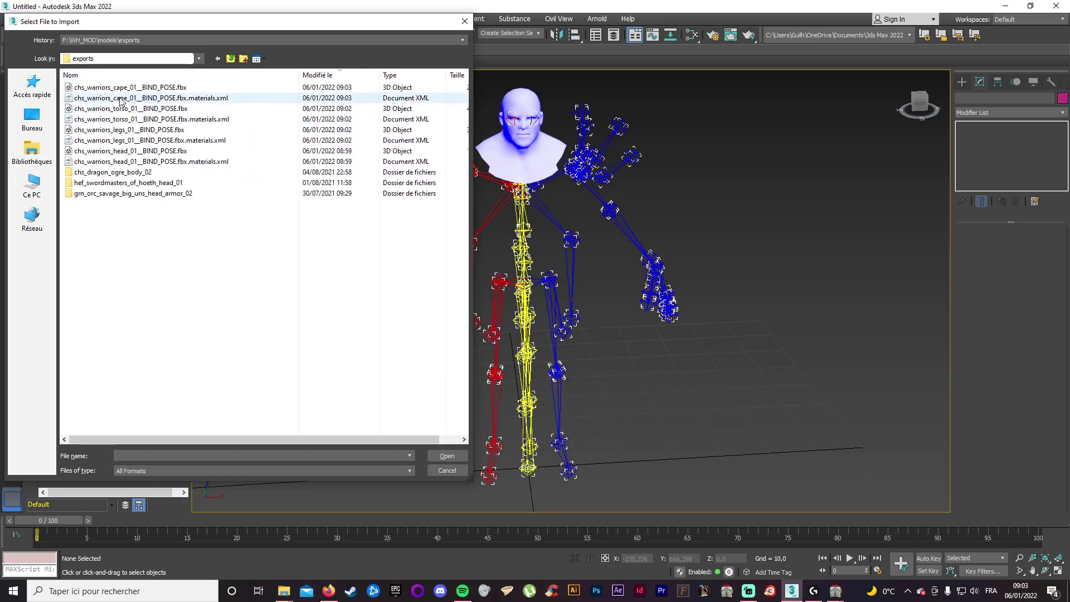
- Import chs_warriors_legs_01__BIND_POSE.fbx into the scene, choosing a different file content mode in the FBX import settings
{"action": "left_click", "coordinate": [123, 130]}
{"action": "left_click", "coordinate": [121, 109]}
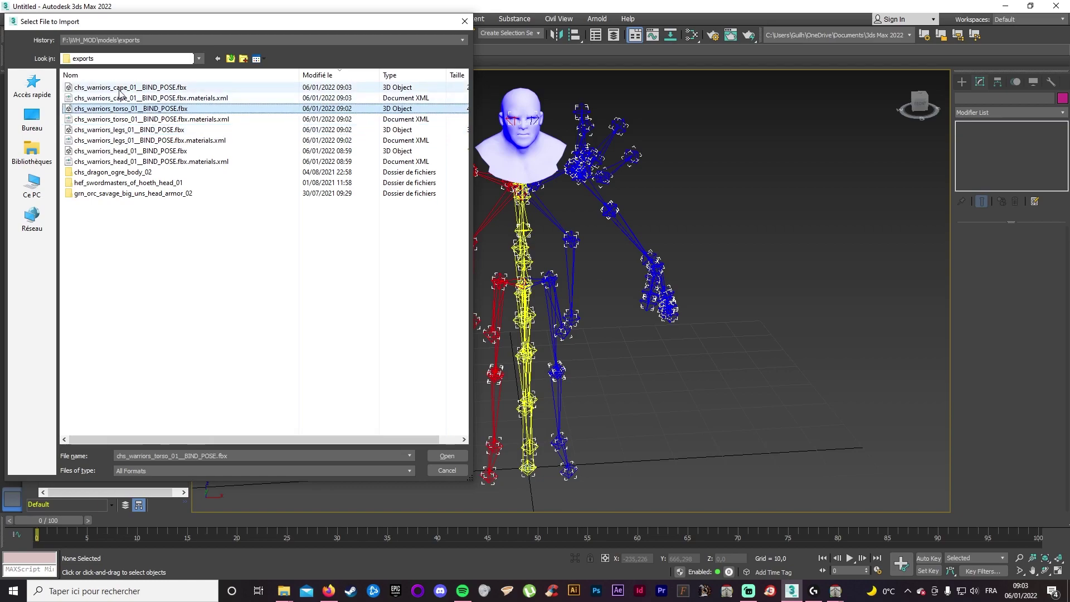
{"action": "double_click", "coordinate": [119, 129]}
{"action": "left_click", "coordinate": [596, 309]}
{"action": "left_click", "coordinate": [571, 321]}
{"action": "left_click", "coordinate": [602, 441]}
{"action": "scroll", "coordinate": [591, 224], "scroll_direction": "down", "scroll_amount": 4}
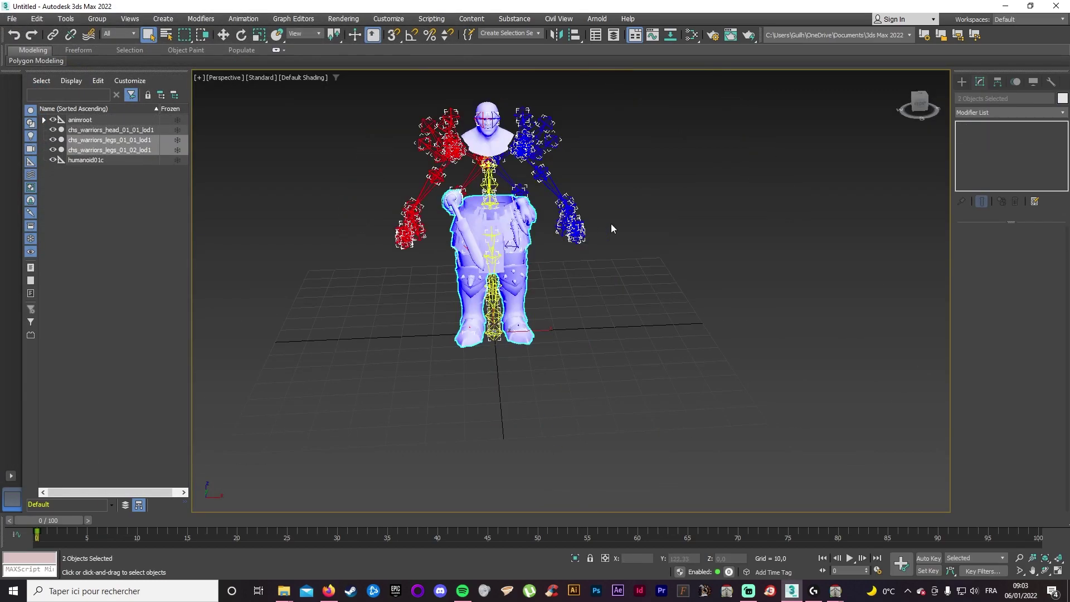
- Import chs_warriors_cape_01__BIND_POSE.fbx into the scene with the current FBX import settings
{"action": "scroll", "coordinate": [591, 224], "scroll_direction": "up", "scroll_amount": 3}
{"action": "left_click", "coordinate": [12, 19]}
{"action": "mouse_move", "coordinate": [61, 170]}
{"action": "left_click", "coordinate": [150, 170]}
{"action": "double_click", "coordinate": [111, 87]}
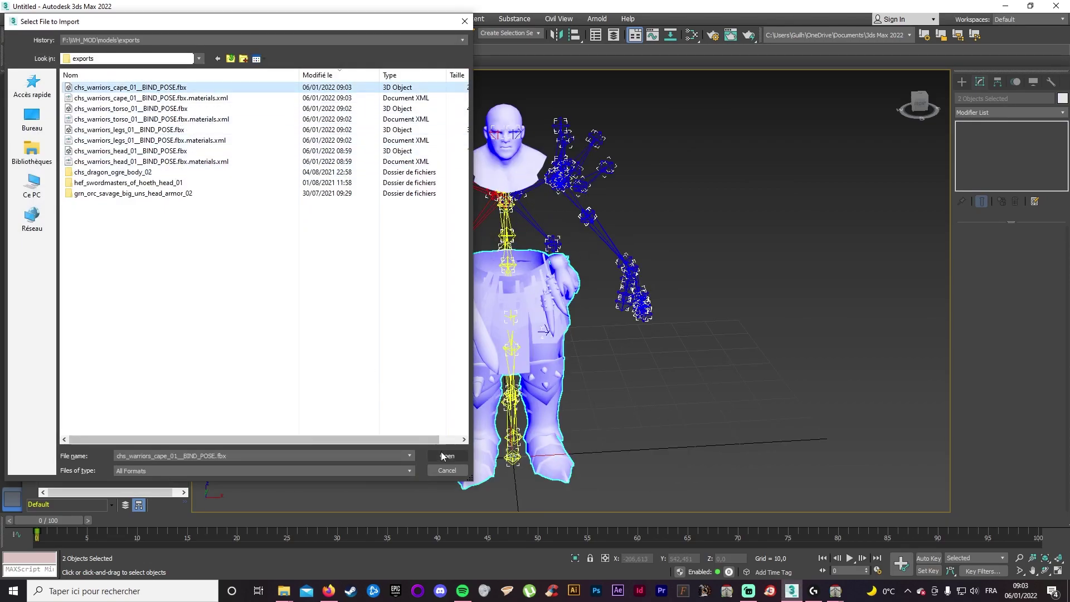
{"action": "left_click", "coordinate": [613, 440]}
- Import chs_warriors_torso_01__BIND_POSE.fbx into the scene using the Add and update animation file content mode
{"action": "left_click", "coordinate": [12, 19]}
{"action": "mouse_move", "coordinate": [62, 170]}
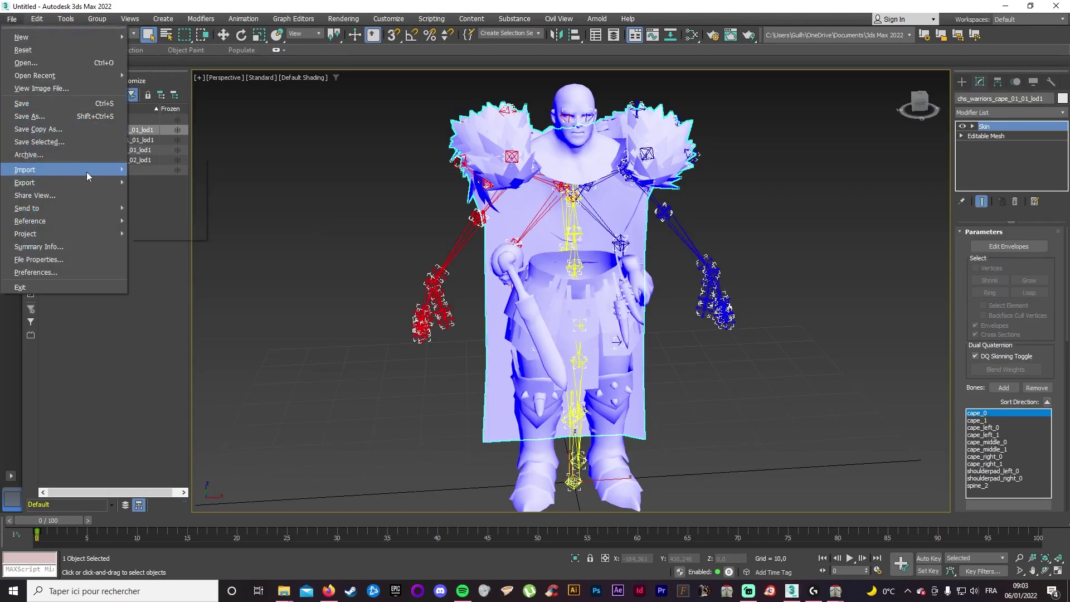
{"action": "left_click", "coordinate": [151, 169]}
{"action": "left_click", "coordinate": [166, 110]}
{"action": "left_click", "coordinate": [447, 455]}
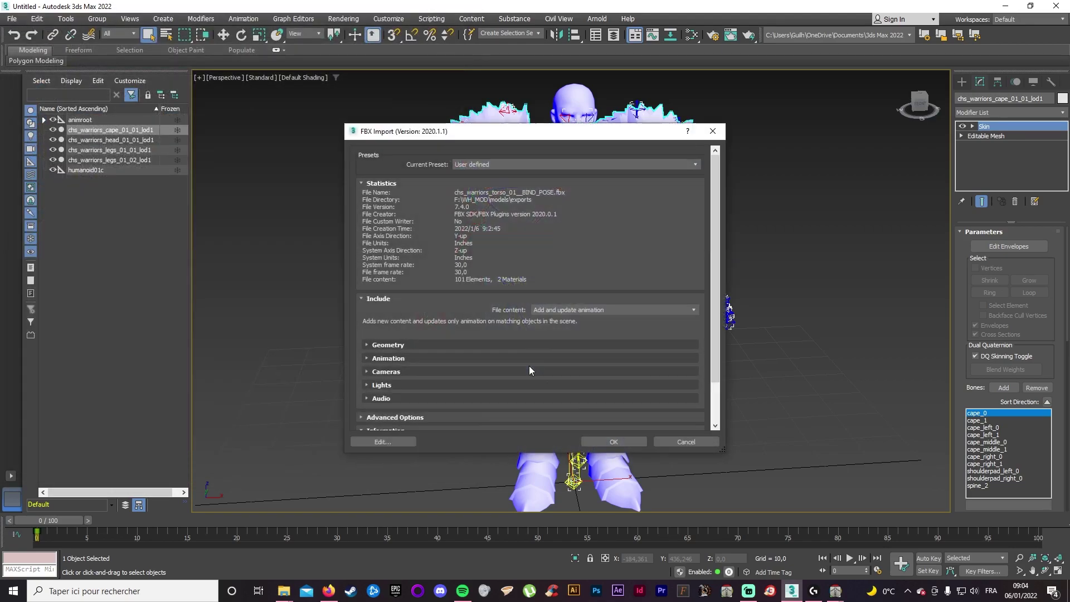
{"action": "left_click", "coordinate": [613, 440]}
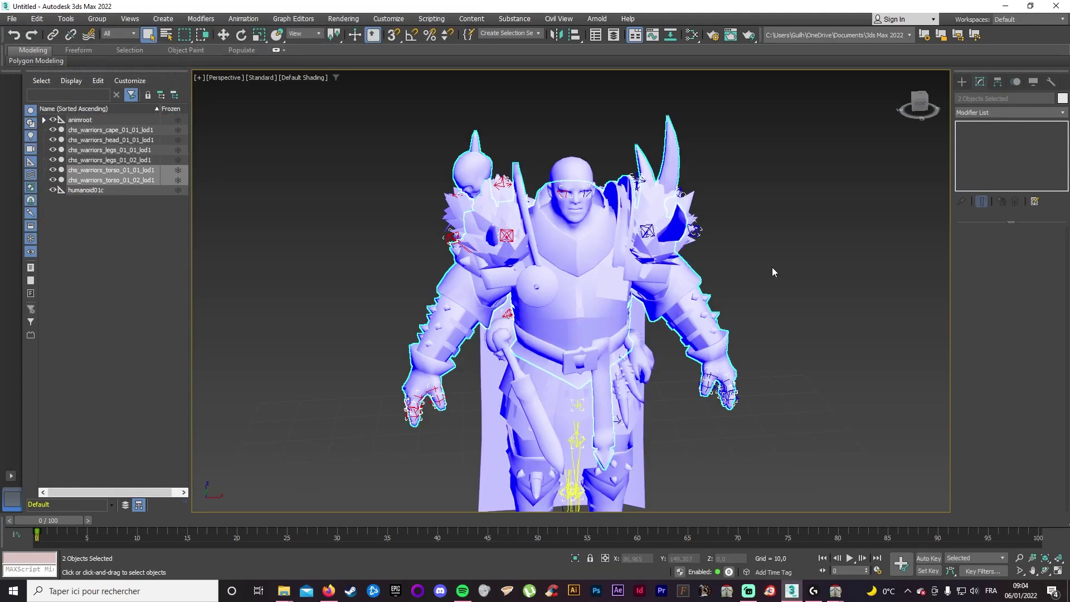
- Examine the assembled warrior from several angles, clear the selection and view the available helper object types
{"action": "middle_click_drag", "start_coordinate": [772, 279], "coordinate": [580, 212]}
{"action": "scroll", "coordinate": [745, 207], "scroll_direction": "down", "scroll_amount": 3}
{"action": "scroll", "coordinate": [636, 183], "scroll_direction": "up", "scroll_amount": 3}
{"action": "scroll", "coordinate": [581, 212], "scroll_direction": "up", "scroll_amount": 3}
{"action": "scroll", "coordinate": [580, 212], "scroll_direction": "down", "scroll_amount": 4}
{"action": "middle_click_drag", "start_coordinate": [764, 226], "coordinate": [735, 247], "text": "alt"}
{"action": "left_click", "coordinate": [734, 244]}
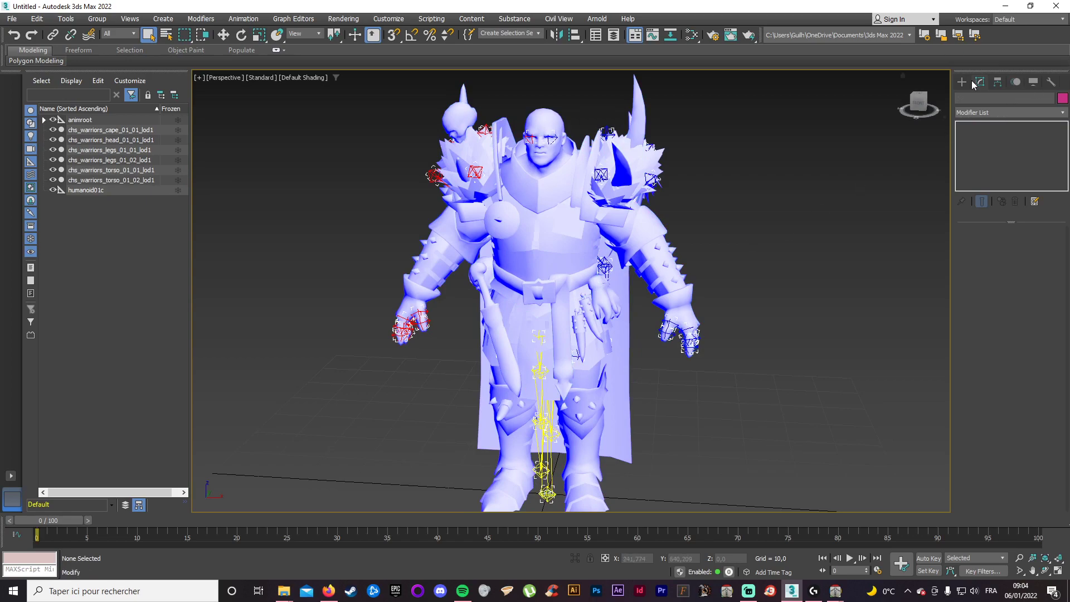
{"action": "left_click", "coordinate": [962, 83]}
{"action": "left_click", "coordinate": [1020, 101]}
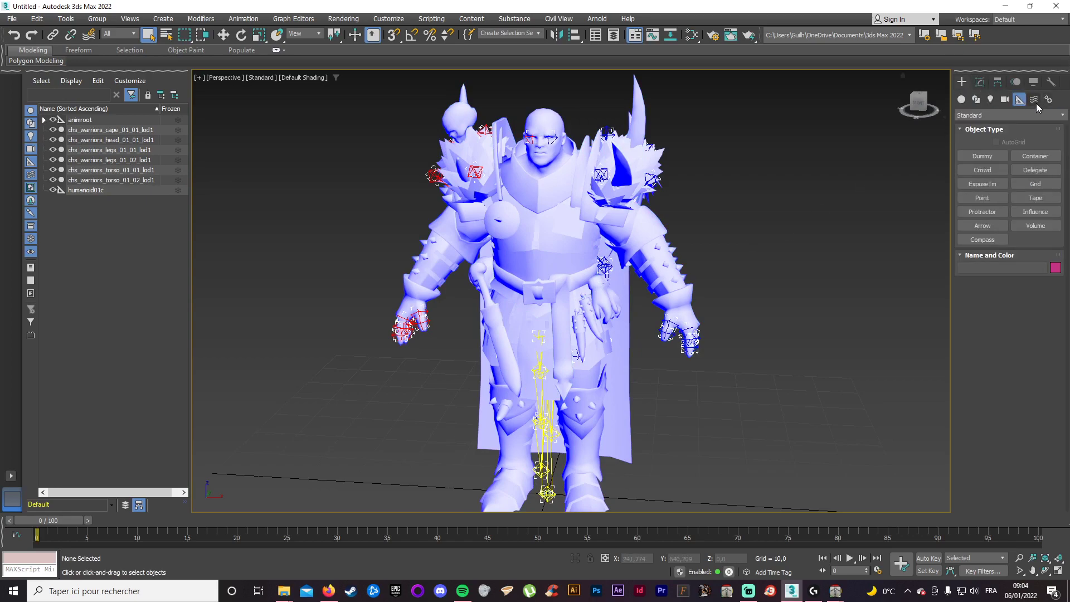
- Inspect the imported skirt bones between the legs and the legs mesh from several angles
{"action": "left_click", "coordinate": [556, 377]}
{"action": "middle_click_drag", "start_coordinate": [557, 377], "coordinate": [596, 374], "text": "alt"}
{"action": "scroll", "coordinate": [385, 329], "scroll_direction": "up", "scroll_amount": 2}
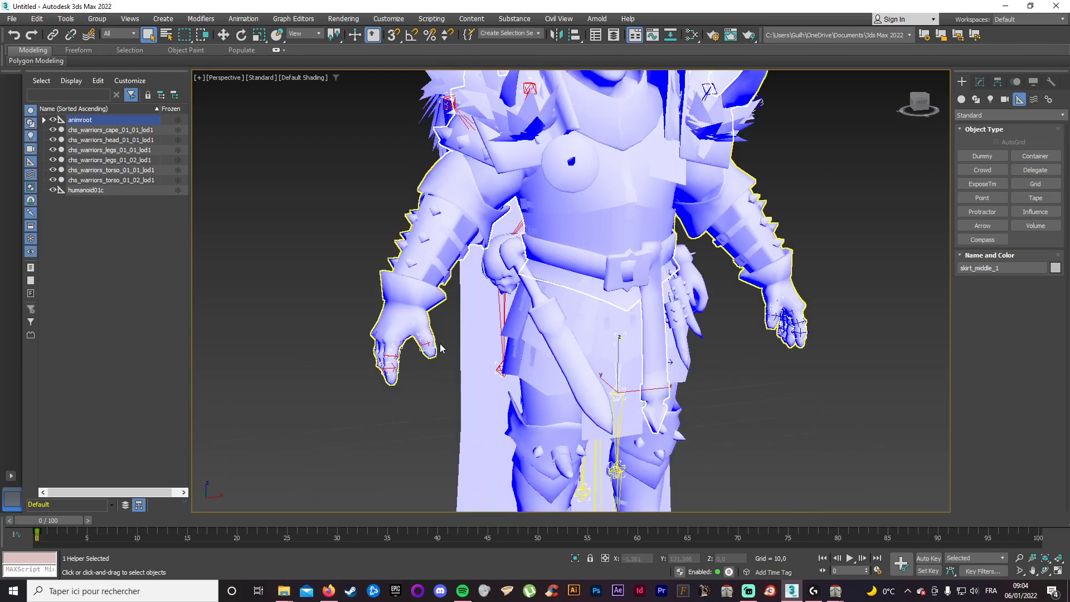
{"action": "scroll", "coordinate": [512, 342], "scroll_direction": "down", "scroll_amount": 3}
{"action": "middle_click_drag", "start_coordinate": [479, 233], "coordinate": [459, 242]}
{"action": "middle_click_drag", "start_coordinate": [530, 285], "coordinate": [625, 286], "text": "alt"}
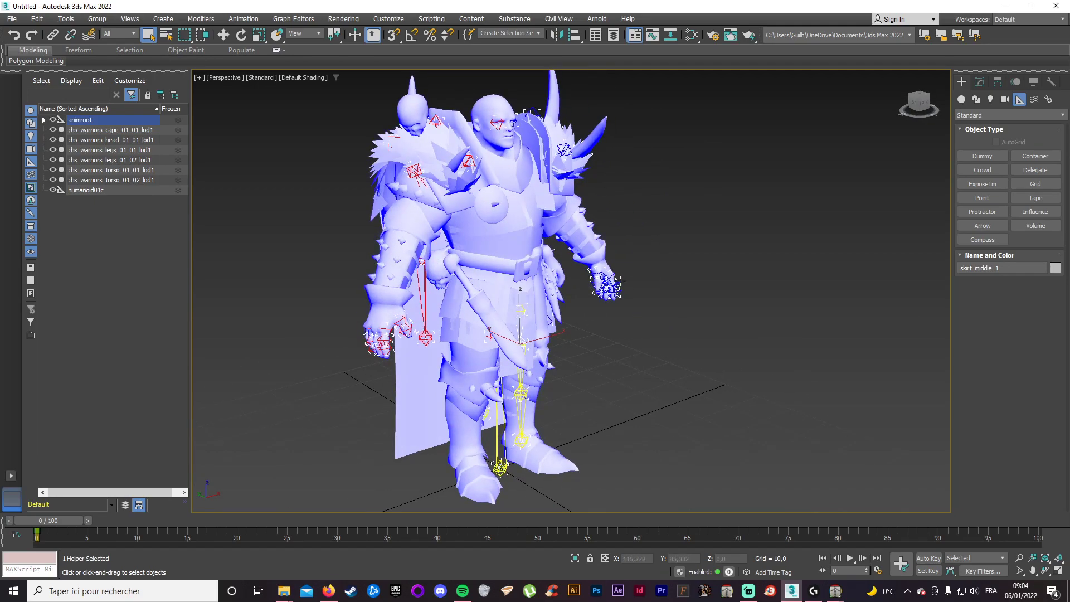
{"action": "scroll", "coordinate": [503, 366], "scroll_direction": "up", "scroll_amount": 5}
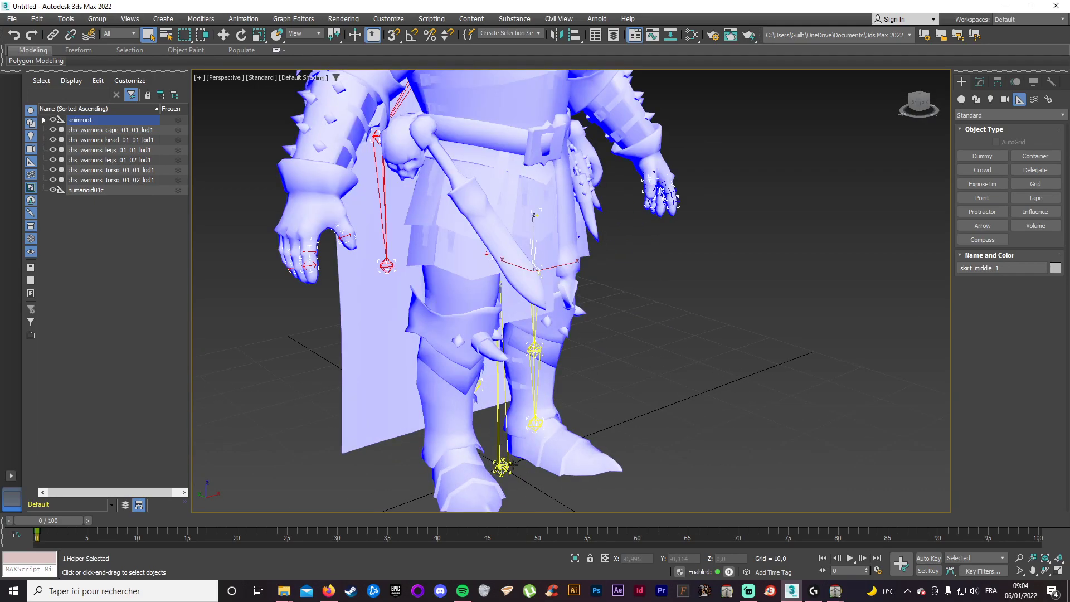
{"action": "left_click", "coordinate": [550, 398]}
{"action": "middle_click_drag", "start_coordinate": [617, 385], "coordinate": [502, 377], "text": "alt"}
{"action": "key", "text": "w"}
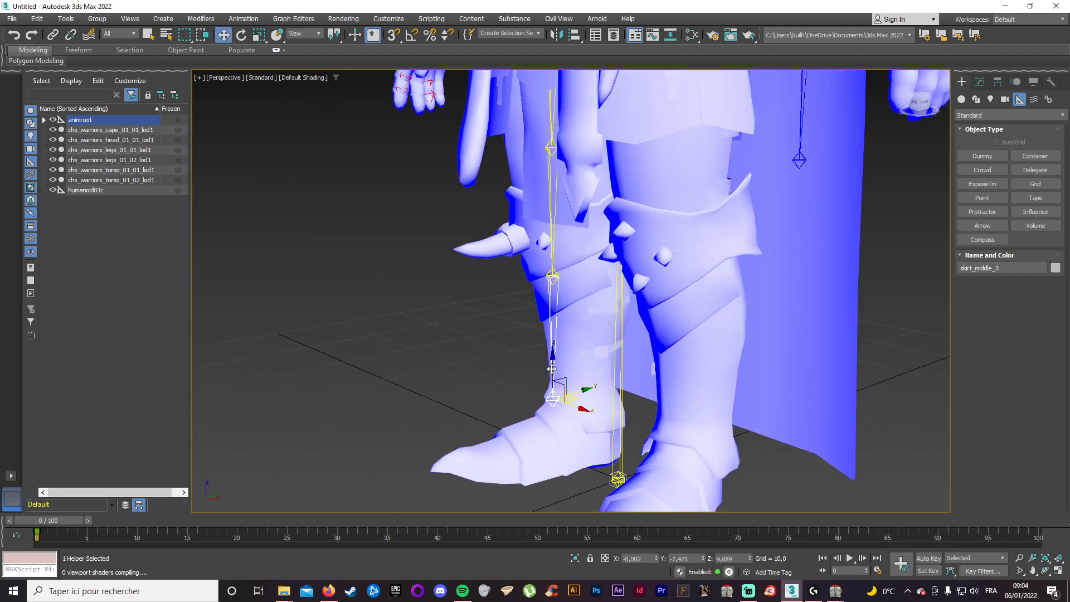
{"action": "scroll", "coordinate": [551, 377], "scroll_direction": "down", "scroll_amount": 3}
{"action": "middle_click_drag", "start_coordinate": [606, 417], "coordinate": [549, 361], "text": "alt"}
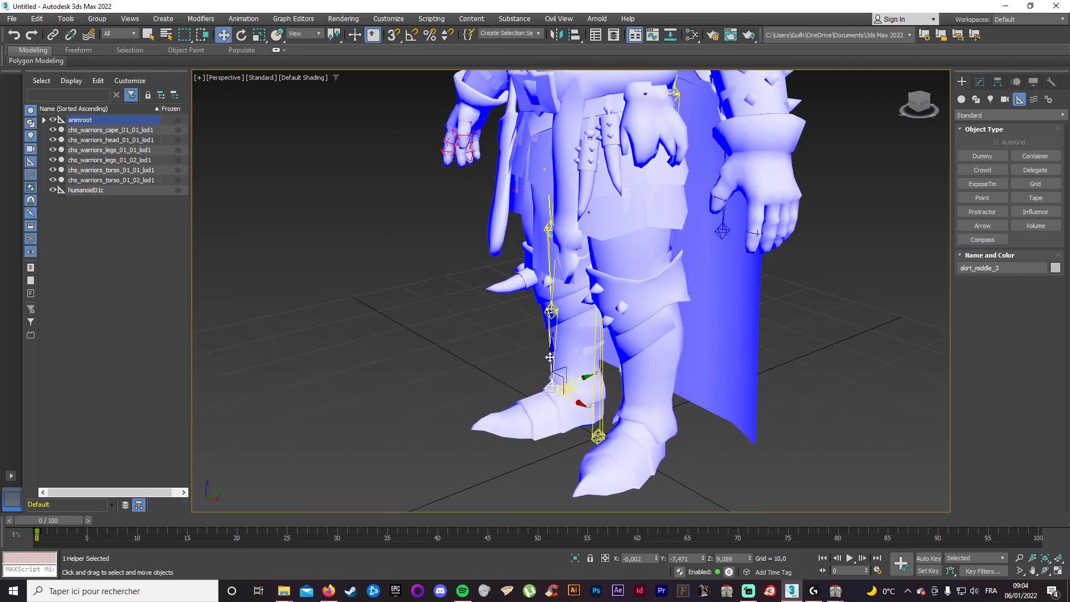
{"action": "middle_click_drag", "start_coordinate": [555, 251], "coordinate": [497, 424], "text": "alt"}
{"action": "left_click", "coordinate": [496, 424]}
{"action": "middle_click_drag", "start_coordinate": [321, 156], "coordinate": [321, 245]}
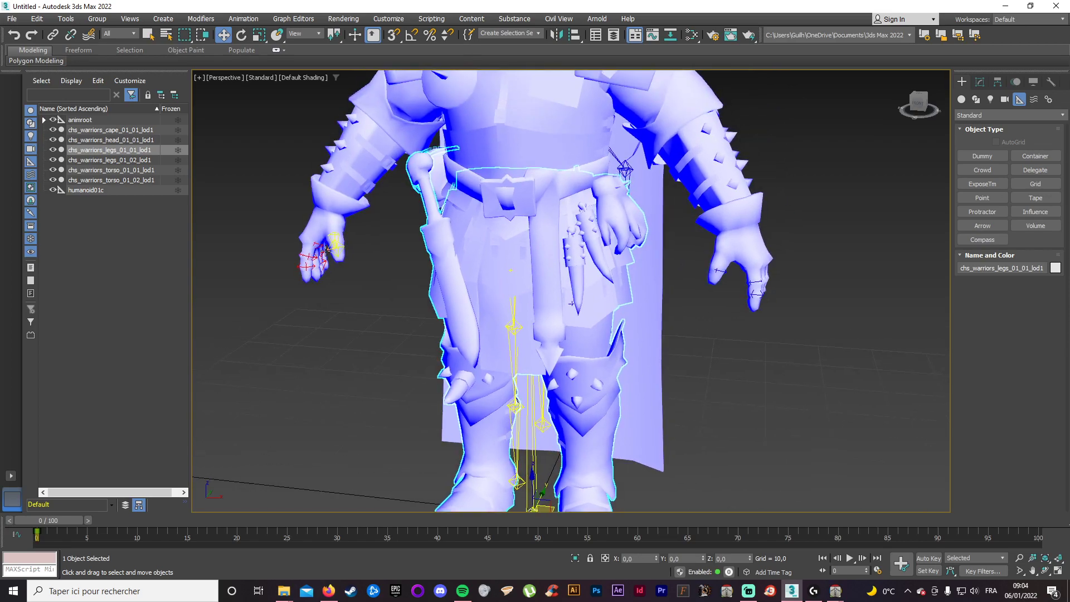
{"action": "scroll", "coordinate": [557, 310], "scroll_direction": "down", "scroll_amount": 6}
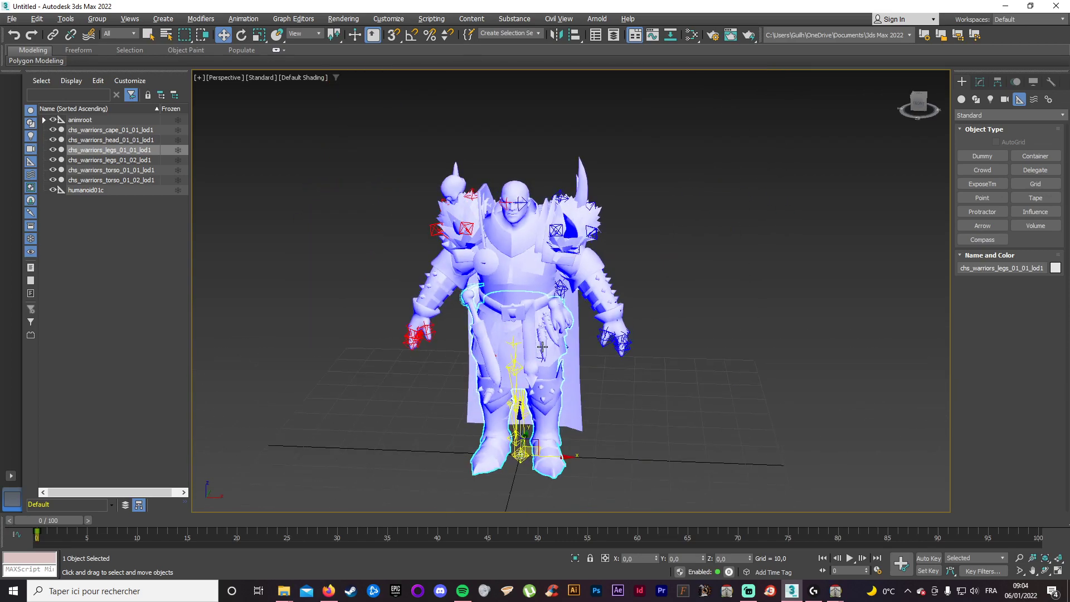
{"action": "middle_click_drag", "start_coordinate": [533, 316], "coordinate": [555, 315], "text": "alt"}
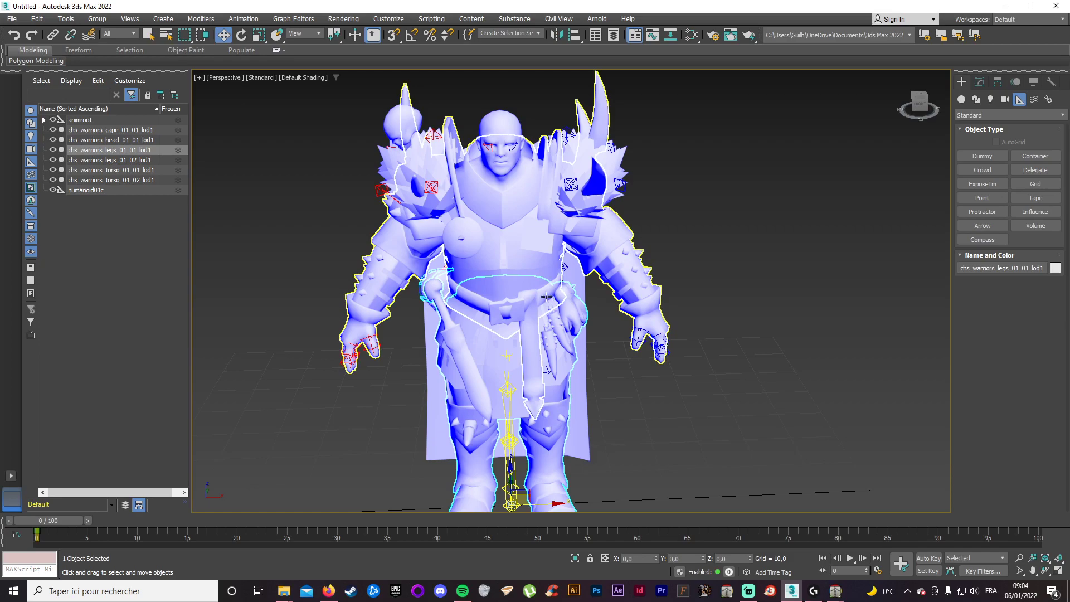
{"action": "middle_click_drag", "start_coordinate": [735, 350], "coordinate": [728, 344]}
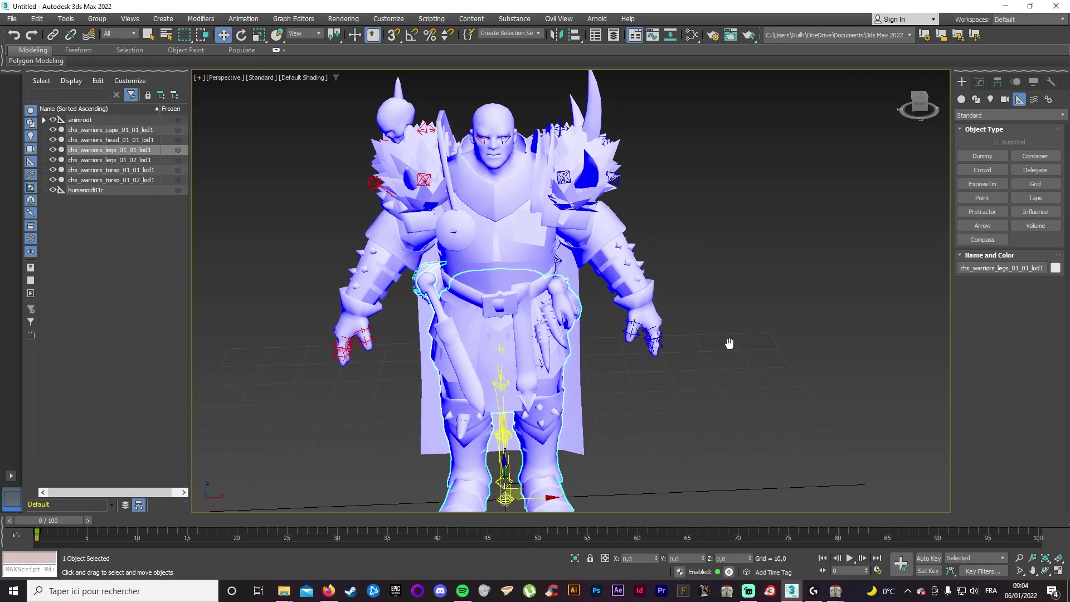
- Create a biped about 77 units tall beside the warrior and put it in Figure mode
{"action": "left_click", "coordinate": [1049, 99]}
{"action": "left_click", "coordinate": [982, 169]}
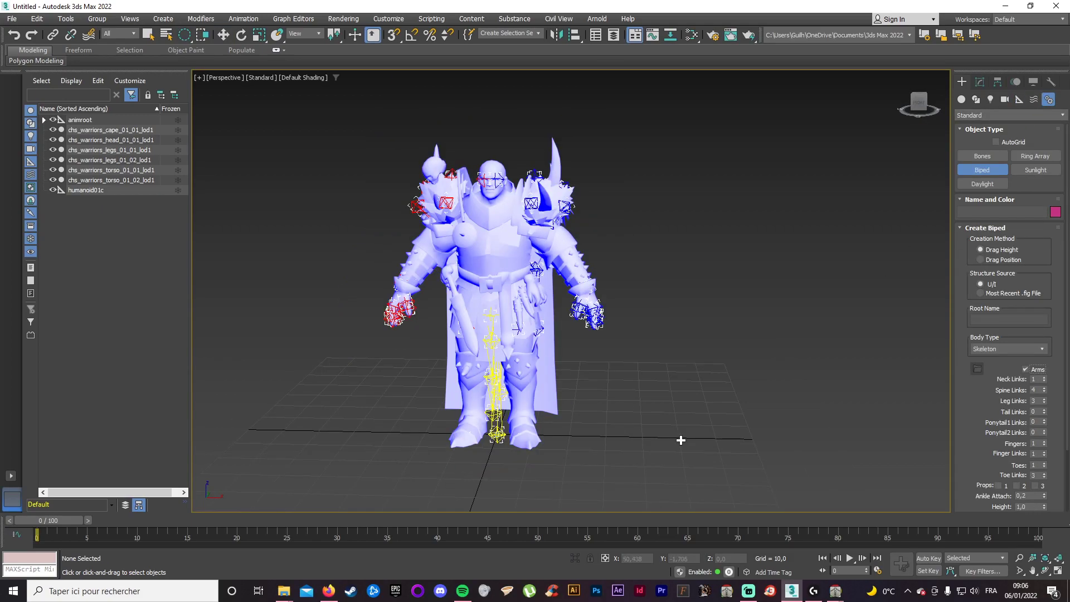
{"action": "left_click_drag", "start_coordinate": [681, 440], "coordinate": [802, 156]}
{"action": "right_click", "coordinate": [795, 267]}
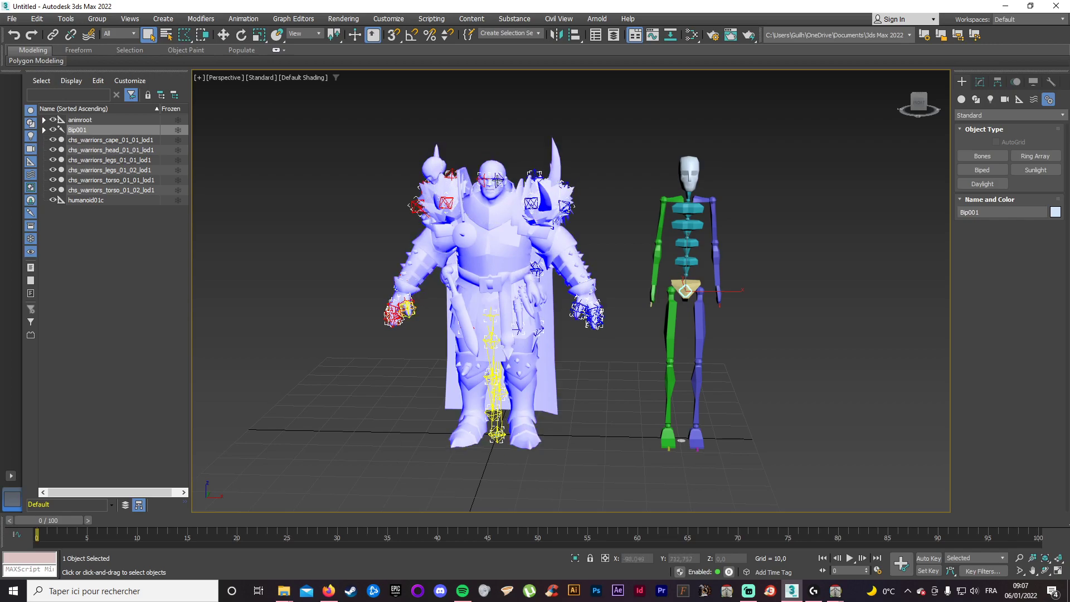
{"action": "left_click", "coordinate": [702, 319]}
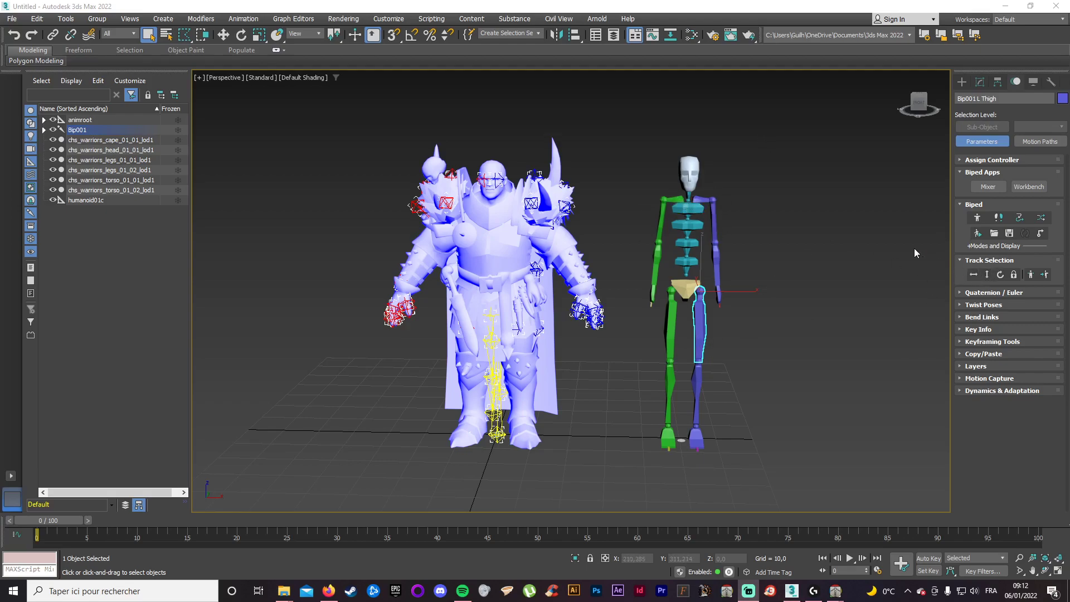
{"action": "left_click", "coordinate": [977, 218]}
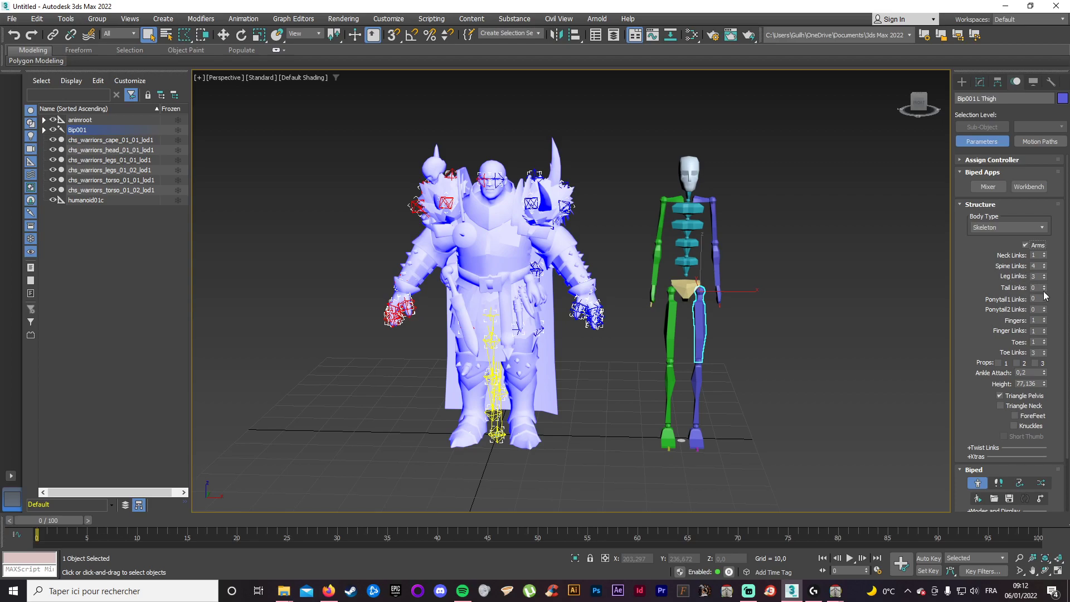
- Raise the biped's neck links to 5 and return them to 1
{"action": "left_click", "coordinate": [1044, 254]}
{"action": "left_click", "coordinate": [1044, 254]}
{"action": "left_click", "coordinate": [1043, 254]}
{"action": "left_click", "coordinate": [1044, 254]}
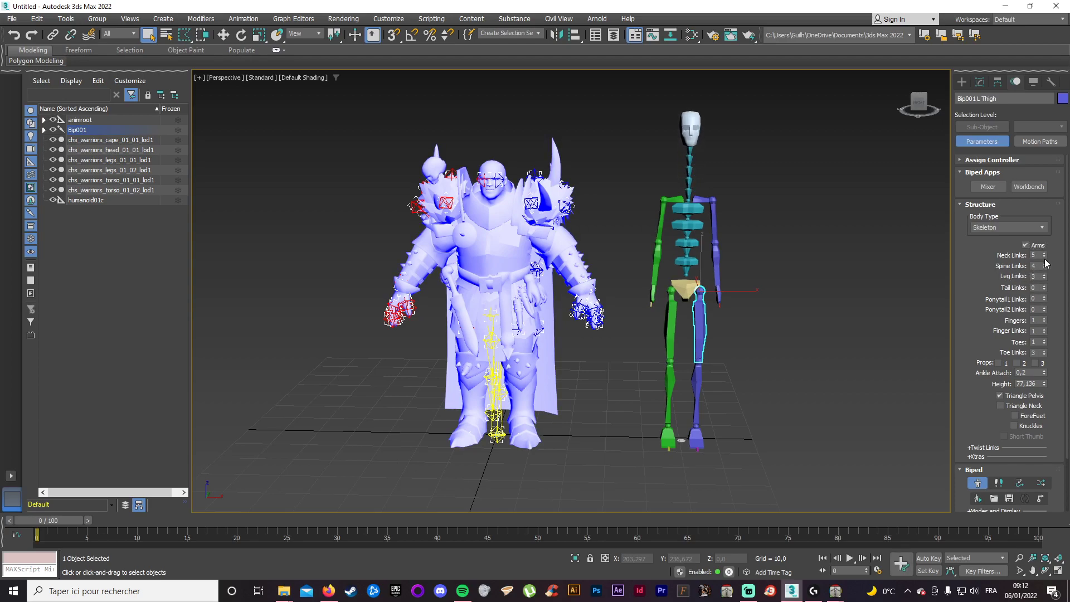
{"action": "left_click", "coordinate": [1045, 258]}
{"action": "left_click", "coordinate": [1044, 258]}
{"action": "left_click", "coordinate": [1044, 258]}
{"action": "left_click", "coordinate": [1044, 258]}
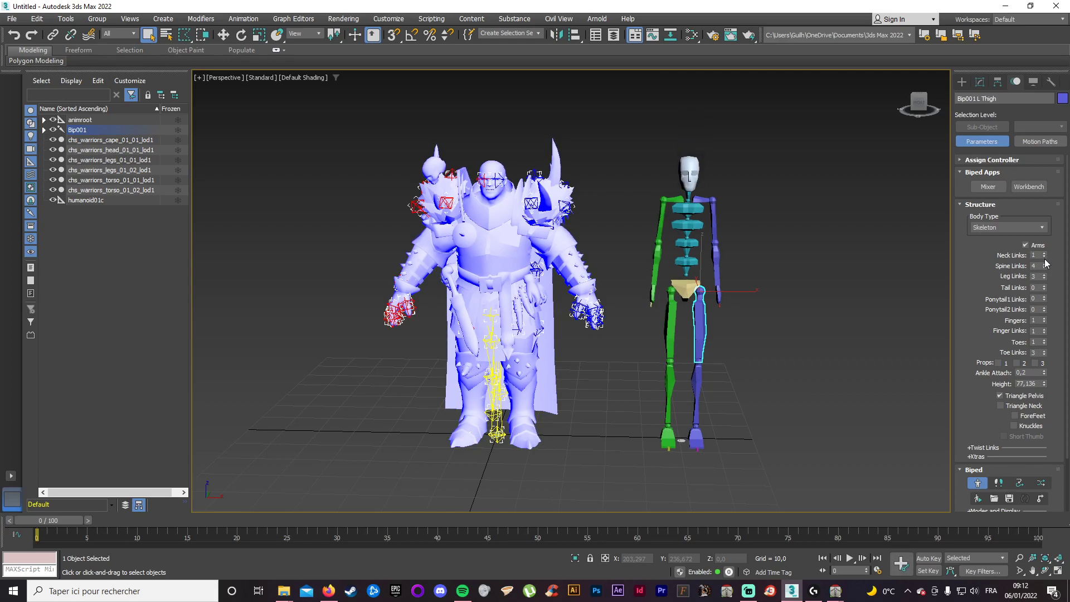
- Set the biped's spine links to 3
{"action": "left_click", "coordinate": [1045, 264]}
{"action": "left_click", "coordinate": [1045, 264]}
{"action": "left_click", "coordinate": [1045, 264]}
{"action": "left_click", "coordinate": [1044, 268]}
{"action": "left_click", "coordinate": [1045, 268]}
{"action": "left_click", "coordinate": [1044, 268]}
{"action": "left_click", "coordinate": [1044, 268]}
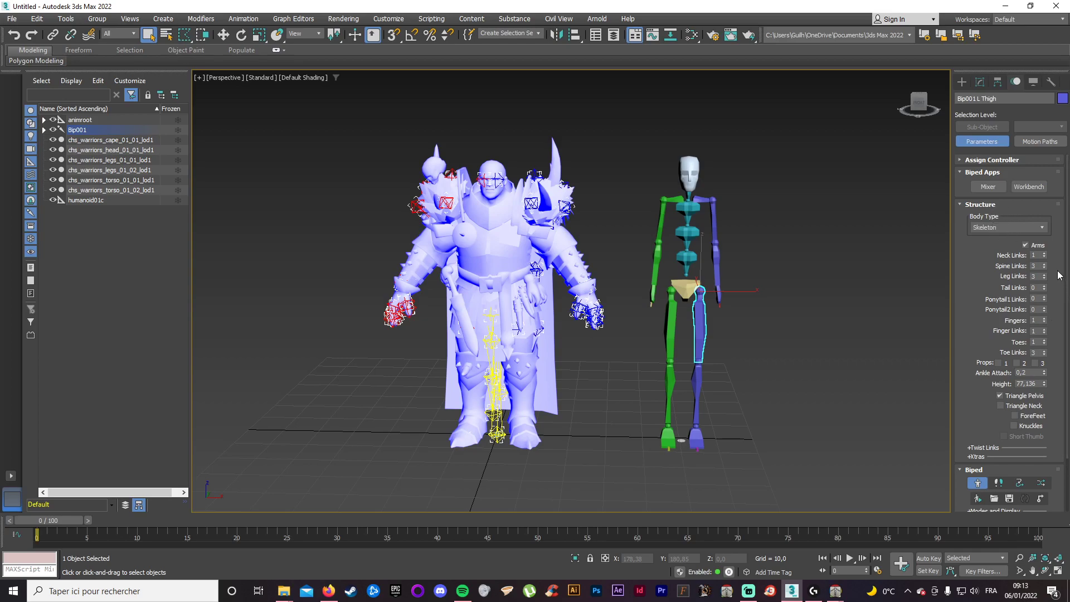
- Load the figure file test.fig from the wardancer folder onto the biped, including its twist poses
{"action": "left_click_drag", "start_coordinate": [1067, 269], "coordinate": [1067, 310]}
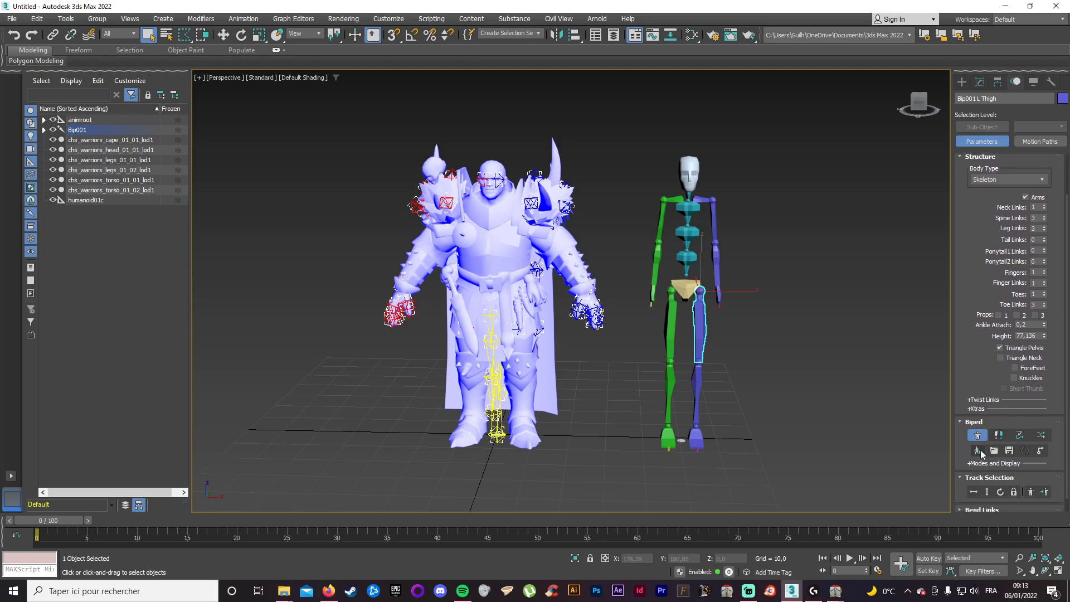
{"action": "left_click", "coordinate": [994, 451]}
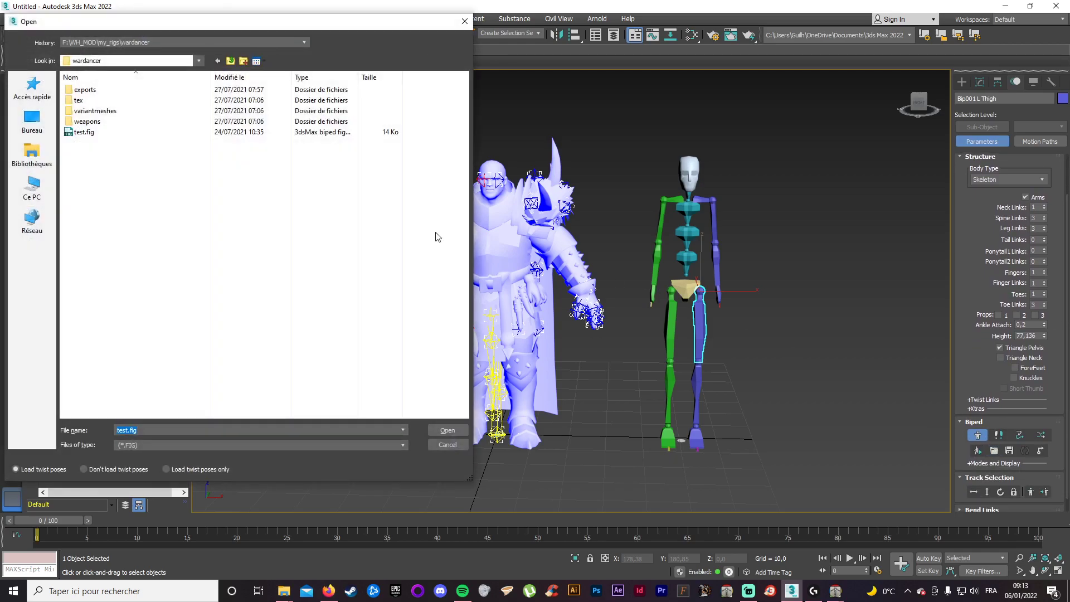
{"action": "left_click", "coordinate": [93, 134]}
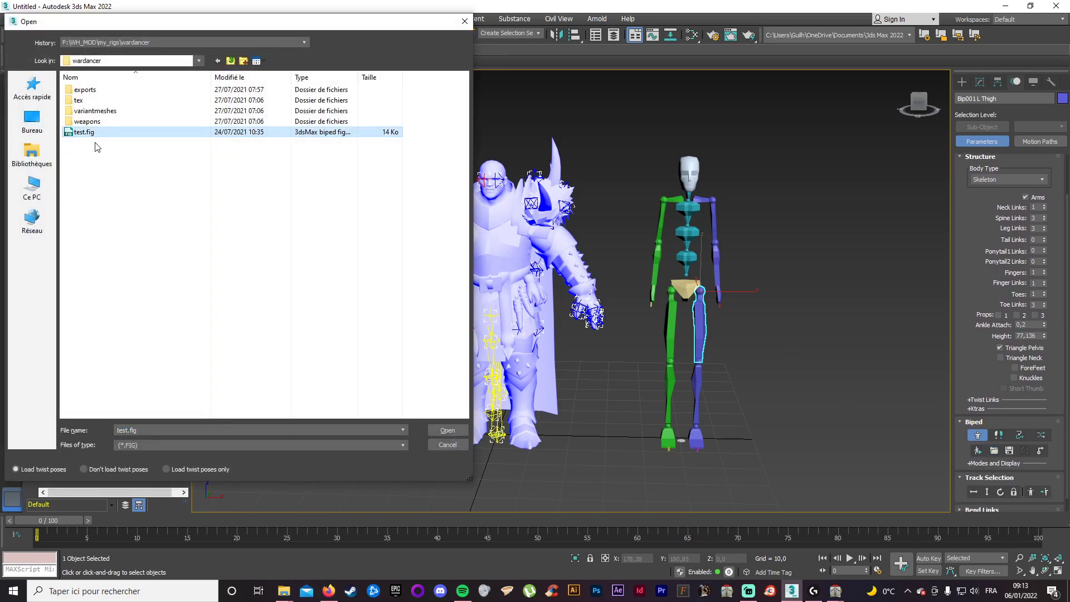
{"action": "left_click", "coordinate": [448, 431]}
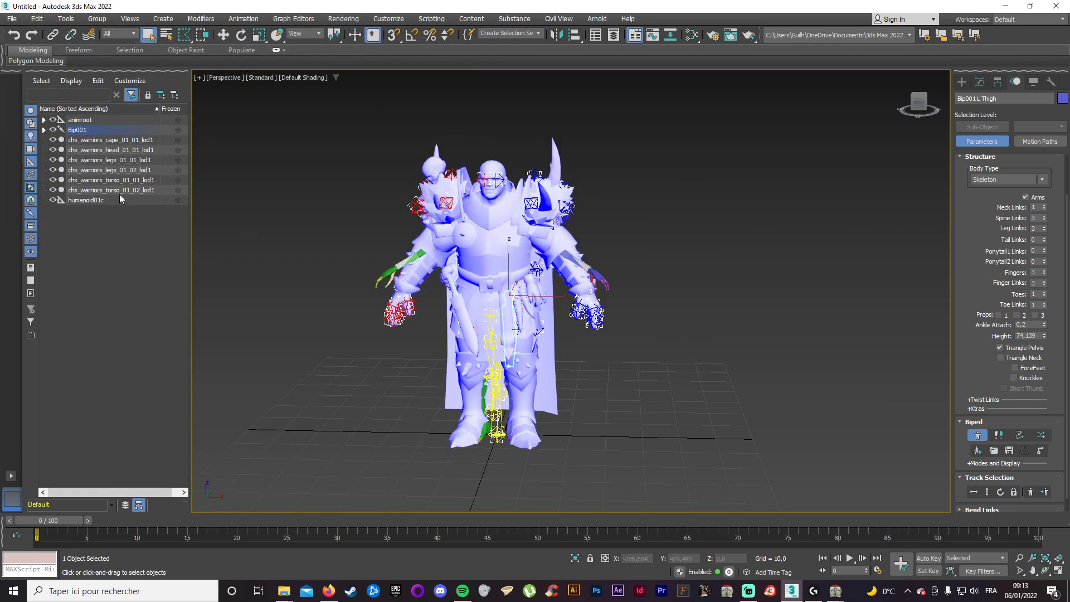
- Hide the cape, head, legs and torso meshes, leaving the biped and the imported skeleton displayed
{"action": "left_click", "coordinate": [53, 139]}
{"action": "left_click", "coordinate": [52, 150]}
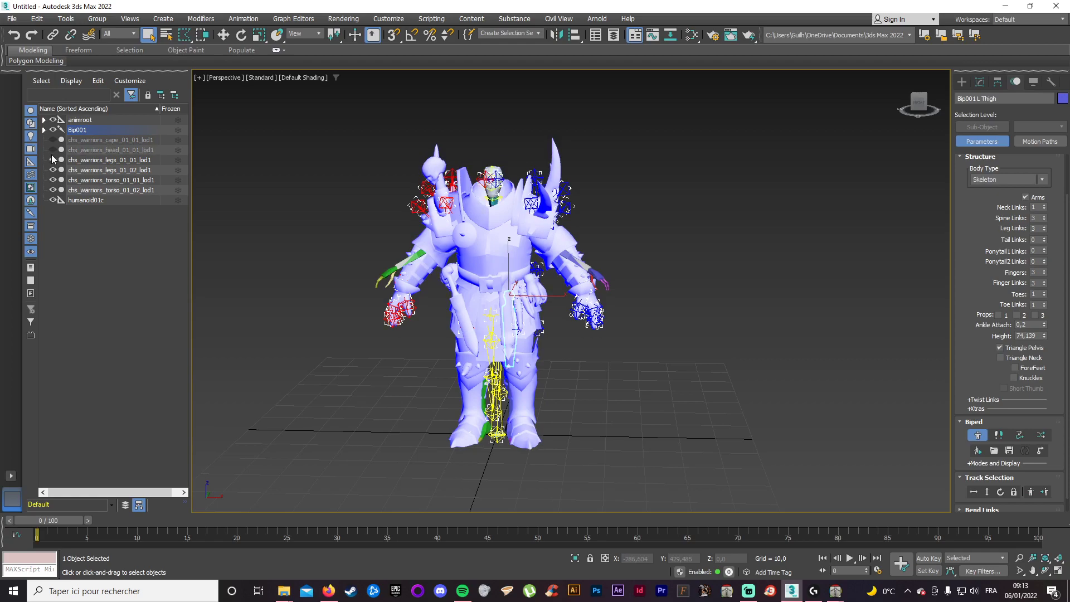
{"action": "left_click", "coordinate": [52, 160]}
{"action": "left_click", "coordinate": [52, 170]}
{"action": "left_click", "coordinate": [53, 180]}
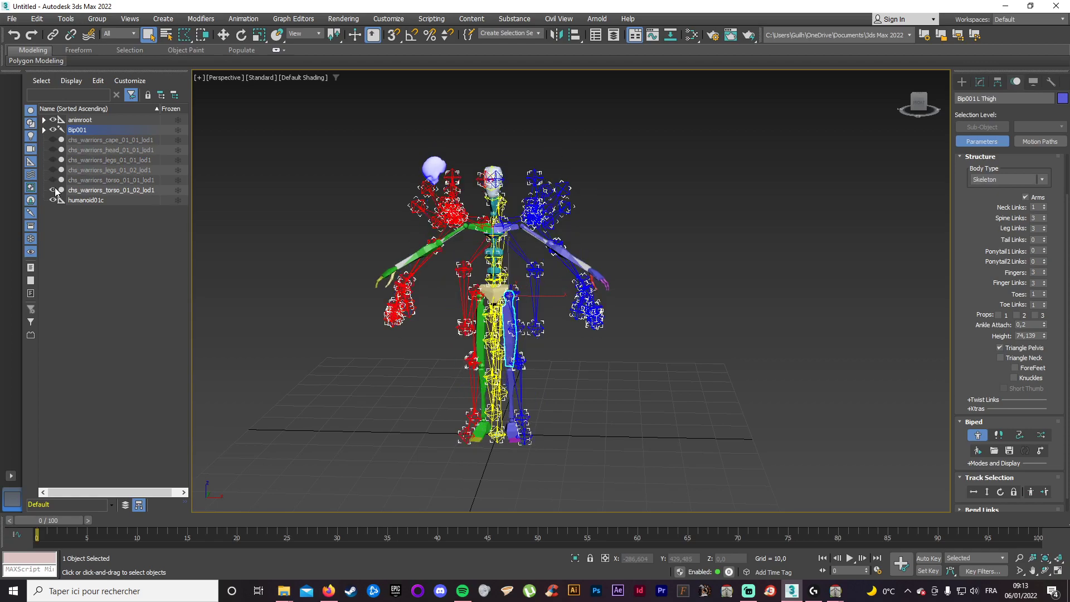
{"action": "left_click", "coordinate": [53, 190]}
- Examine how the biped's shoulders and left upper arm line up with the imported skeleton
{"action": "middle_click_drag", "start_coordinate": [745, 232], "coordinate": [777, 234]}
{"action": "middle_click_drag", "start_coordinate": [686, 316], "coordinate": [724, 320], "text": "alt"}
{"action": "scroll", "coordinate": [590, 251], "scroll_direction": "up", "scroll_amount": 5}
{"action": "middle_click_drag", "start_coordinate": [590, 251], "coordinate": [671, 316], "text": "alt"}
{"action": "scroll", "coordinate": [602, 236], "scroll_direction": "up", "scroll_amount": 5}
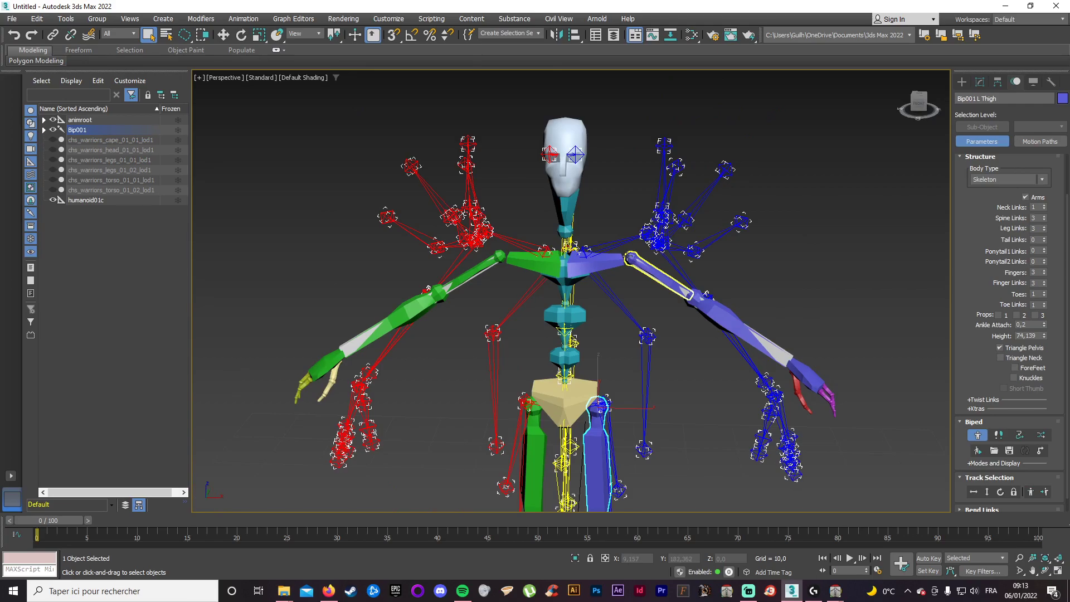
{"action": "left_click", "coordinate": [629, 258]}
{"action": "scroll", "coordinate": [635, 245], "scroll_direction": "up", "scroll_amount": 8}
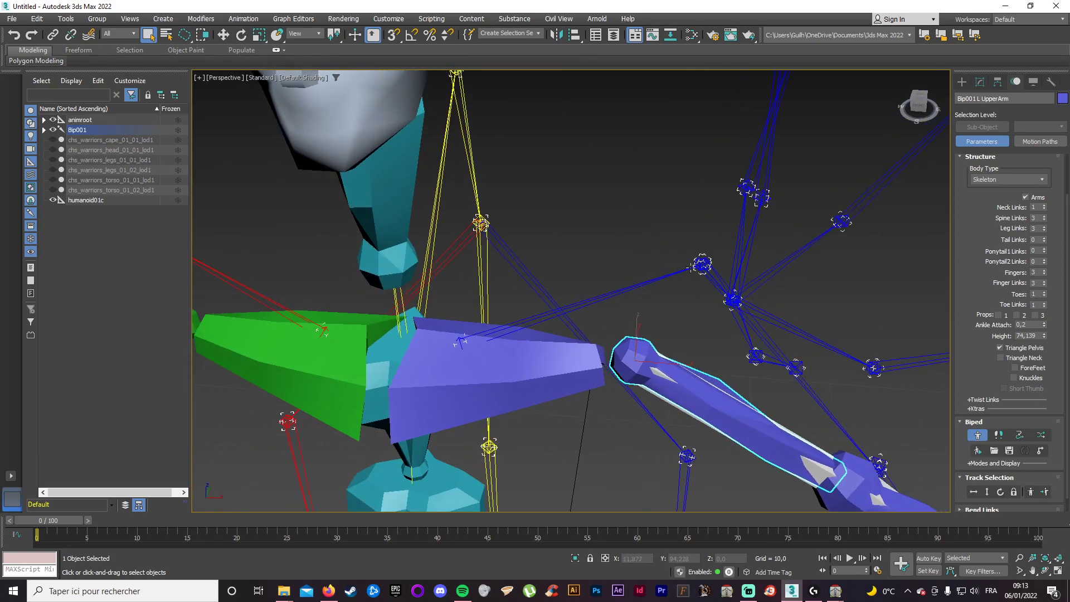
{"action": "middle_click_drag", "start_coordinate": [689, 271], "coordinate": [714, 279], "text": "alt"}
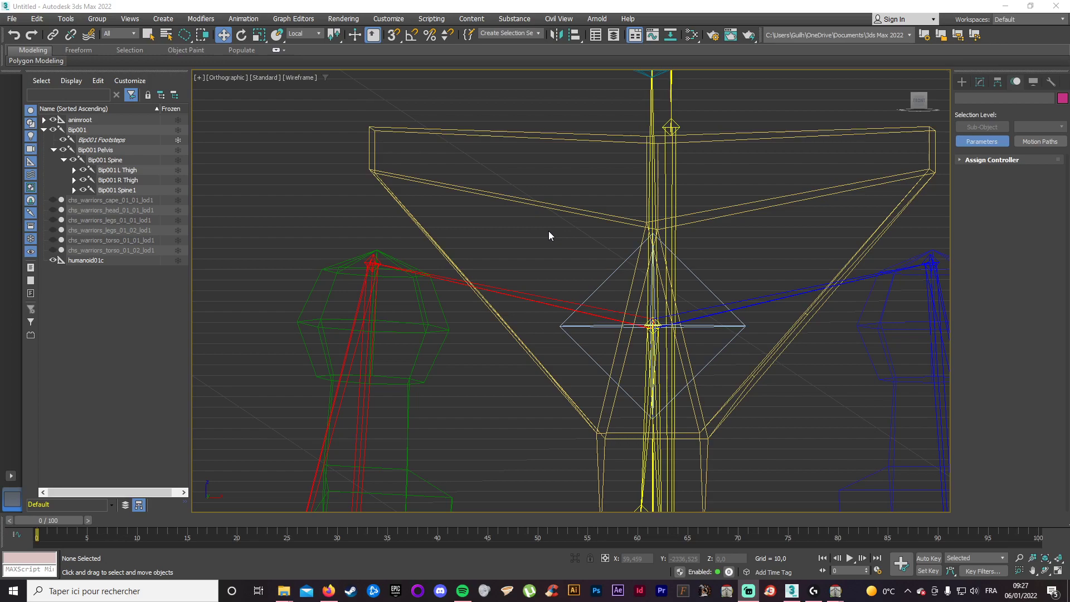
- Rotate the biped's right thigh to follow the imported upper leg bone and check its length in the Left view
{"action": "left_click", "coordinate": [437, 327]}
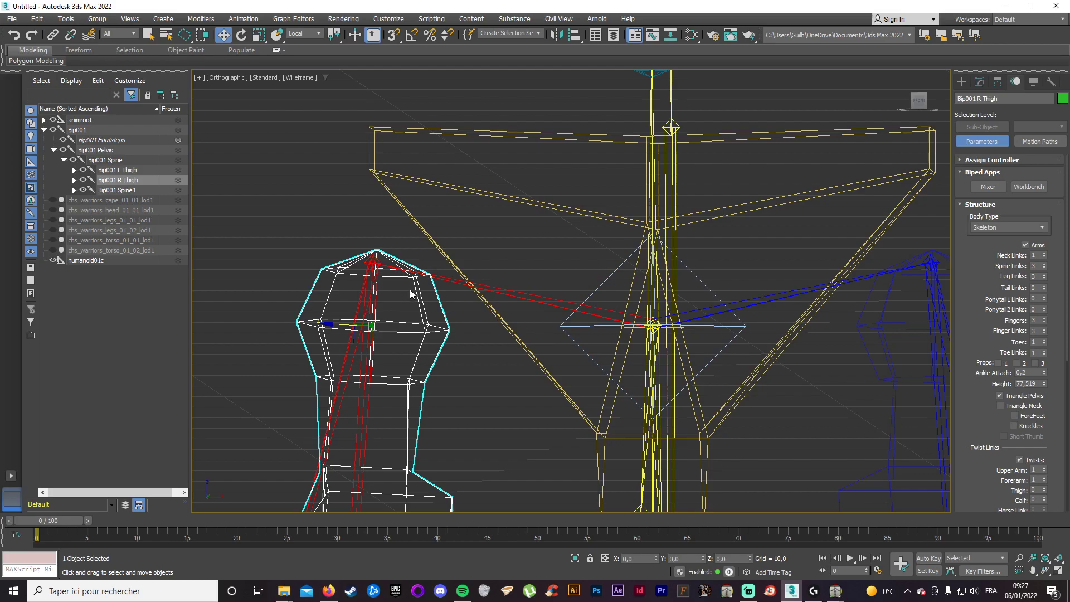
{"action": "scroll", "coordinate": [410, 300], "scroll_direction": "down", "scroll_amount": 5}
{"action": "left_click", "coordinate": [681, 287]}
{"action": "left_click", "coordinate": [678, 303]}
{"action": "middle_click_drag", "start_coordinate": [612, 318], "coordinate": [550, 334], "text": "alt"}
{"action": "left_click", "coordinate": [664, 248]}
{"action": "left_click", "coordinate": [532, 162]}
{"action": "key", "text": "e"}
{"action": "left_click_drag", "start_coordinate": [545, 142], "coordinate": [542, 146]}
{"action": "key", "text": "l"}
{"action": "scroll", "coordinate": [506, 293], "scroll_direction": "up", "scroll_amount": 6}
{"action": "scroll", "coordinate": [510, 289], "scroll_direction": "down", "scroll_amount": 4}
{"action": "key", "text": "r"}
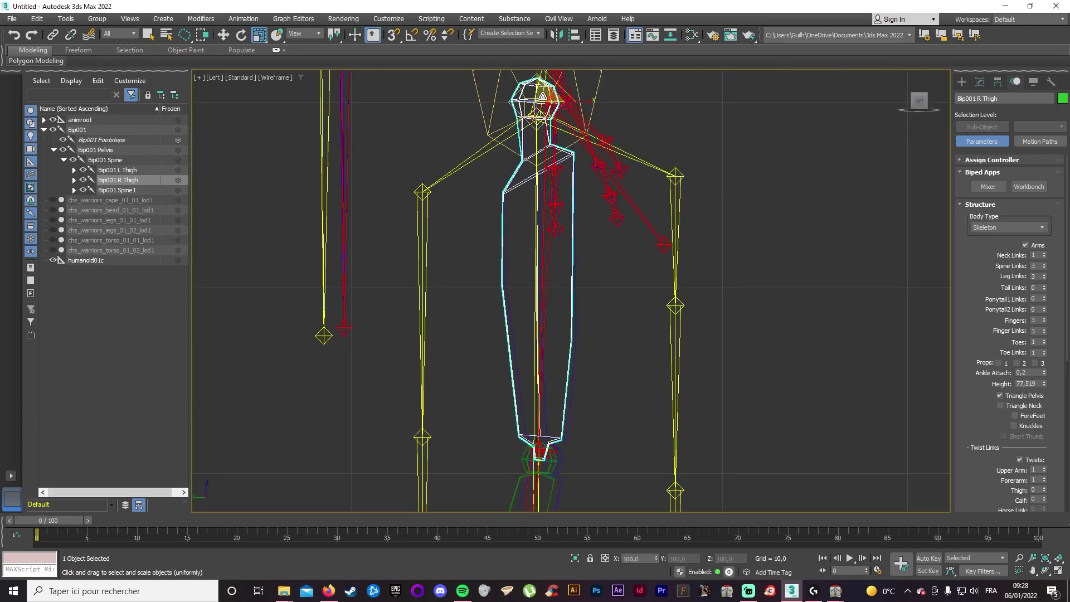
- Scale and rotate the biped's right lower leg to match the imported bone between knee and ankle
{"action": "middle_click_drag", "start_coordinate": [529, 401], "coordinate": [544, 183]}
{"action": "left_click", "coordinate": [518, 340]}
{"action": "middle_click_drag", "start_coordinate": [518, 340], "coordinate": [527, 218]}
{"action": "left_click_drag", "start_coordinate": [594, 103], "coordinate": [595, 99]}
{"action": "key", "text": "e"}
{"action": "left_click", "coordinate": [611, 189]}
{"action": "key", "text": "f"}
{"action": "left_click", "coordinate": [506, 223]}
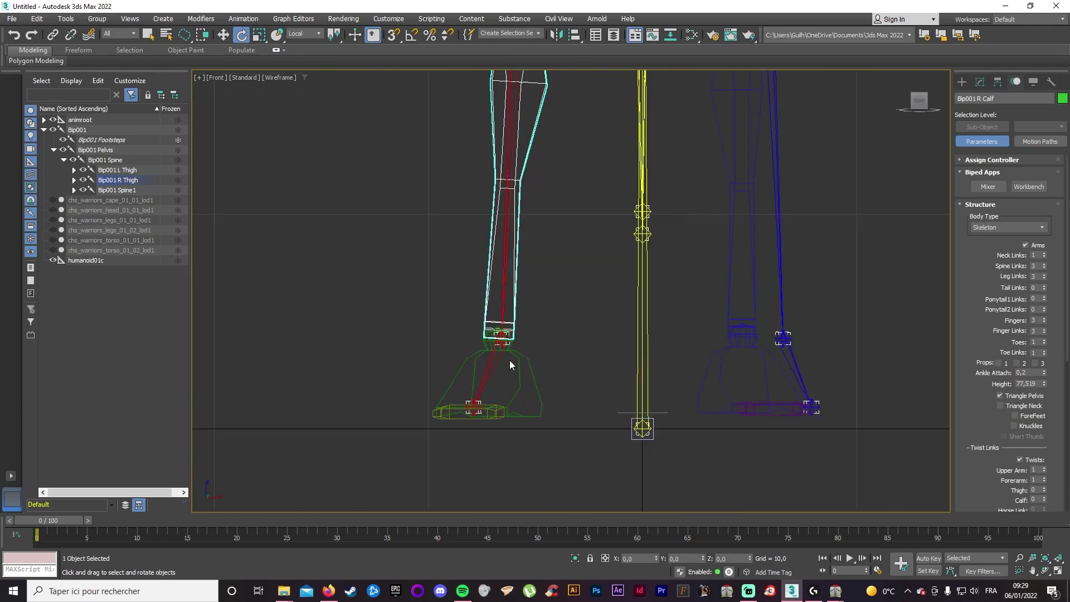
- Fit the biped's right foot to the imported ankle and toe bones by scaling
{"action": "left_click", "coordinate": [484, 384]}
{"action": "key", "text": "r"}
{"action": "middle_click_drag", "start_coordinate": [502, 312], "coordinate": [499, 245], "text": "alt"}
- Rotate and scale the biped's right thigh to follow the imported right upper leg bone
{"action": "left_click", "coordinate": [529, 249]}
{"action": "scroll", "coordinate": [530, 249], "scroll_direction": "up", "scroll_amount": 4}
{"action": "scroll", "coordinate": [552, 273], "scroll_direction": "down", "scroll_amount": 4}
{"action": "key", "text": "e"}
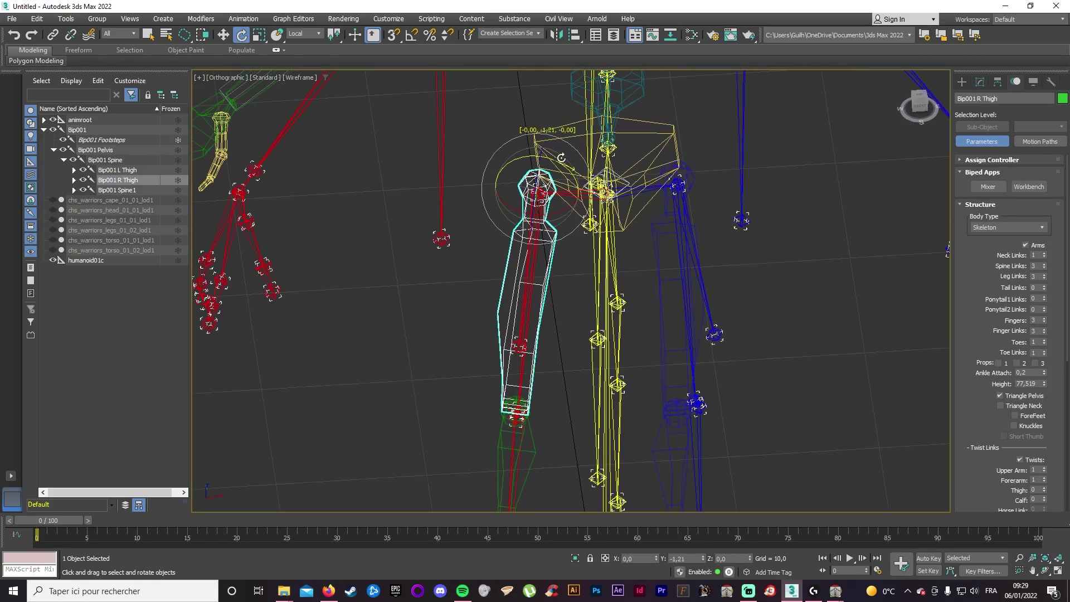
{"action": "middle_click_drag", "start_coordinate": [561, 390], "coordinate": [569, 190]}
{"action": "left_click", "coordinate": [584, 335]}
{"action": "middle_click_drag", "start_coordinate": [626, 327], "coordinate": [530, 320], "text": "alt"}
{"action": "key", "text": "r"}
{"action": "left_click_drag", "start_coordinate": [630, 270], "coordinate": [630, 273]}
{"action": "key", "text": "f"}
{"action": "middle_click_drag", "start_coordinate": [543, 317], "coordinate": [580, 300], "text": "alt"}
- Move and rotate the biped's lower spine links onto the imported spine bones
{"action": "left_click", "coordinate": [304, 33]}
{"action": "left_click", "coordinate": [293, 75]}
{"action": "left_click", "coordinate": [551, 225]}
{"action": "key", "text": "w"}
{"action": "scroll", "coordinate": [552, 312], "scroll_direction": "up", "scroll_amount": 5}
{"action": "left_click_drag", "start_coordinate": [521, 455], "coordinate": [523, 457]}
{"action": "scroll", "coordinate": [523, 457], "scroll_direction": "down", "scroll_amount": 4}
{"action": "middle_click_drag", "start_coordinate": [523, 456], "coordinate": [624, 445], "text": "alt"}
{"action": "left_click", "coordinate": [605, 184]}
{"action": "key", "text": "e"}
{"action": "middle_click_drag", "start_coordinate": [641, 223], "coordinate": [708, 335], "text": "alt"}
{"action": "left_click", "coordinate": [718, 334]}
- Fit the biped's upper spine, neck and head to the imported neck and head bones
{"action": "scroll", "coordinate": [717, 334], "scroll_direction": "down", "scroll_amount": 2}
{"action": "key", "text": "r"}
{"action": "left_click", "coordinate": [630, 223]}
{"action": "middle_click_drag", "start_coordinate": [691, 267], "coordinate": [601, 278], "text": "alt"}
{"action": "key", "text": "w"}
{"action": "left_click", "coordinate": [630, 334]}
{"action": "key", "text": "e"}
{"action": "middle_click_drag", "start_coordinate": [671, 162], "coordinate": [630, 340]}
{"action": "left_click", "coordinate": [624, 329]}
{"action": "left_click", "coordinate": [582, 239]}
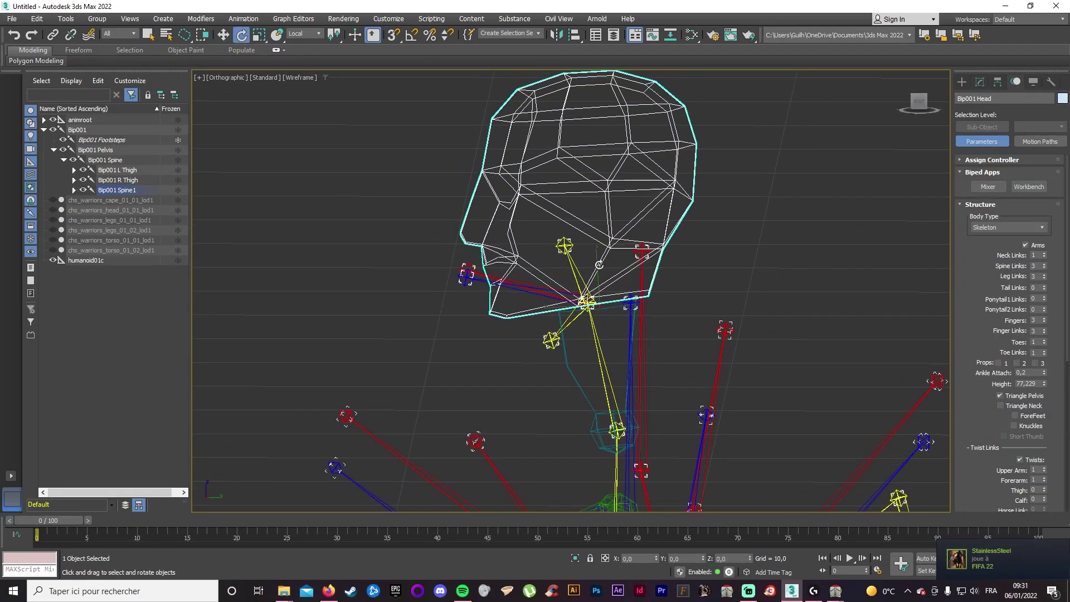
- Expand the animroot hierarchy in the scene list and locate the imported neck_0 bone in the view
{"action": "left_click", "coordinate": [44, 120]}
{"action": "left_click_drag", "start_coordinate": [190, 322], "coordinate": [242, 322]}
{"action": "scroll", "coordinate": [167, 312], "scroll_direction": "down", "scroll_amount": 15}
{"action": "left_click", "coordinate": [128, 290]}
{"action": "key", "text": "w"}
{"action": "key", "text": "f"}
{"action": "left_click", "coordinate": [607, 329]}
{"action": "scroll", "coordinate": [590, 267], "scroll_direction": "down", "scroll_amount": 8}
{"action": "scroll", "coordinate": [590, 267], "scroll_direction": "up", "scroll_amount": 10}
- Scale and rotate the biped's right upper arm to match the imported bone between shoulder and elbow
{"action": "left_click", "coordinate": [305, 33]}
{"action": "left_click", "coordinate": [302, 63]}
{"action": "key", "text": "f"}
{"action": "scroll", "coordinate": [636, 167], "scroll_direction": "down", "scroll_amount": 5}
{"action": "scroll", "coordinate": [596, 137], "scroll_direction": "up", "scroll_amount": 10}
{"action": "key", "text": "r"}
{"action": "middle_click_drag", "start_coordinate": [545, 256], "coordinate": [502, 266]}
{"action": "middle_click_drag", "start_coordinate": [768, 334], "coordinate": [669, 312], "text": "alt"}
{"action": "key", "text": "f"}
{"action": "scroll", "coordinate": [668, 278], "scroll_direction": "up", "scroll_amount": 3}
{"action": "key", "text": "e"}
{"action": "scroll", "coordinate": [609, 290], "scroll_direction": "down", "scroll_amount": 8}
{"action": "middle_click_drag", "start_coordinate": [609, 290], "coordinate": [557, 312], "text": "alt"}
- Scale and rotate the biped's right forearm to match the imported bone between elbow and wrist
{"action": "left_click", "coordinate": [409, 371]}
{"action": "scroll", "coordinate": [423, 335], "scroll_direction": "up", "scroll_amount": 6}
{"action": "key", "text": "r"}
{"action": "left_click_drag", "start_coordinate": [629, 178], "coordinate": [607, 206]}
{"action": "key", "text": "e"}
{"action": "scroll", "coordinate": [641, 167], "scroll_direction": "down", "scroll_amount": 3}
{"action": "middle_click_drag", "start_coordinate": [609, 289], "coordinate": [702, 267], "text": "alt"}
{"action": "key", "text": "r"}
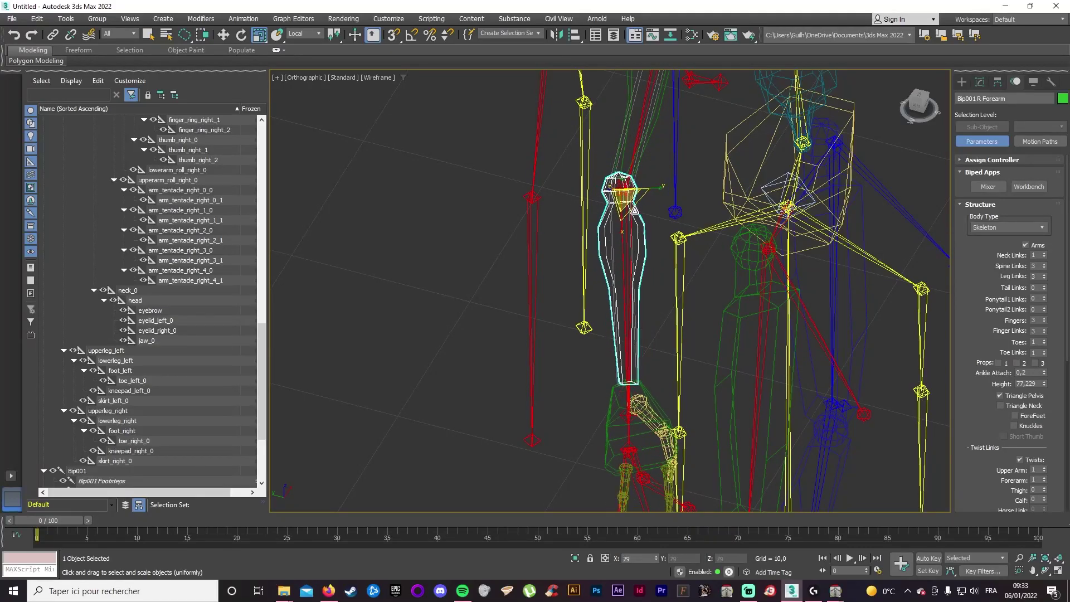
{"action": "key", "text": "e"}
{"action": "middle_click_drag", "start_coordinate": [641, 251], "coordinate": [602, 239], "text": "alt"}
{"action": "middle_click_drag", "start_coordinate": [669, 289], "coordinate": [580, 301], "text": "alt"}
- Rotate and scale the biped's right hand to match the imported hand bone
{"action": "scroll", "coordinate": [561, 319], "scroll_direction": "up", "scroll_amount": 5}
{"action": "key", "text": "q"}
{"action": "left_click", "coordinate": [561, 318]}
{"action": "key", "text": "e"}
{"action": "scroll", "coordinate": [669, 279], "scroll_direction": "down", "scroll_amount": 5}
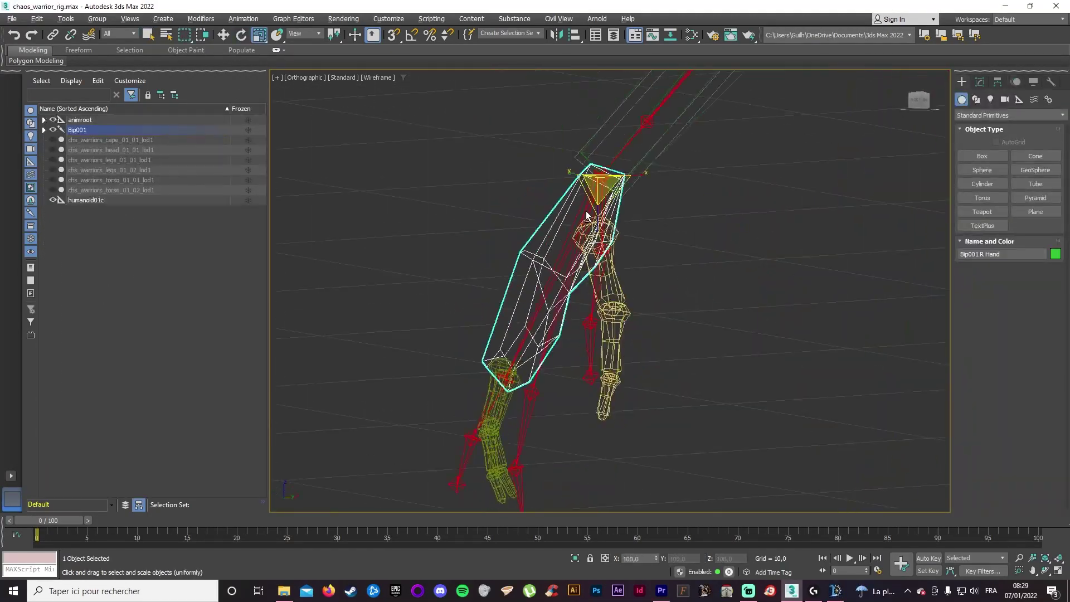
{"action": "scroll", "coordinate": [619, 223], "scroll_direction": "up", "scroll_amount": 5}
{"action": "left_click", "coordinate": [610, 217]}
{"action": "left_click_drag", "start_coordinate": [619, 196], "coordinate": [625, 202]}
{"action": "middle_click_drag", "start_coordinate": [625, 202], "coordinate": [683, 191], "text": "alt"}
{"action": "left_click_drag", "start_coordinate": [618, 214], "coordinate": [626, 234]}
{"action": "middle_click_drag", "start_coordinate": [626, 234], "coordinate": [741, 356], "text": "alt"}
- Move, rotate and scale the biped's right thumb links onto the imported thumb bones
{"action": "scroll", "coordinate": [680, 286], "scroll_direction": "up", "scroll_amount": 3}
{"action": "key", "text": "r"}
{"action": "left_click_drag", "start_coordinate": [641, 167], "coordinate": [633, 201]}
{"action": "middle_click_drag", "start_coordinate": [633, 201], "coordinate": [669, 184], "text": "alt"}
{"action": "key", "text": "w"}
{"action": "middle_click_drag", "start_coordinate": [650, 124], "coordinate": [657, 156], "text": "alt"}
{"action": "left_click_drag", "start_coordinate": [633, 111], "coordinate": [626, 109]}
{"action": "middle_click_drag", "start_coordinate": [626, 109], "coordinate": [640, 134], "text": "alt"}
{"action": "key", "text": "e"}
{"action": "left_click_drag", "start_coordinate": [641, 134], "coordinate": [633, 146]}
{"action": "scroll", "coordinate": [669, 223], "scroll_direction": "up", "scroll_amount": 4}
{"action": "key", "text": "r"}
{"action": "middle_click_drag", "start_coordinate": [778, 89], "coordinate": [716, 275], "text": "alt"}
{"action": "scroll", "coordinate": [669, 251], "scroll_direction": "down", "scroll_amount": 10}
- Position and rotate the base of the biped's first right finger on the imported finger bone
{"action": "left_click", "coordinate": [632, 250]}
{"action": "scroll", "coordinate": [623, 211], "scroll_direction": "up", "scroll_amount": 10}
{"action": "left_click", "coordinate": [632, 328]}
{"action": "key", "text": "w"}
{"action": "middle_click_drag", "start_coordinate": [633, 327], "coordinate": [600, 351], "text": "alt"}
{"action": "key", "text": "e"}
{"action": "left_click", "coordinate": [657, 396]}
{"action": "middle_click_drag", "start_coordinate": [691, 418], "coordinate": [632, 147], "text": "alt"}
{"action": "scroll", "coordinate": [632, 148], "scroll_direction": "up", "scroll_amount": 3}
{"action": "scroll", "coordinate": [632, 147], "scroll_direction": "down", "scroll_amount": 5}
{"action": "key", "text": "w"}
{"action": "middle_click_drag", "start_coordinate": [604, 343], "coordinate": [674, 314], "text": "alt"}
- Rotate the outer links of the biped's first right finger to follow the imported finger bones
{"action": "left_click", "coordinate": [568, 223]}
{"action": "key", "text": "e"}
{"action": "key", "text": "w"}
{"action": "left_click", "coordinate": [562, 345]}
{"action": "scroll", "coordinate": [604, 273], "scroll_direction": "up", "scroll_amount": 5}
{"action": "key", "text": "e"}
{"action": "middle_click_drag", "start_coordinate": [604, 273], "coordinate": [574, 278], "text": "alt"}
{"action": "key", "text": "w"}
{"action": "key", "text": "e"}
{"action": "scroll", "coordinate": [579, 244], "scroll_direction": "down", "scroll_amount": 2}
- Scale and rotate the links of the biped's last right finger to match the imported finger bones
{"action": "left_click", "coordinate": [576, 357]}
{"action": "key", "text": "r"}
{"action": "middle_click_drag", "start_coordinate": [576, 356], "coordinate": [529, 145], "text": "alt"}
{"action": "left_click", "coordinate": [548, 222]}
{"action": "key", "text": "e"}
{"action": "key", "text": "r"}
{"action": "key", "text": "e"}
{"action": "left_click", "coordinate": [542, 465]}
{"action": "scroll", "coordinate": [603, 298], "scroll_direction": "down", "scroll_amount": 10}
{"action": "key", "text": "q"}
{"action": "key", "text": "q"}
{"action": "scroll", "coordinate": [603, 298], "scroll_direction": "up", "scroll_amount": 3}
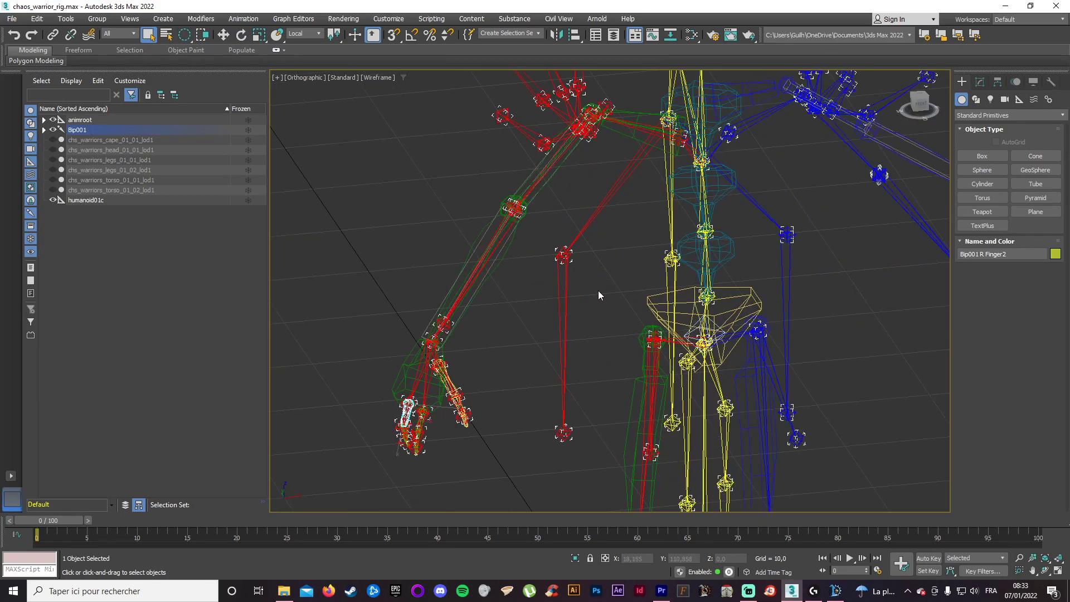
- Copy the posture of the biped's whole right arm into a new collection and paste it onto the opposite arm
{"action": "scroll", "coordinate": [563, 273], "scroll_direction": "down", "scroll_amount": 9}
{"action": "scroll", "coordinate": [565, 245], "scroll_direction": "up", "scroll_amount": 6}
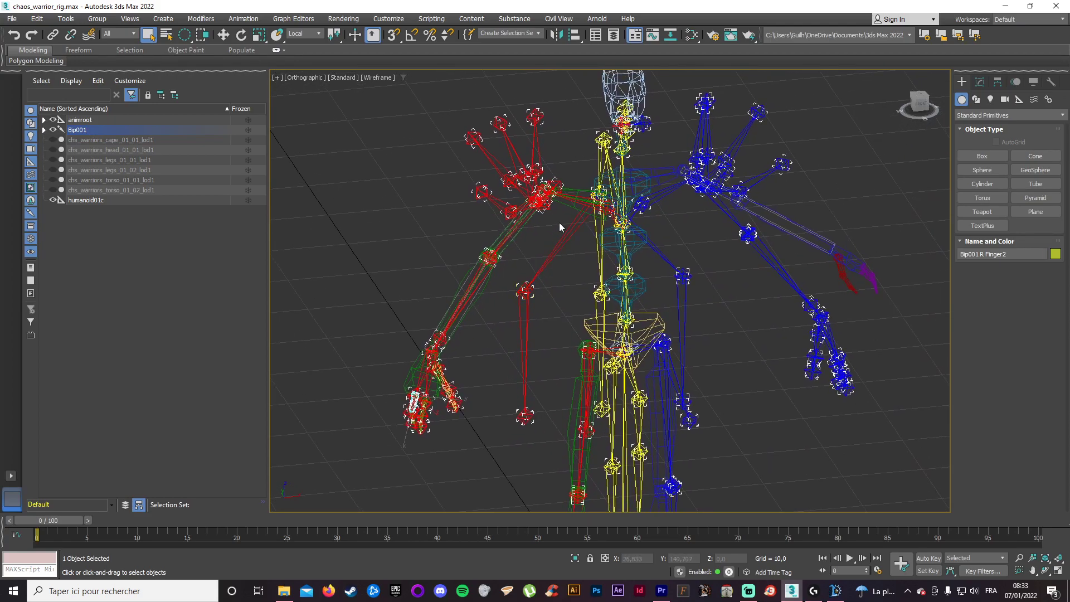
{"action": "double_click", "coordinate": [574, 210]}
{"action": "middle_click_drag", "start_coordinate": [600, 237], "coordinate": [579, 245], "text": "alt"}
{"action": "middle_click_drag", "start_coordinate": [579, 246], "coordinate": [577, 177]}
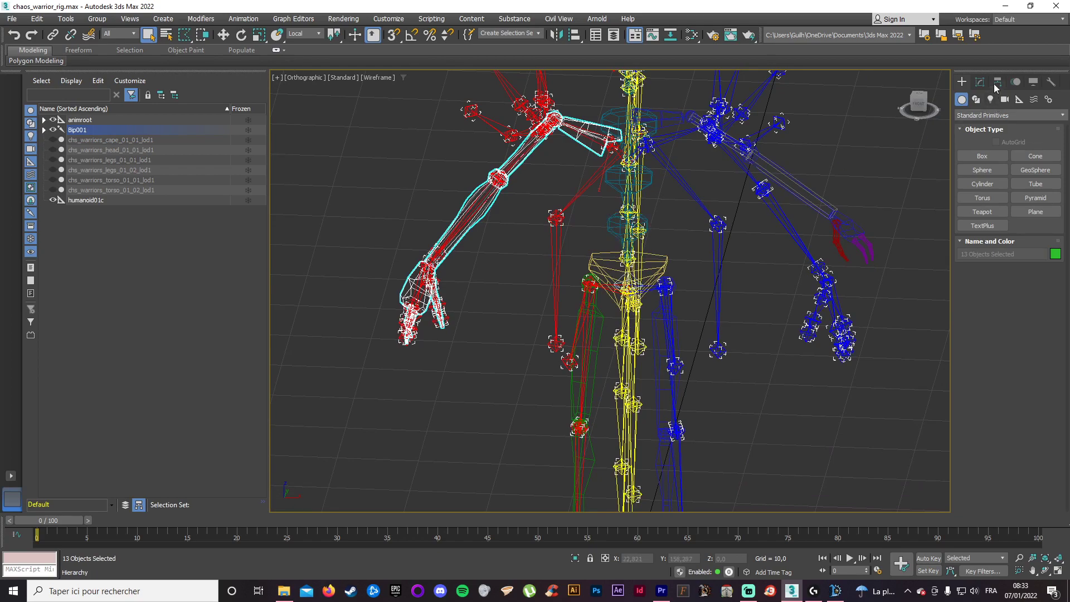
{"action": "left_click", "coordinate": [1013, 83]}
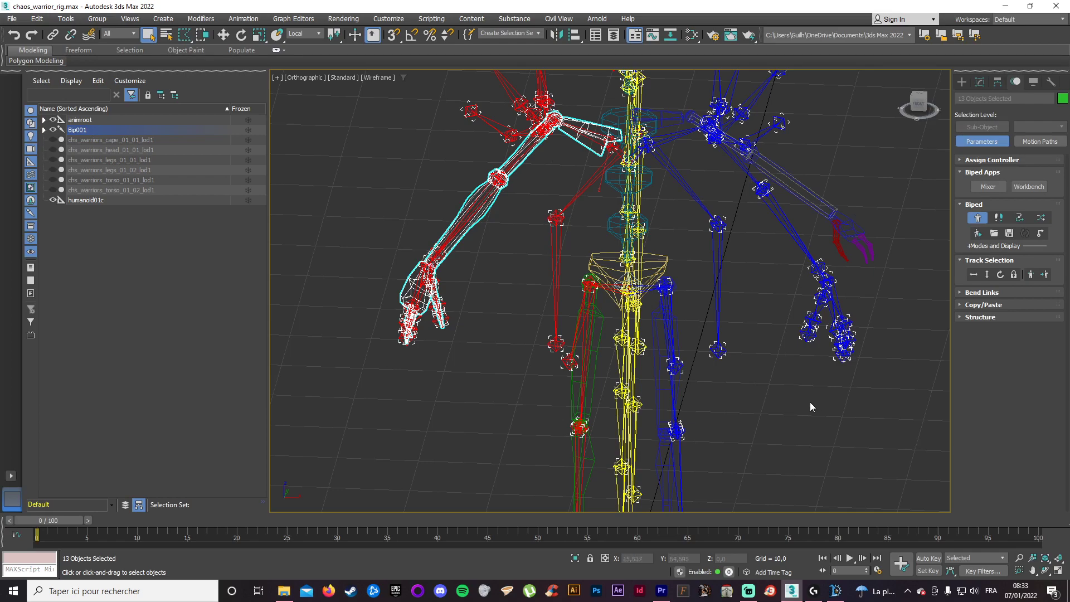
{"action": "left_click", "coordinate": [991, 304]}
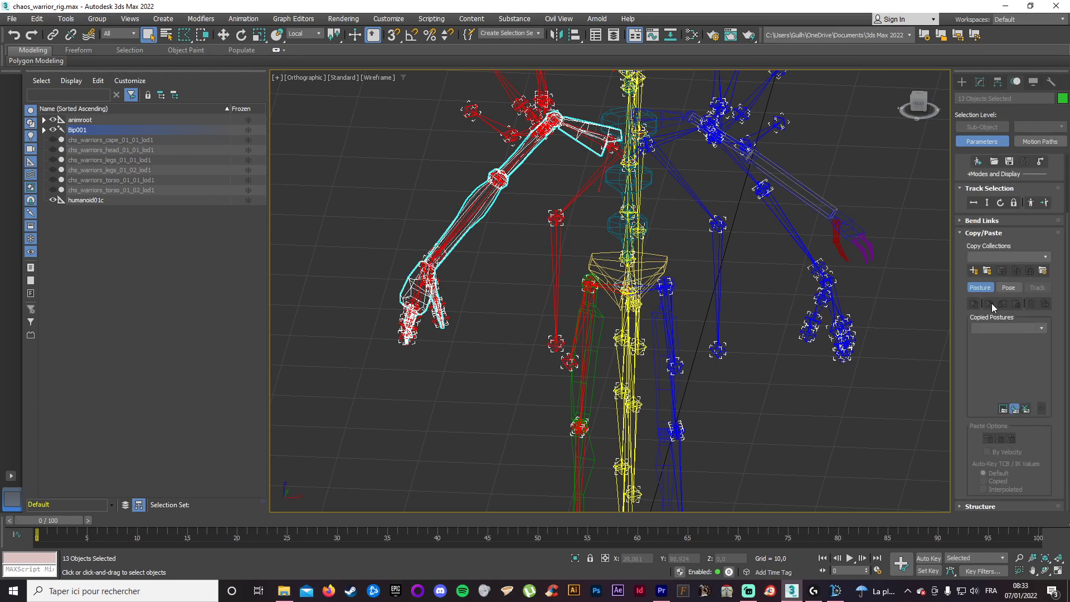
{"action": "left_click", "coordinate": [974, 272]}
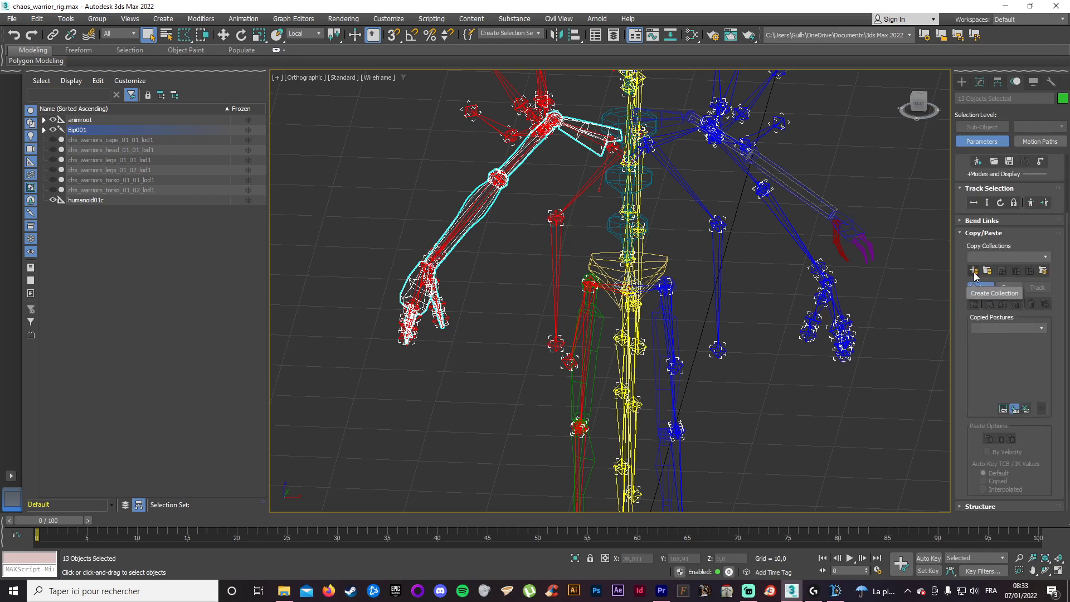
{"action": "left_click", "coordinate": [973, 304]}
{"action": "left_click", "coordinate": [1004, 306]}
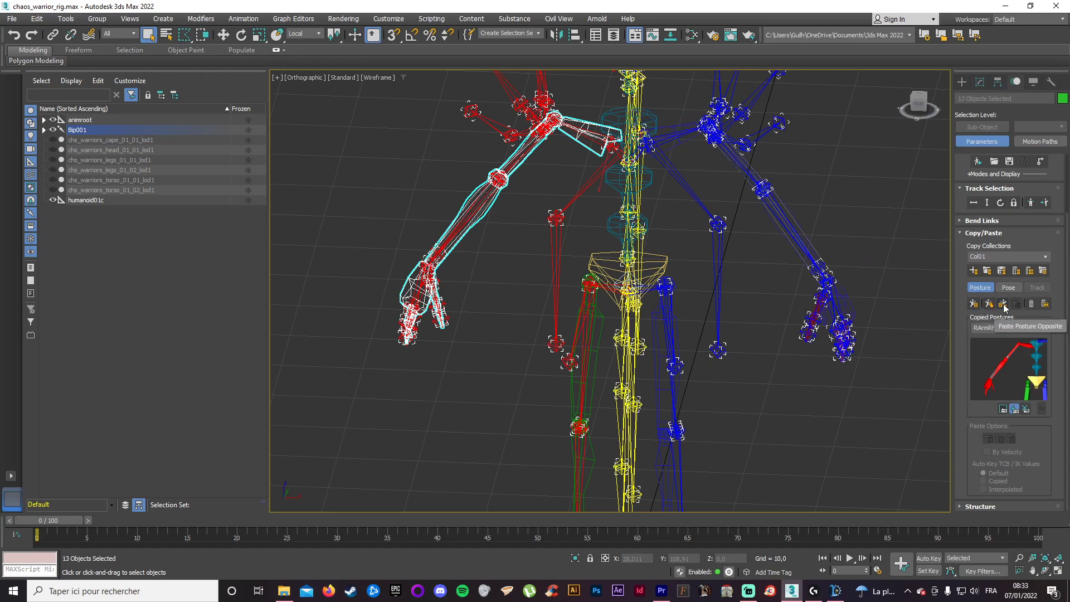
{"action": "middle_click_drag", "start_coordinate": [665, 334], "coordinate": [657, 331], "text": "alt"}
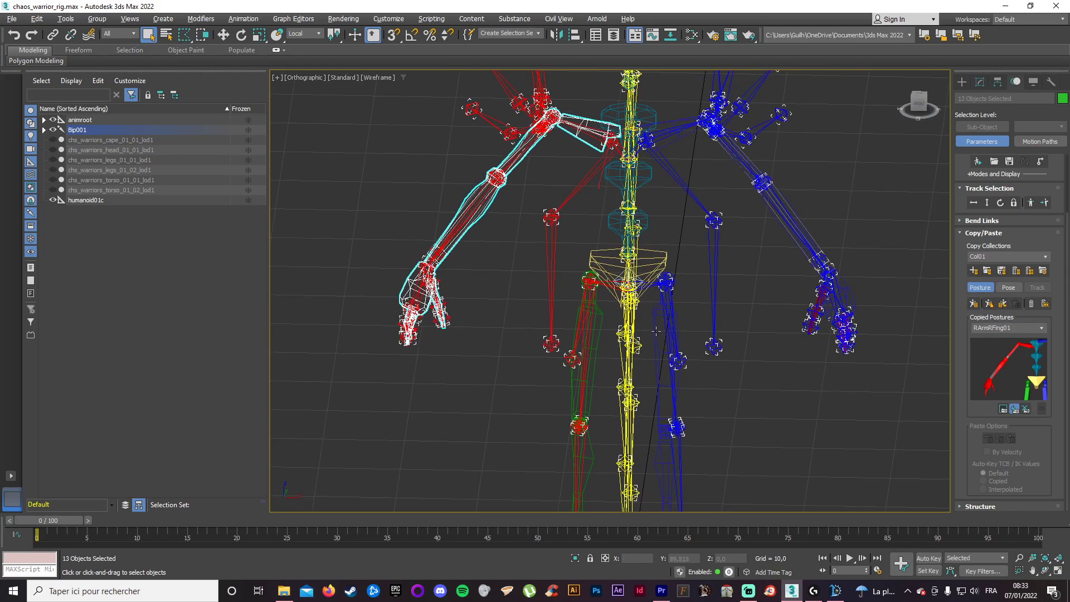
- Copy the posture of the biped's whole right leg and paste it onto the opposite leg
{"action": "double_click", "coordinate": [601, 322]}
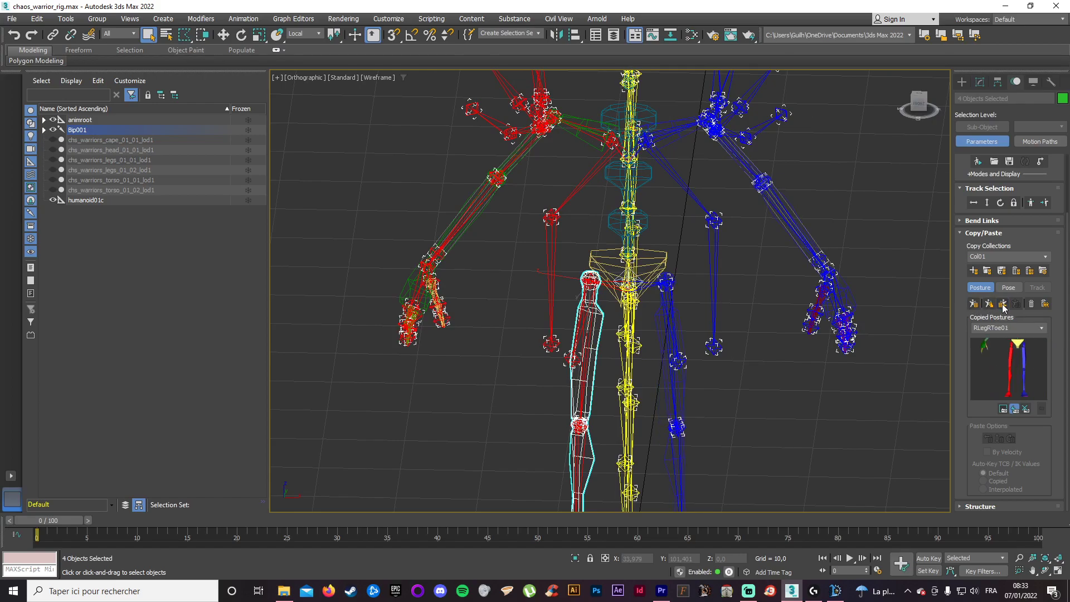
{"action": "middle_click_drag", "start_coordinate": [769, 333], "coordinate": [773, 399]}
{"action": "middle_click_drag", "start_coordinate": [772, 399], "coordinate": [753, 414], "text": "alt"}
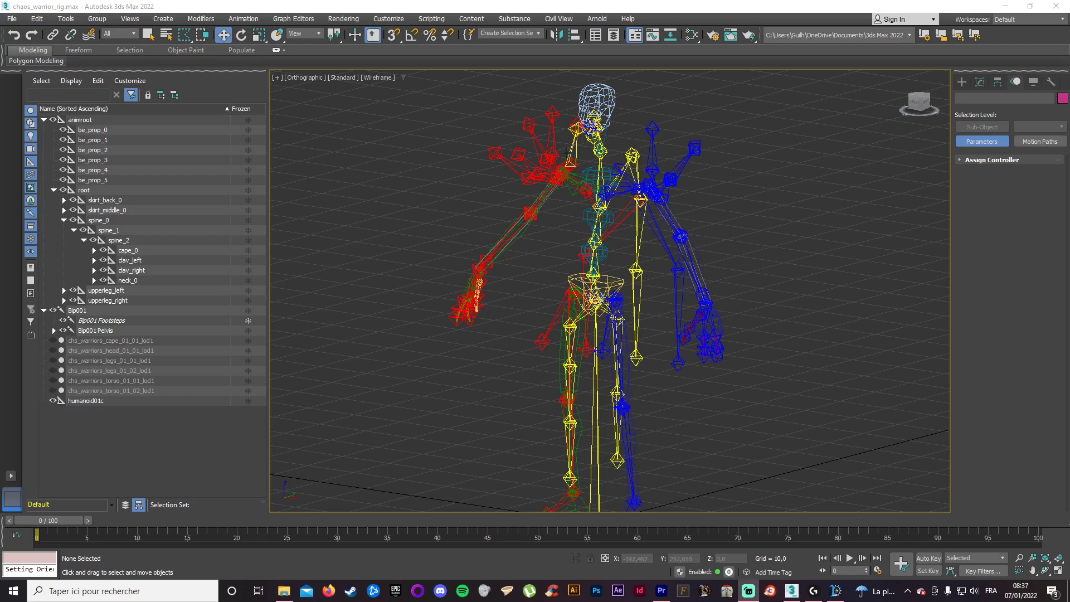
- Examine the imported cape bones, including cape_0, cape_middle_1 and cape_right_1, from several angles
{"action": "scroll", "coordinate": [564, 161], "scroll_direction": "up", "scroll_amount": 5}
{"action": "left_click", "coordinate": [536, 159]}
{"action": "middle_click_drag", "start_coordinate": [674, 227], "coordinate": [653, 243], "text": "alt"}
{"action": "scroll", "coordinate": [683, 239], "scroll_direction": "down", "scroll_amount": 3}
{"action": "scroll", "coordinate": [663, 222], "scroll_direction": "up", "scroll_amount": 3}
{"action": "left_click", "coordinate": [650, 216]}
{"action": "scroll", "coordinate": [688, 264], "scroll_direction": "down", "scroll_amount": 5}
{"action": "middle_click_drag", "start_coordinate": [731, 303], "coordinate": [719, 250]}
{"action": "mouse_move", "coordinate": [719, 250]}
{"action": "middle_mouse_down", "text": "alt"}
{"action": "mouse_move", "coordinate": [695, 273]}
{"action": "mouse_move", "coordinate": [731, 262]}
{"action": "middle_mouse_up", "text": "alt"}
{"action": "scroll", "coordinate": [711, 267], "scroll_direction": "up", "scroll_amount": 5}
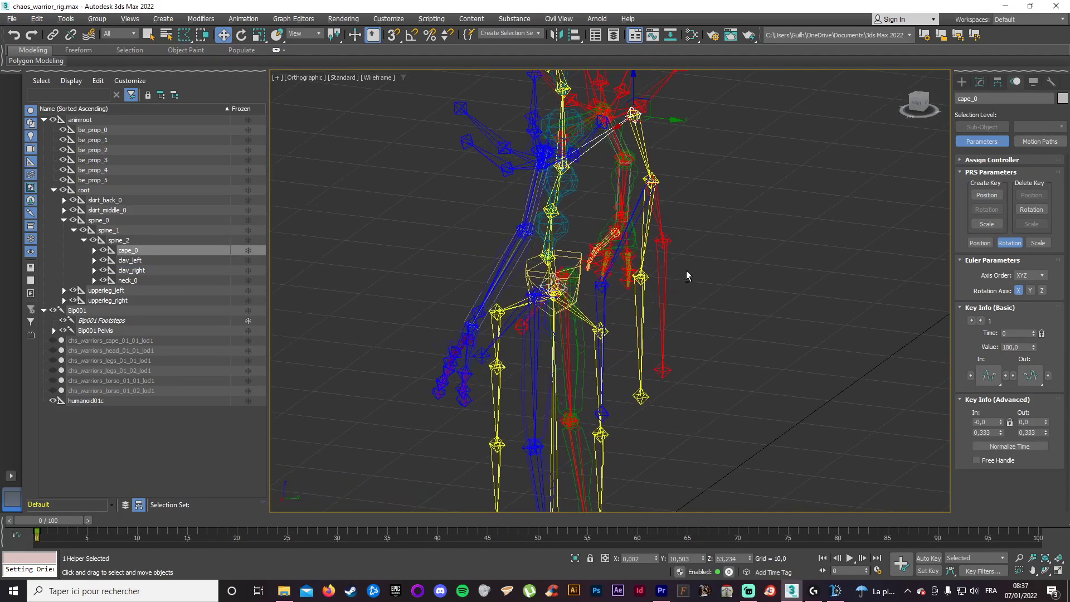
{"action": "left_click", "coordinate": [631, 270]}
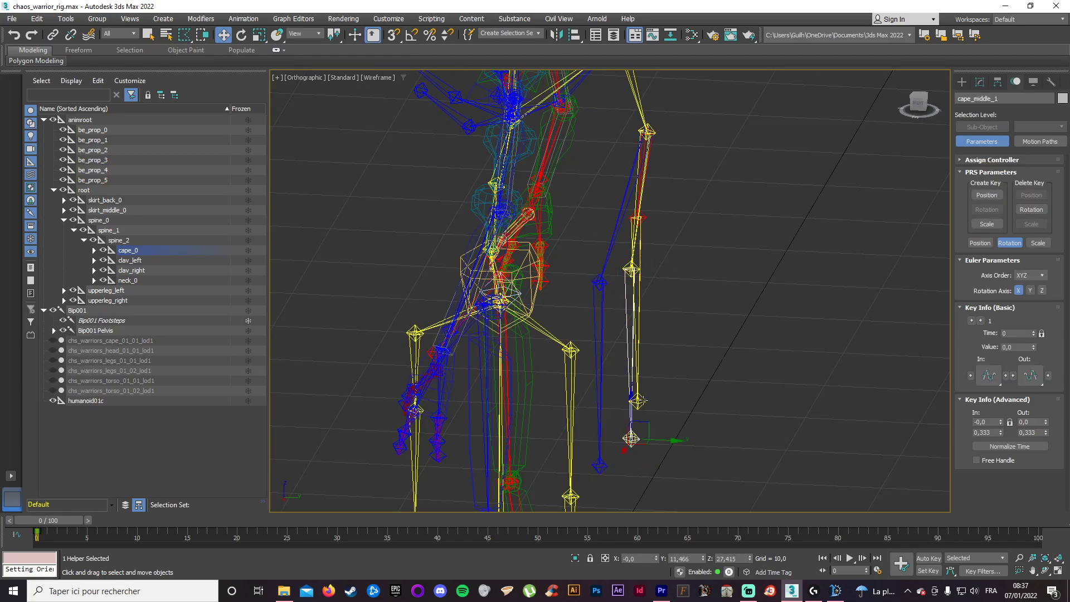
{"action": "middle_click_drag", "start_coordinate": [659, 350], "coordinate": [666, 234], "text": "alt"}
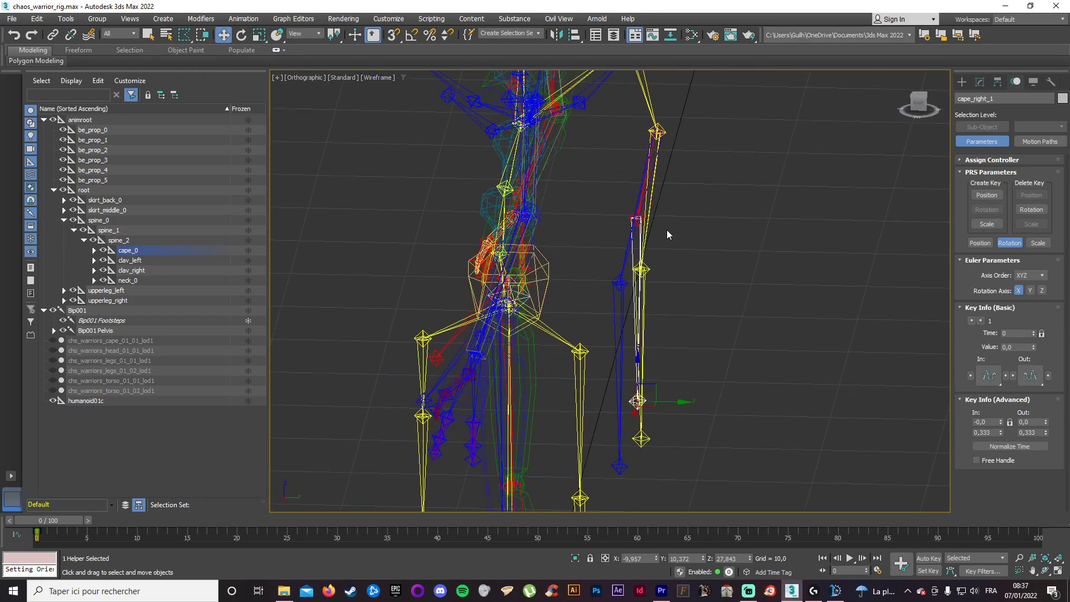
{"action": "middle_click_drag", "start_coordinate": [654, 308], "coordinate": [732, 288], "text": "alt"}
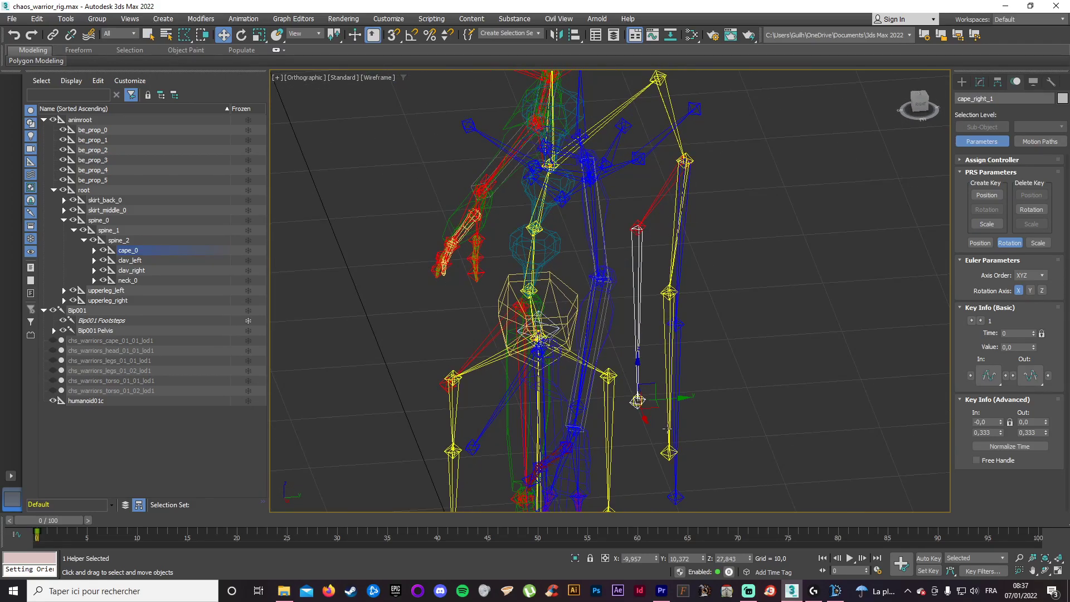
{"action": "middle_click_drag", "start_coordinate": [655, 316], "coordinate": [712, 319], "text": "alt"}
{"action": "scroll", "coordinate": [672, 291], "scroll_direction": "up", "scroll_amount": 3}
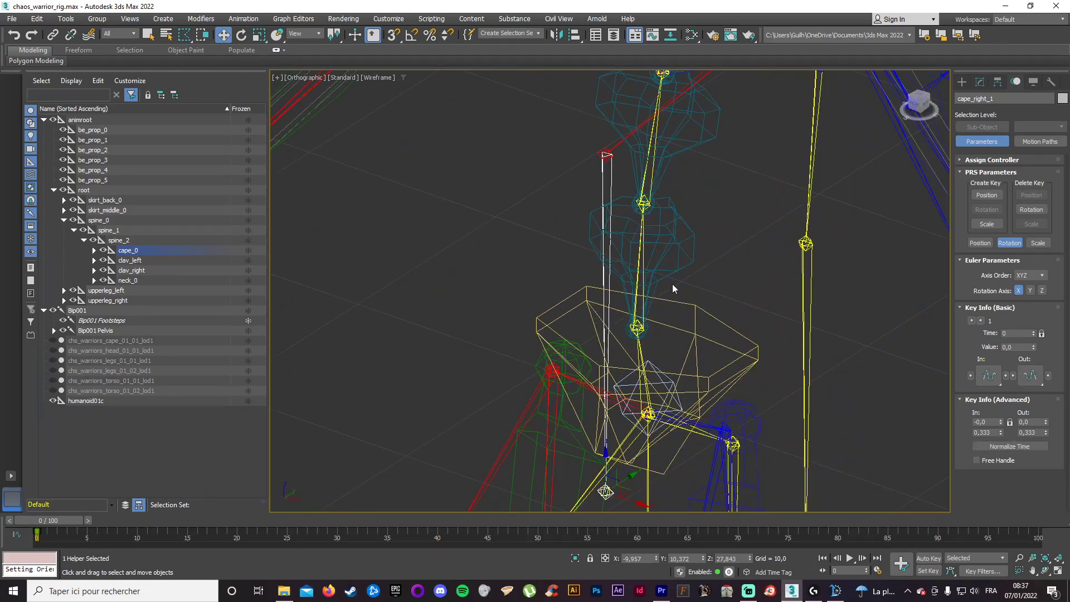
- Compare the base of the biped's lowest spine link with the imported spine_0 bone above the pelvis
{"action": "left_click", "coordinate": [669, 323]}
{"action": "scroll", "coordinate": [658, 313], "scroll_direction": "up", "scroll_amount": 6}
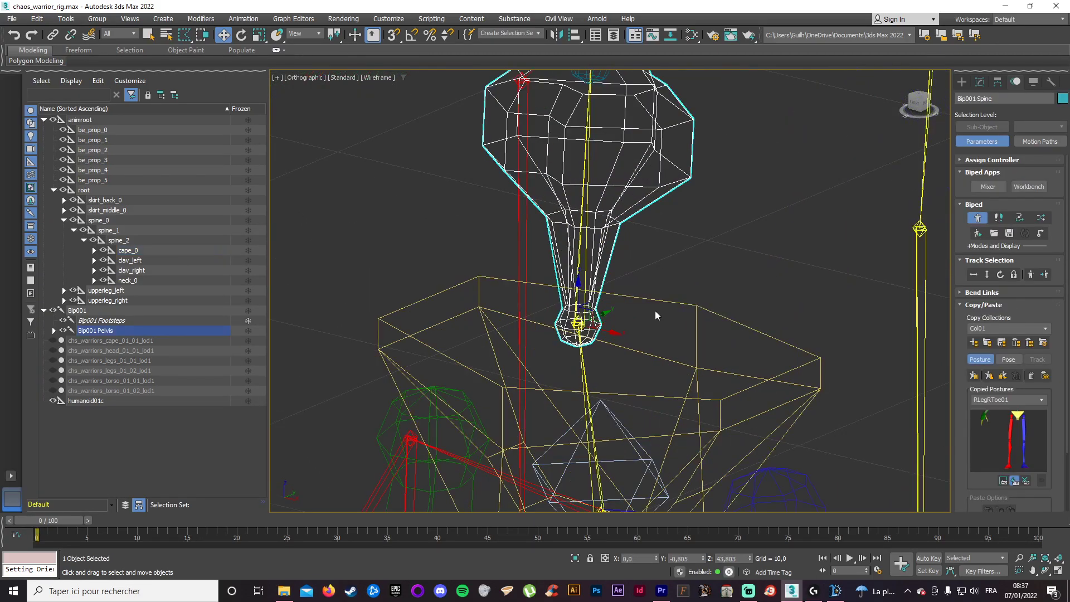
{"action": "left_click", "coordinate": [564, 355]}
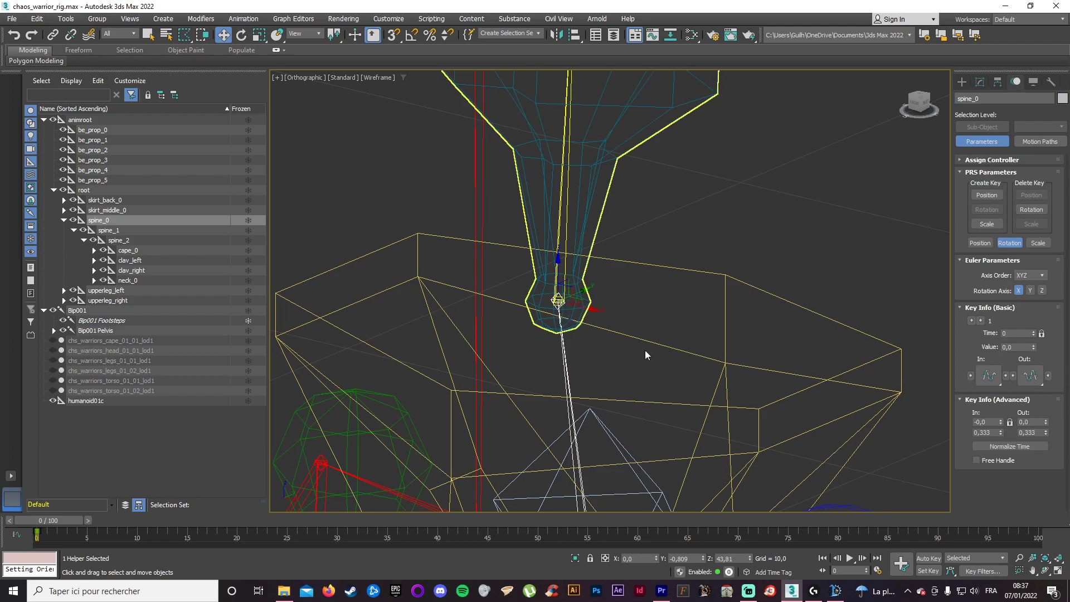
- Add an orientation constraint from spine_0 to Bip001 Spine, keeping the initial offset
{"action": "scroll", "coordinate": [645, 314], "scroll_direction": "down", "scroll_amount": 3}
{"action": "middle_click_drag", "start_coordinate": [621, 324], "coordinate": [603, 301]}
{"action": "scroll", "coordinate": [593, 323], "scroll_direction": "up", "scroll_amount": 2}
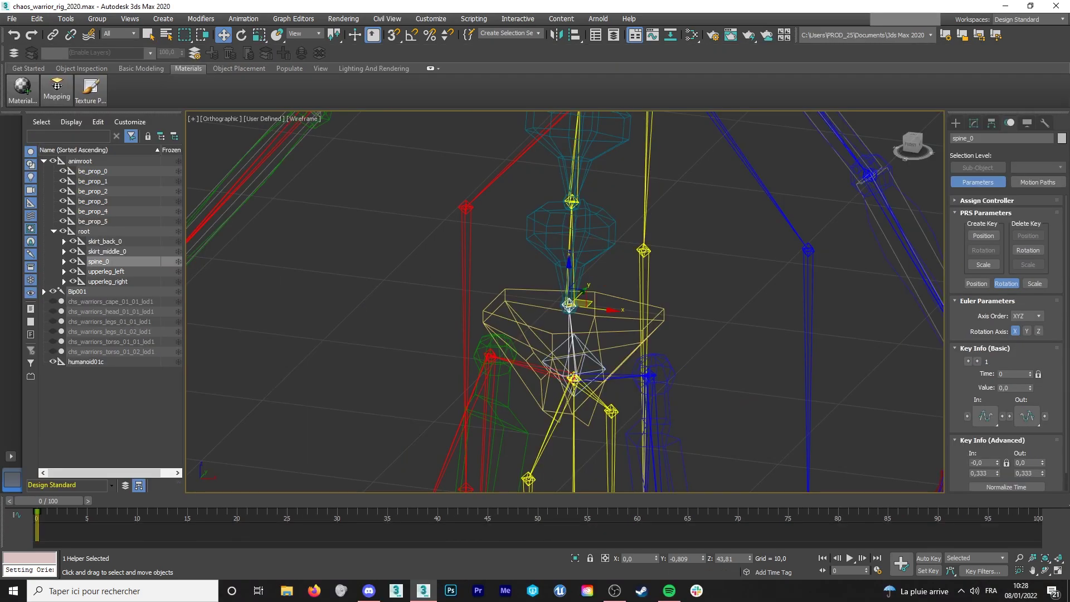
{"action": "left_click", "coordinate": [243, 18]}
{"action": "mouse_move", "coordinate": [262, 81]}
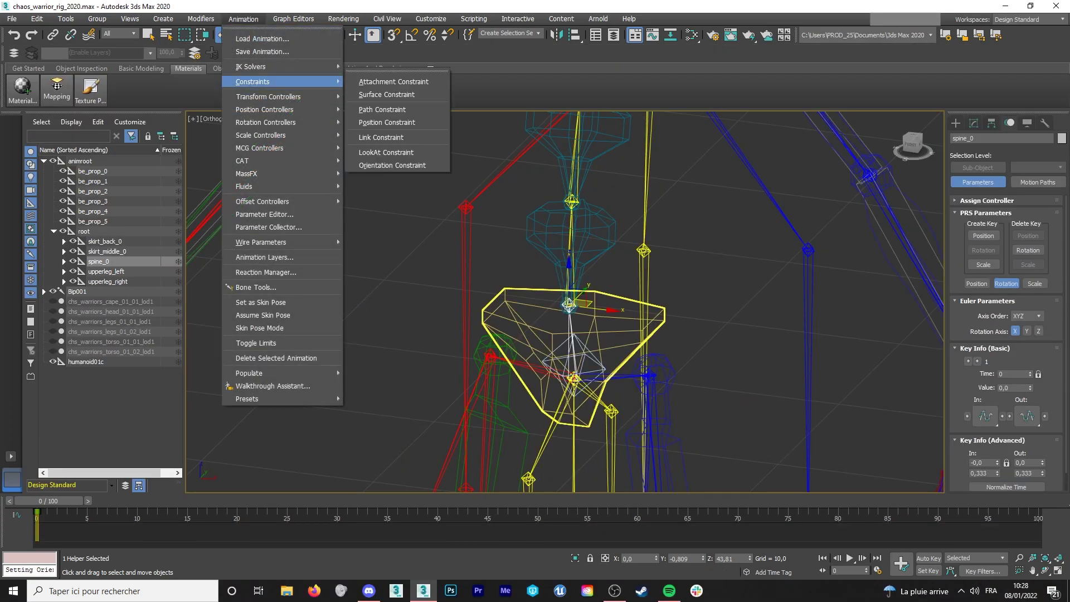
{"action": "left_click", "coordinate": [392, 165]}
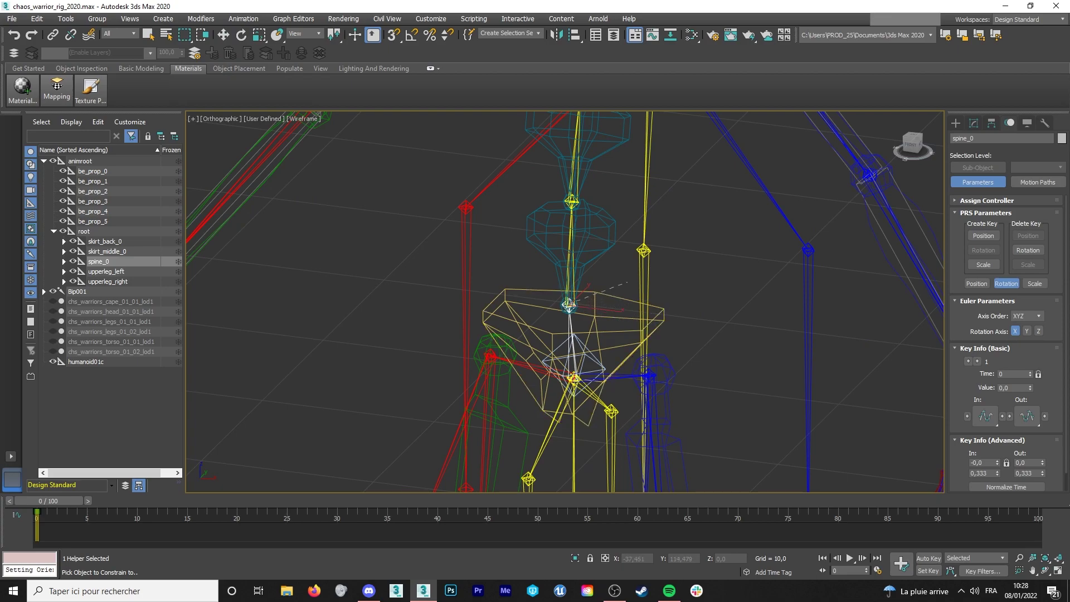
{"action": "left_click", "coordinate": [594, 263]}
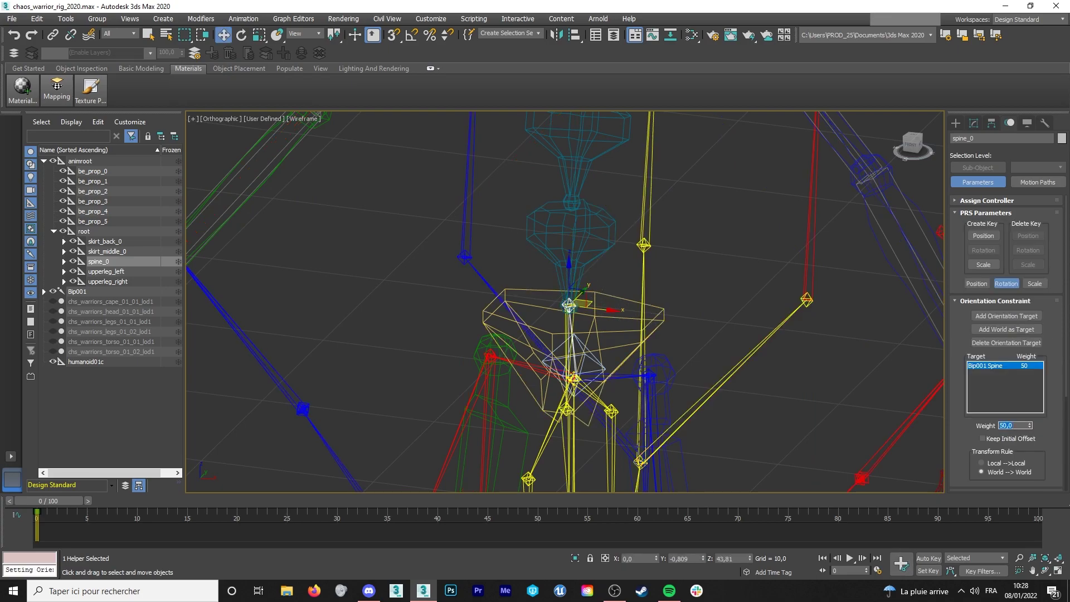
{"action": "left_click", "coordinate": [983, 438]}
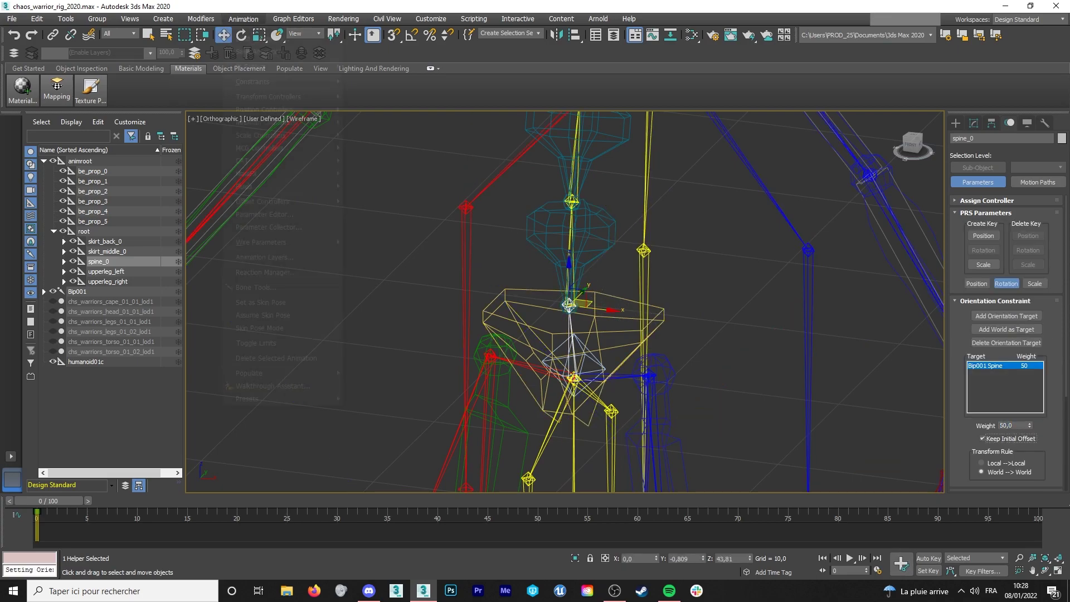
- Add a position constraint from spine_0 to Bip001 Spine with the initial offset kept
{"action": "left_click", "coordinate": [243, 18]}
{"action": "mouse_move", "coordinate": [252, 81]}
{"action": "left_click", "coordinate": [387, 122]}
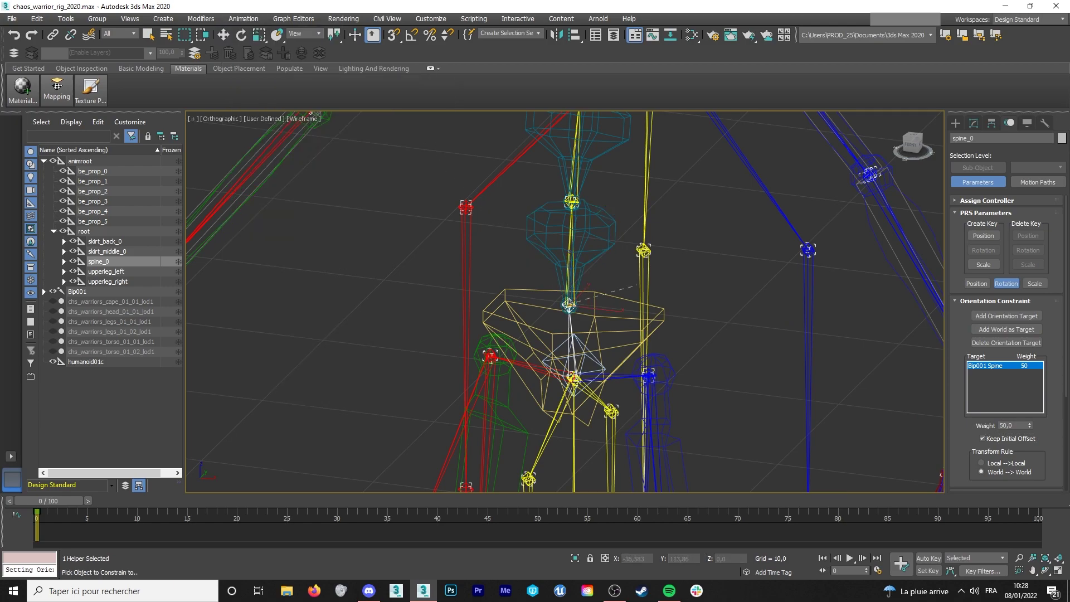
{"action": "left_click", "coordinate": [592, 262]}
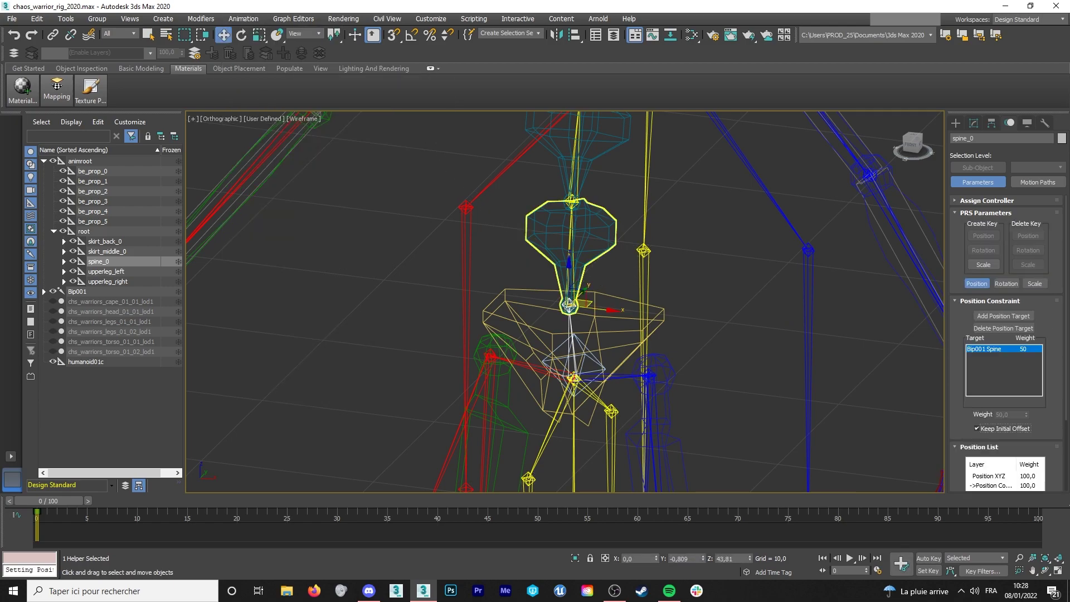
- Constrain the orientation of spine_1 to Bip001 Spine1, keeping the initial offset
{"action": "middle_click_drag", "start_coordinate": [635, 190], "coordinate": [616, 273]}
{"action": "scroll", "coordinate": [618, 298], "scroll_direction": "up", "scroll_amount": 4}
{"action": "middle_click_drag", "start_coordinate": [535, 348], "coordinate": [535, 334]}
{"action": "key", "text": "q"}
{"action": "left_click", "coordinate": [540, 263]}
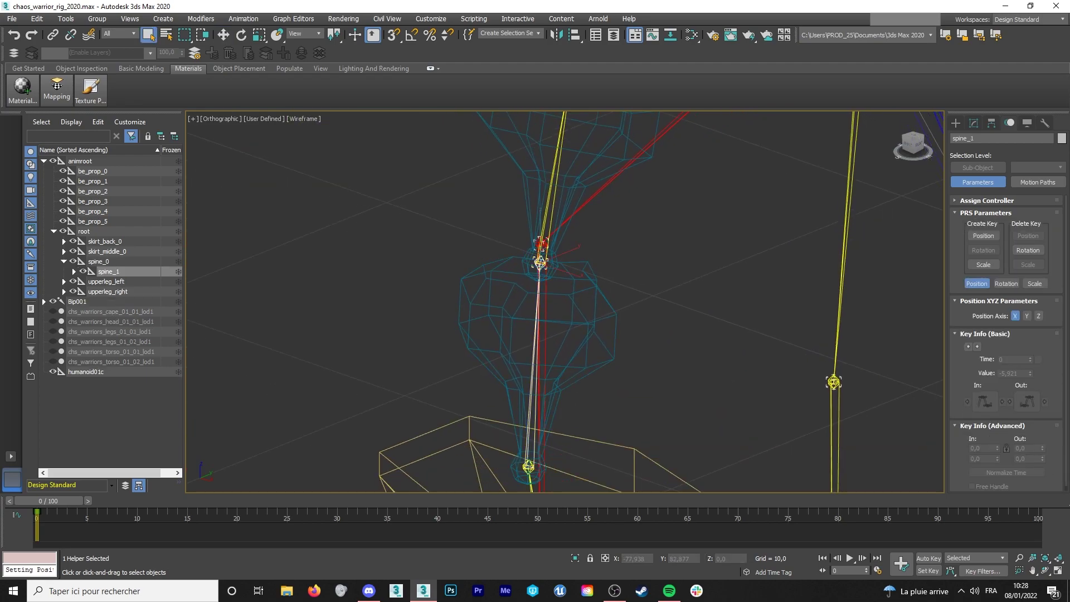
{"action": "key", "text": "e"}
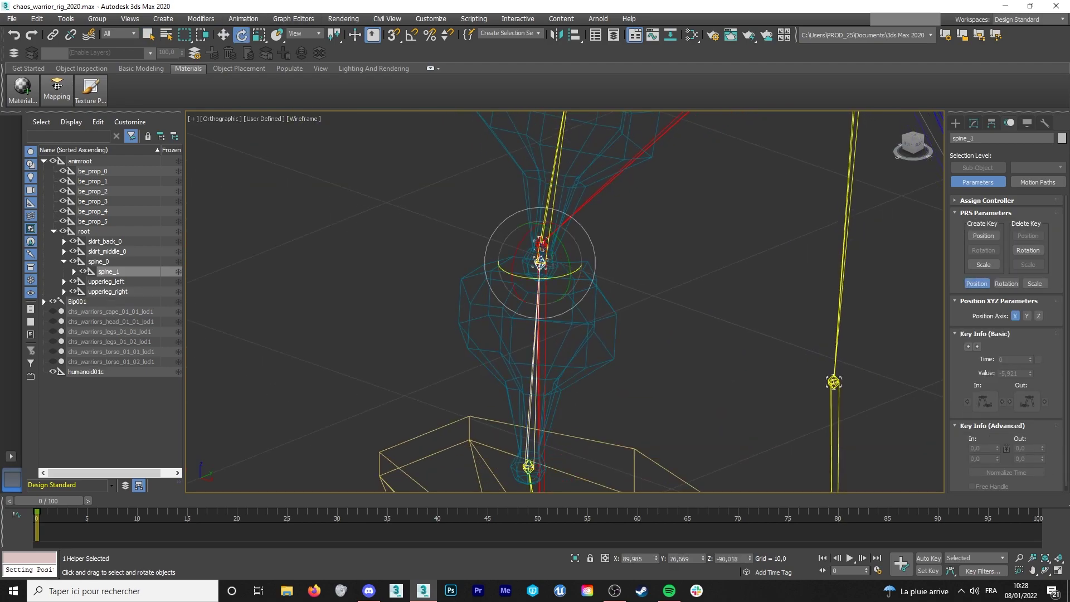
{"action": "left_click", "coordinate": [243, 19]}
{"action": "mouse_move", "coordinate": [262, 82]}
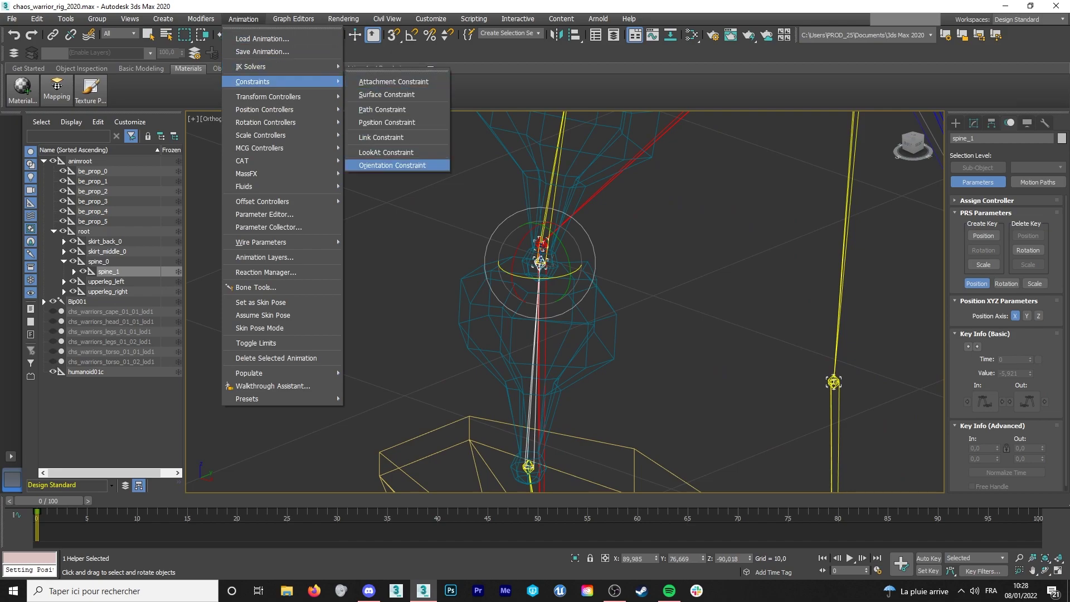
{"action": "left_click", "coordinate": [392, 165]}
{"action": "left_click", "coordinate": [834, 382]}
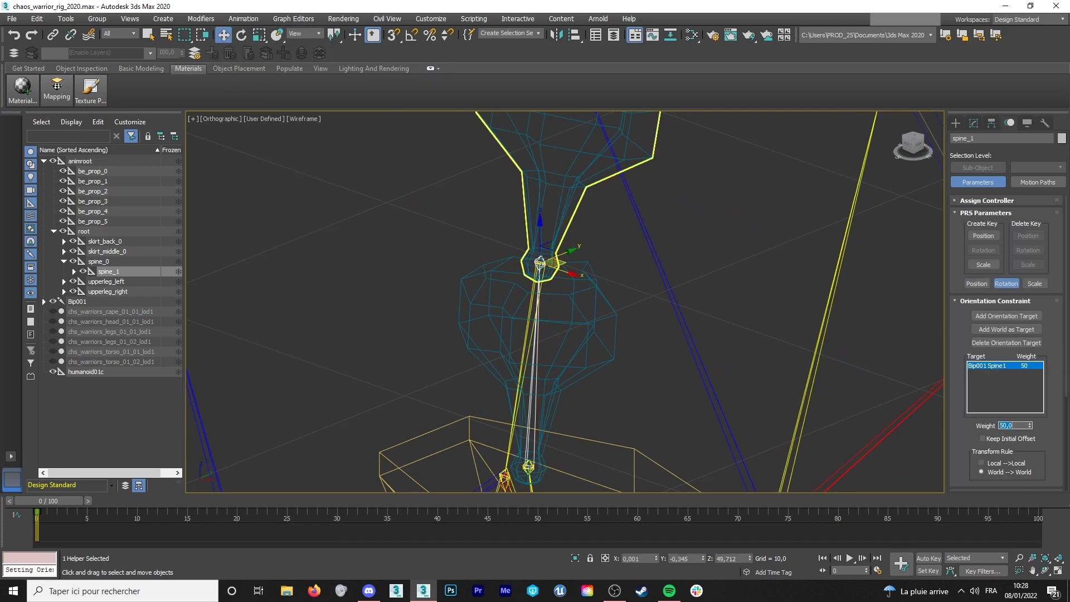
{"action": "left_click", "coordinate": [982, 438]}
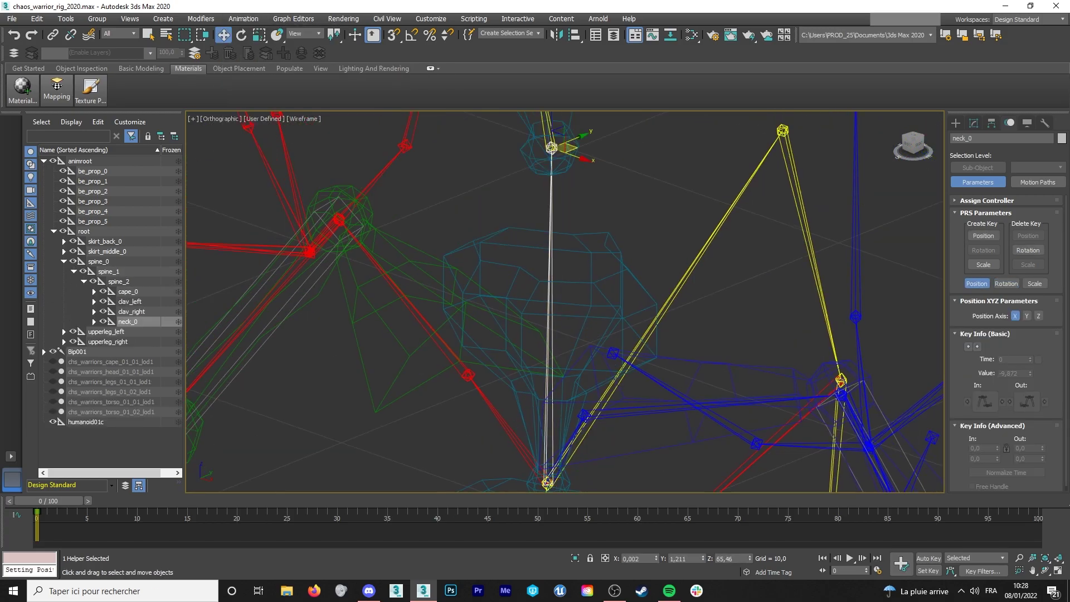
- Unfreeze the biped's right upper-arm twist link, Bip001 RUpArmTwist
{"action": "left_click", "coordinate": [243, 18]}
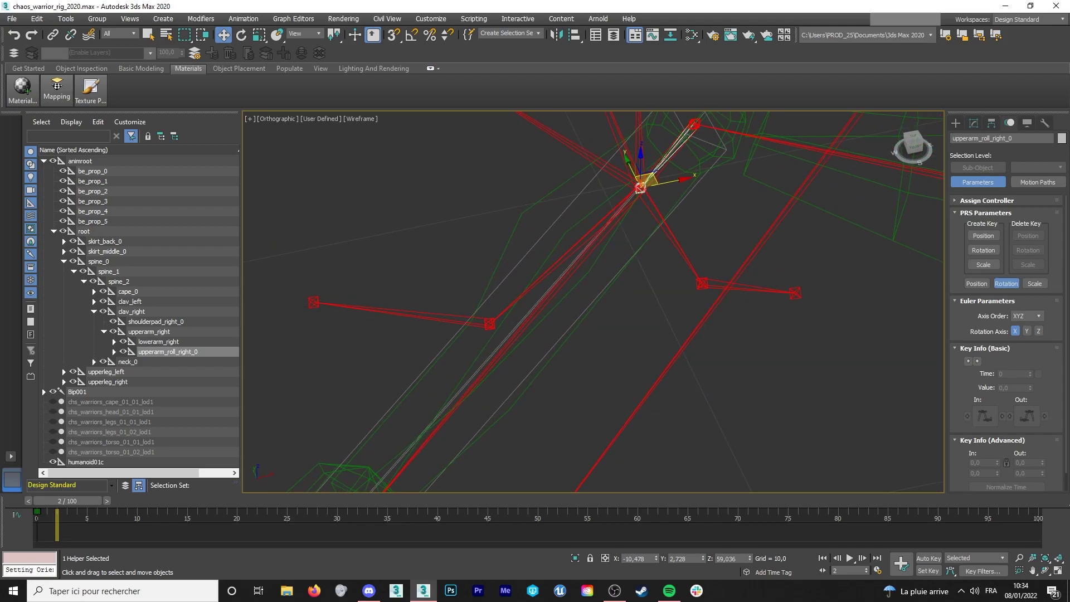
{"action": "left_click", "coordinate": [589, 271]}
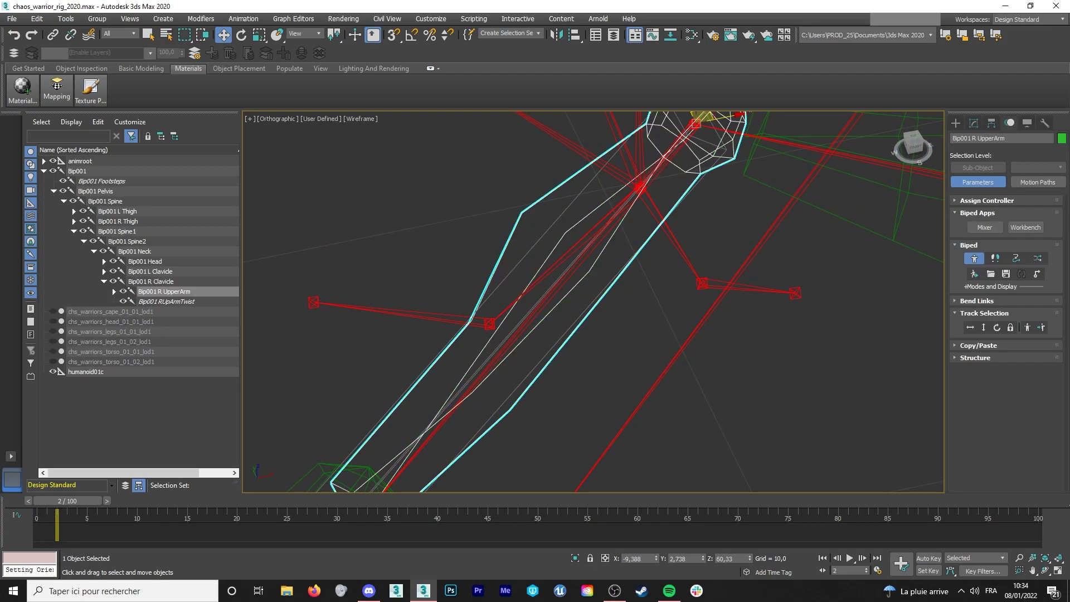
{"action": "left_click", "coordinate": [166, 301]}
{"action": "left_click_drag", "start_coordinate": [241, 304], "coordinate": [321, 304]}
{"action": "left_click", "coordinate": [301, 301]}
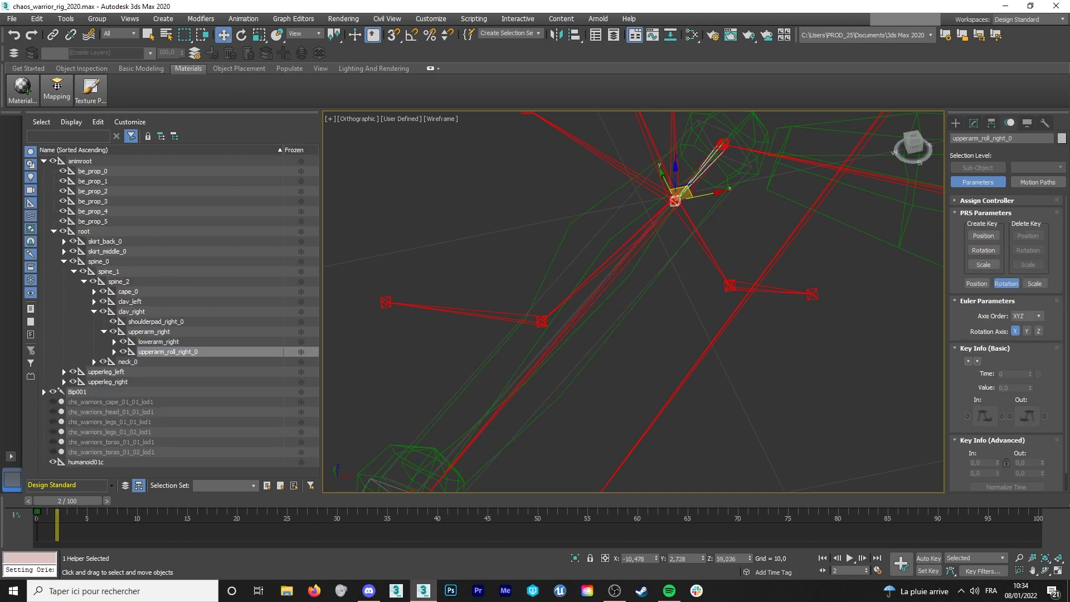
- Constrain the orientation of upperarm_roll_right_0 to Bip001 RUpArmTwist, keeping the initial offset
{"action": "left_click", "coordinate": [243, 19]}
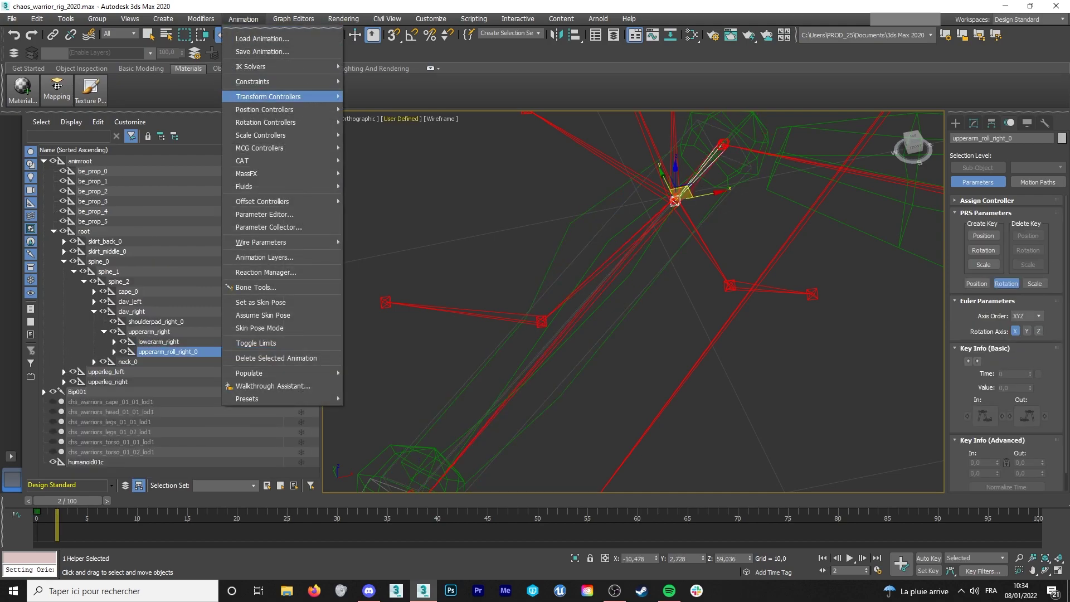
{"action": "mouse_move", "coordinate": [268, 82]}
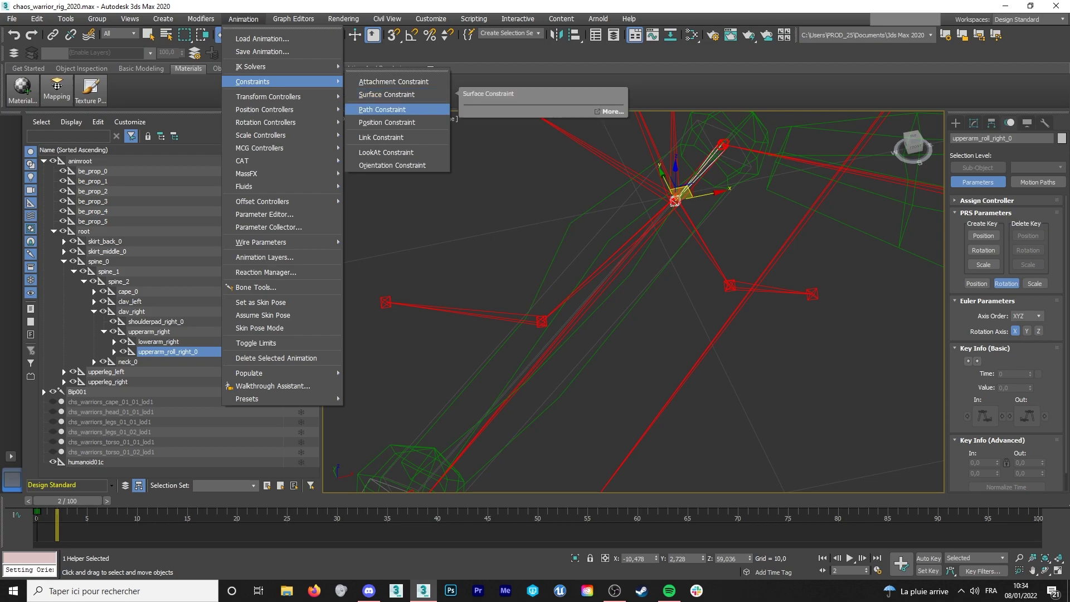
{"action": "left_click", "coordinate": [393, 165]}
{"action": "left_click", "coordinate": [605, 330]}
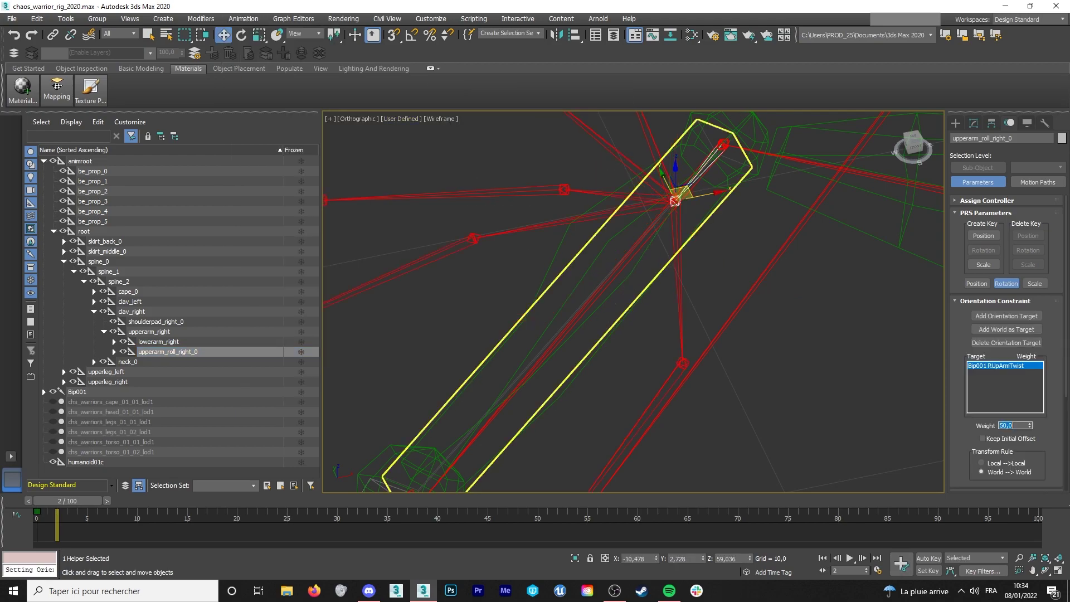
{"action": "left_click", "coordinate": [983, 438]}
- Constrain the orientation of lowerarm_roll_right_0 to Bip001 R ForeTwist, keeping the initial offset
{"action": "scroll", "coordinate": [629, 380], "scroll_direction": "down", "scroll_amount": 5}
{"action": "middle_click_drag", "start_coordinate": [629, 380], "coordinate": [659, 237]}
{"action": "middle_click_drag", "start_coordinate": [659, 237], "coordinate": [650, 215], "text": "alt"}
{"action": "middle_click_drag", "start_coordinate": [565, 345], "coordinate": [607, 280]}
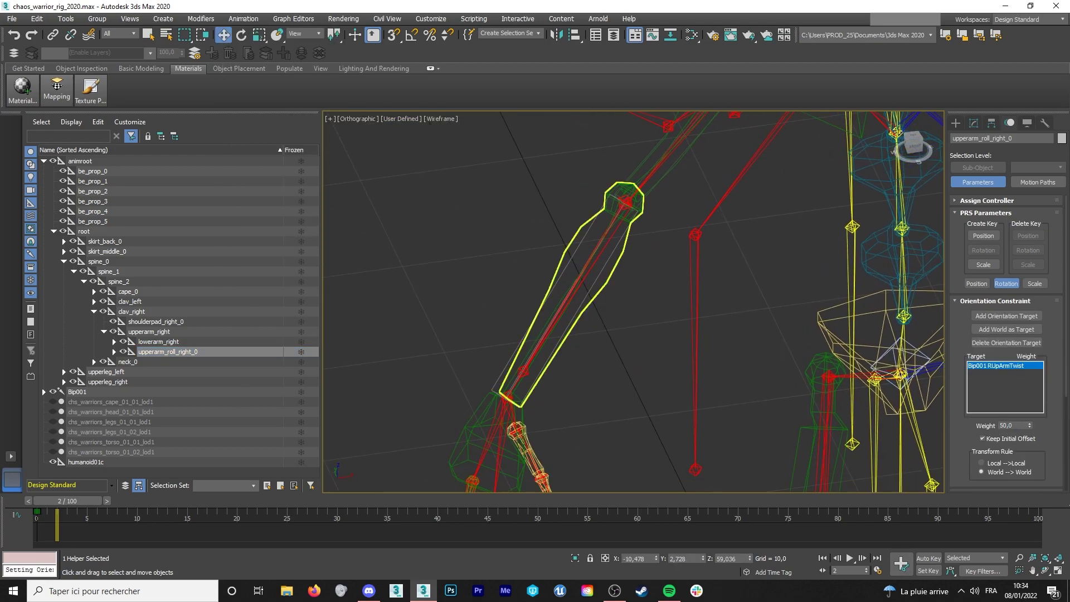
{"action": "scroll", "coordinate": [607, 280], "scroll_direction": "up", "scroll_amount": 3}
{"action": "left_click", "coordinate": [606, 281]}
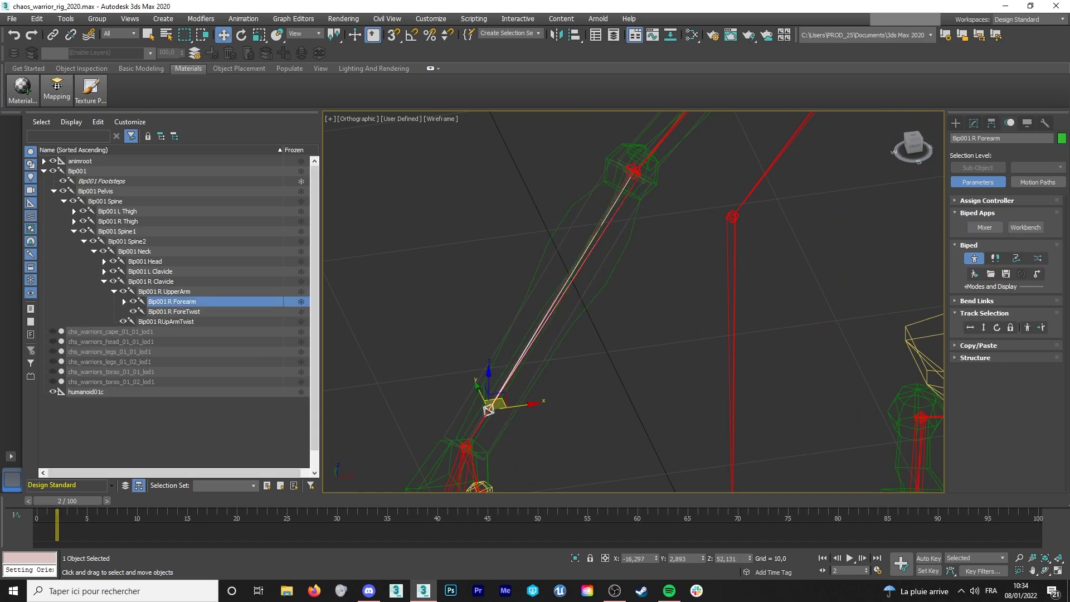
{"action": "left_click", "coordinate": [488, 410]}
{"action": "left_click", "coordinate": [242, 19]}
{"action": "mouse_move", "coordinate": [254, 82]}
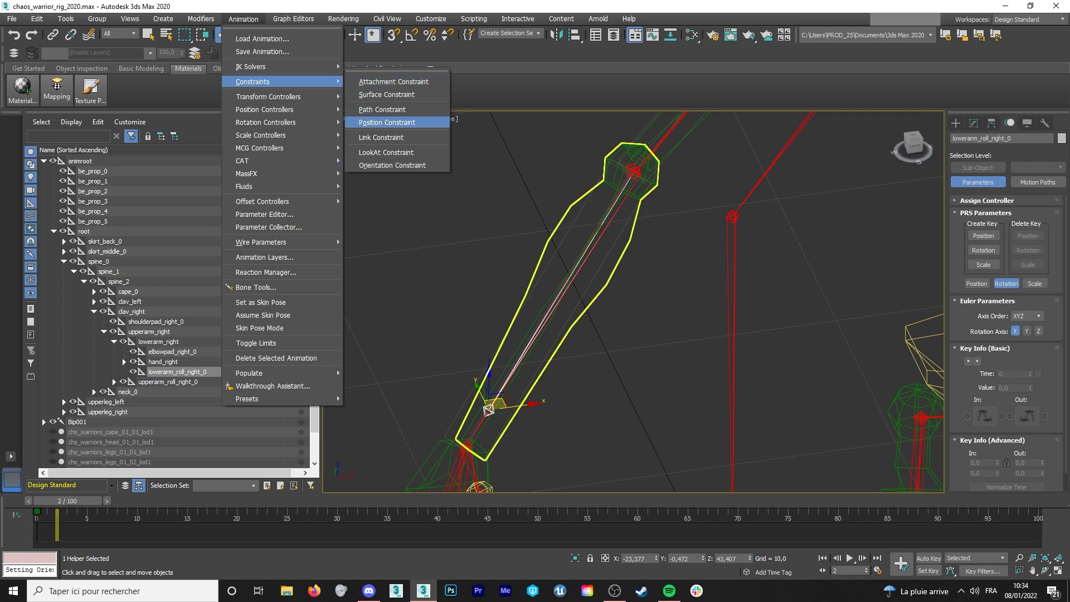
{"action": "left_click", "coordinate": [381, 137]}
{"action": "left_click", "coordinate": [488, 410]}
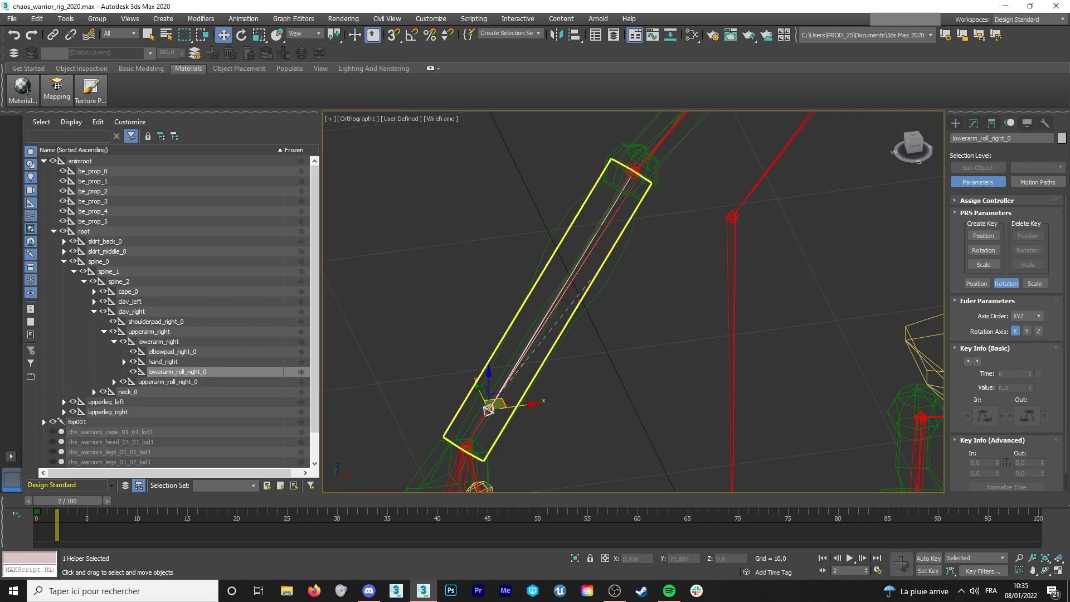
{"action": "left_click", "coordinate": [982, 439]}
- Rotate the biped's right upper arm as a test of the arm constraints, and undo the rotation
{"action": "scroll", "coordinate": [746, 340], "scroll_direction": "down", "scroll_amount": 4}
{"action": "middle_click_drag", "start_coordinate": [746, 339], "coordinate": [737, 318], "text": "alt"}
{"action": "middle_click_drag", "start_coordinate": [737, 318], "coordinate": [697, 307]}
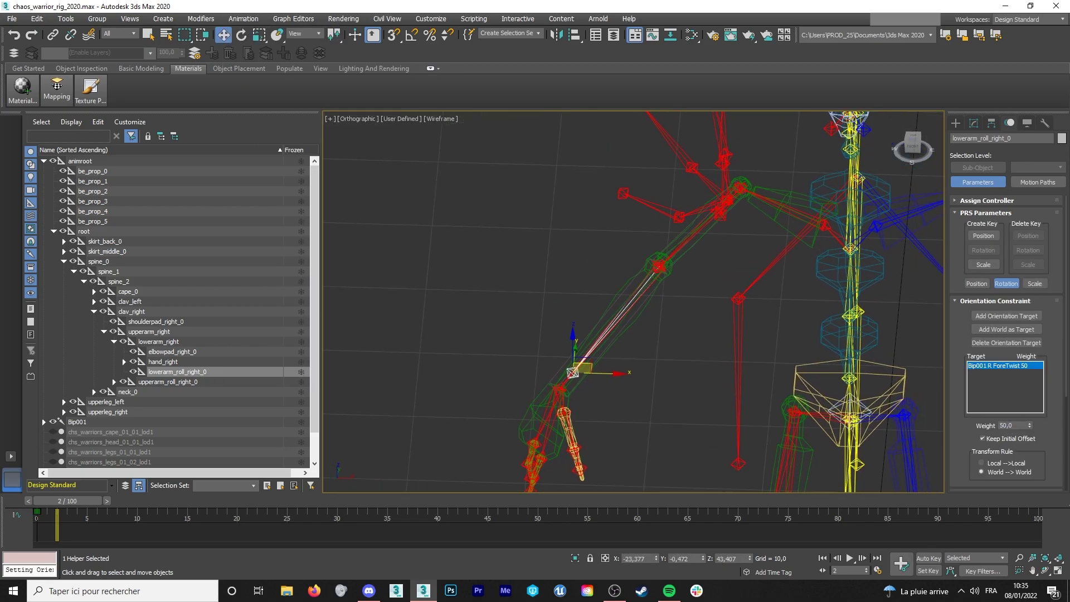
{"action": "left_click", "coordinate": [695, 224]}
{"action": "key", "text": "e"}
{"action": "mouse_move", "coordinate": [707, 164]}
{"action": "left_mouse_down"}
{"action": "mouse_move", "coordinate": [700, 179]}
{"action": "mouse_move", "coordinate": [706, 166]}
{"action": "left_mouse_up"}
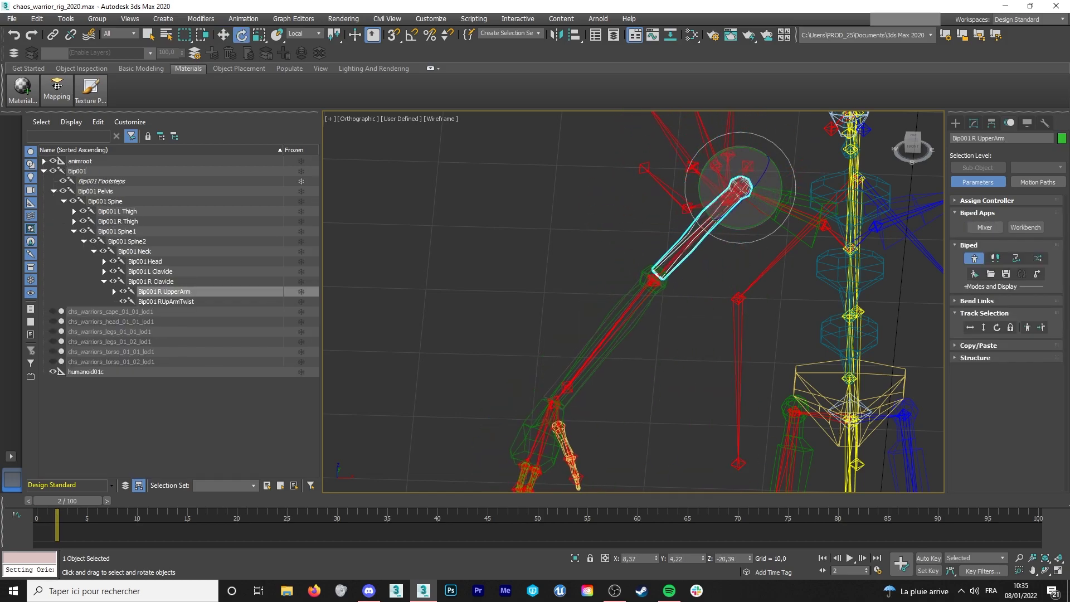
{"action": "key", "text": "ctrl+z"}
- Constrain the position of shoulderpad_left_0 to Bip001 L UpperArm with the initial offset kept, and add an orientation constraint
{"action": "scroll", "coordinate": [558, 401], "scroll_direction": "up", "scroll_amount": 4}
{"action": "left_click", "coordinate": [549, 426]}
{"action": "left_click", "coordinate": [709, 226]}
{"action": "left_click", "coordinate": [244, 19]}
{"action": "left_click", "coordinate": [387, 122]}
{"action": "left_click", "coordinate": [244, 19]}
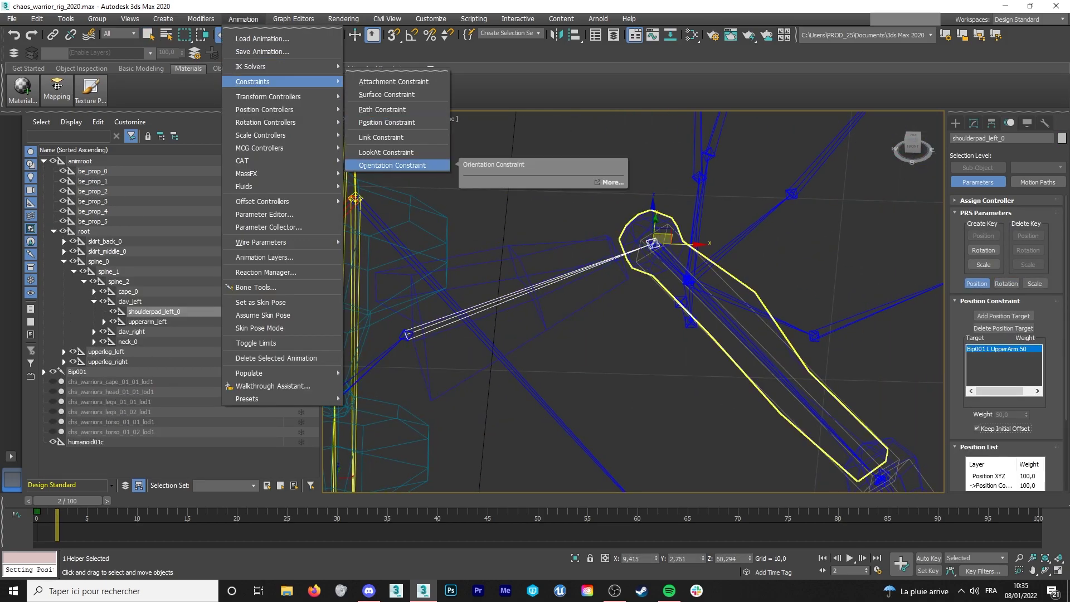
{"action": "left_click", "coordinate": [394, 165]}
{"action": "left_click", "coordinate": [550, 248]}
- Add position and orientation constraints to the left upper-arm bone, and constrain the orientation of upperarm_roll_left_0 to Bip001 LUpArmTwist
{"action": "left_click", "coordinate": [612, 291]}
{"action": "left_click", "coordinate": [243, 19]}
{"action": "left_click", "coordinate": [387, 122]}
{"action": "left_click", "coordinate": [243, 19]}
{"action": "left_click", "coordinate": [394, 165]}
{"action": "left_click", "coordinate": [462, 175]}
{"action": "left_click", "coordinate": [244, 19]}
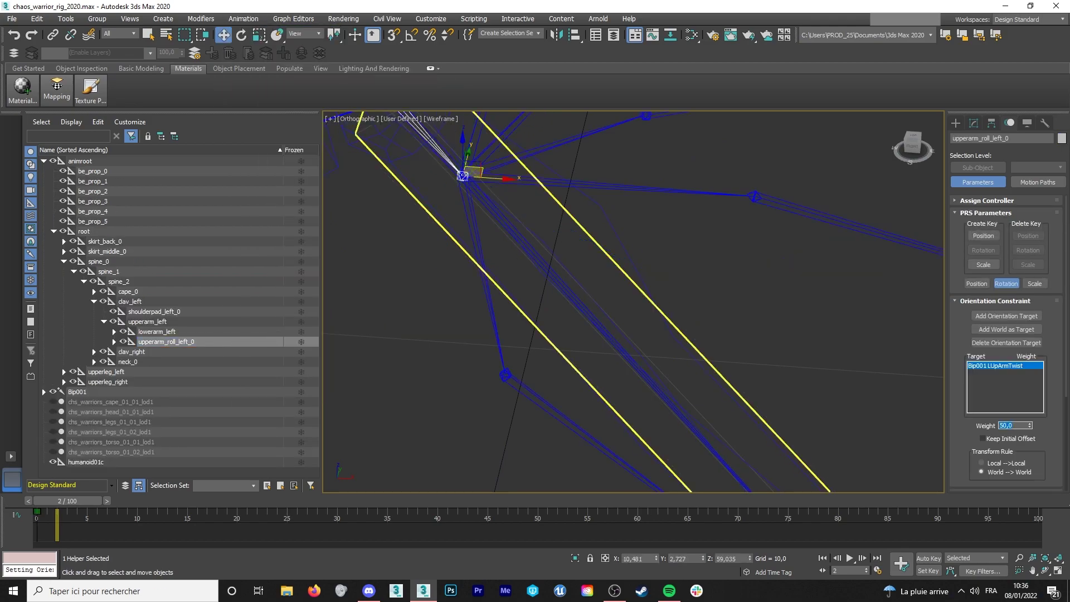
- Add orientation constraints from the left forearm and hand bones to the matching biped links
{"action": "left_click", "coordinate": [660, 379]}
{"action": "left_click", "coordinate": [612, 309]}
{"action": "left_click", "coordinate": [244, 19]}
{"action": "left_click", "coordinate": [394, 165]}
{"action": "left_click", "coordinate": [714, 336]}
{"action": "left_click", "coordinate": [625, 244]}
{"action": "left_click", "coordinate": [243, 19]}
{"action": "left_click", "coordinate": [394, 165]}
{"action": "left_click", "coordinate": [574, 298]}
{"action": "left_click", "coordinate": [519, 353]}
{"action": "left_click", "coordinate": [244, 19]}
{"action": "left_click", "coordinate": [394, 165]}
{"action": "left_click", "coordinate": [473, 379]}
- Constrain finger_index_left_0 and add position constraints from the left finger bones to the matching biped finger links
{"action": "left_click", "coordinate": [671, 367]}
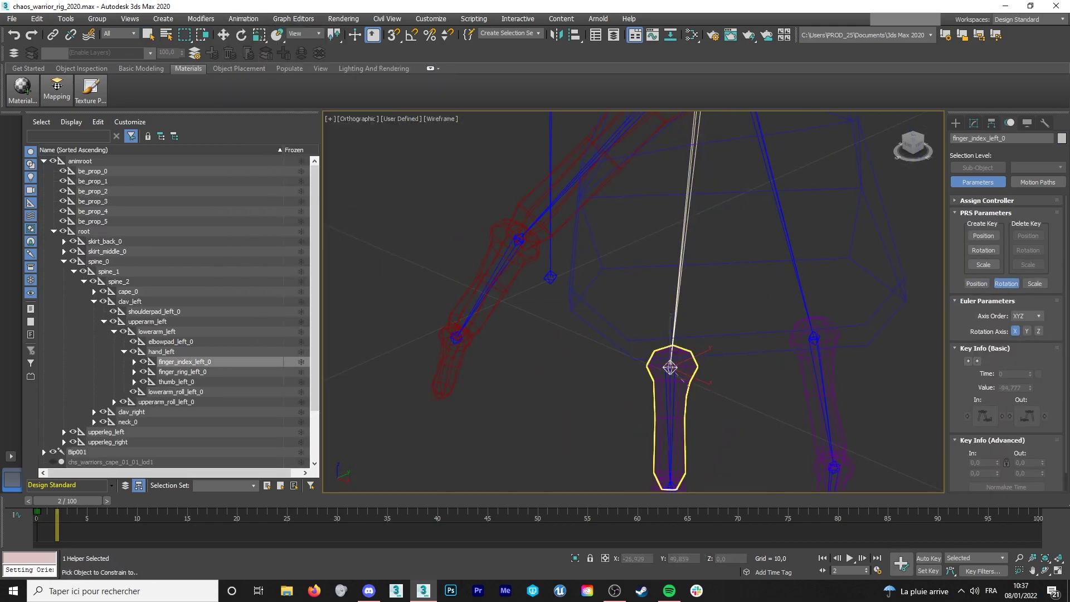
{"action": "left_click", "coordinate": [600, 337]}
{"action": "left_click", "coordinate": [243, 19]}
{"action": "mouse_move", "coordinate": [253, 82]}
{"action": "left_click", "coordinate": [387, 122]}
{"action": "left_click", "coordinate": [599, 391]}
{"action": "left_click", "coordinate": [593, 460]}
{"action": "left_click", "coordinate": [243, 19]}
{"action": "left_click", "coordinate": [387, 122]}
{"action": "left_click", "coordinate": [669, 301]}
- Add orientation constraints from the remaining left finger bones to the biped's finger links
{"action": "left_click", "coordinate": [637, 337]}
{"action": "left_click", "coordinate": [243, 19]}
{"action": "left_click", "coordinate": [393, 165]}
{"action": "left_click", "coordinate": [643, 251]}
{"action": "left_click", "coordinate": [604, 318]}
{"action": "left_click", "coordinate": [243, 19]}
{"action": "left_click", "coordinate": [392, 165]}
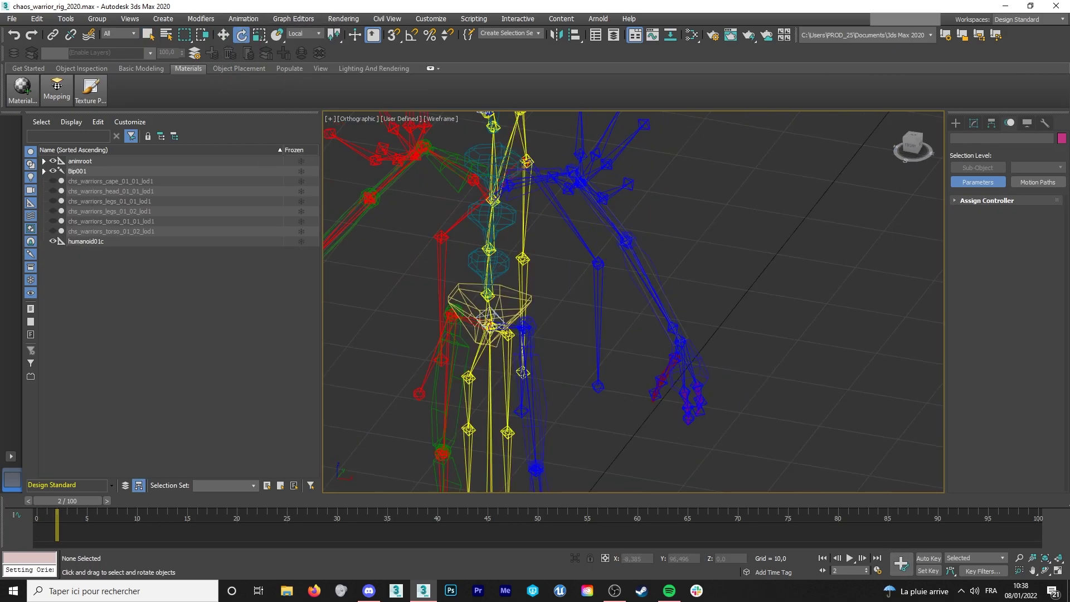
- Rotate the biped's left hand to test whether the constrained arm and finger bones follow
{"action": "left_click", "coordinate": [677, 368]}
{"action": "left_click_drag", "start_coordinate": [682, 326], "coordinate": [649, 298]}
{"action": "double_click", "coordinate": [693, 328]}
{"action": "double_click", "coordinate": [585, 293]}
- Switch to wireframe and constrain the orientation of upperleg_right to Bip001 R Thigh, keeping the initial offset
{"action": "key", "text": "F3"}
{"action": "left_click", "coordinate": [530, 203]}
{"action": "left_click", "coordinate": [243, 19]}
{"action": "left_click", "coordinate": [392, 164]}
{"action": "left_click", "coordinate": [508, 312]}
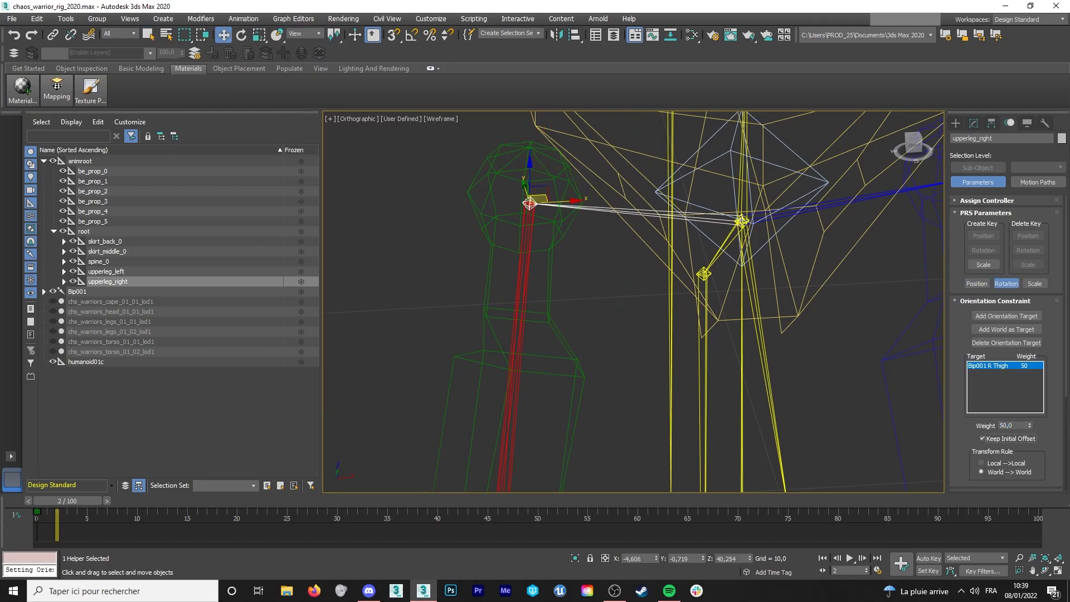
- Add an orientation constraint from the next right-leg bone to the matching biped leg link
{"action": "left_click", "coordinate": [585, 211]}
{"action": "left_click", "coordinate": [244, 19]}
{"action": "left_click", "coordinate": [392, 165]}
{"action": "left_click", "coordinate": [552, 312]}
{"action": "left_click", "coordinate": [557, 368]}
- Add an orientation constraint from toe_right_0 to the biped's right foot, alongside its position constraint
{"action": "left_click", "coordinate": [642, 413]}
{"action": "left_click", "coordinate": [244, 19]}
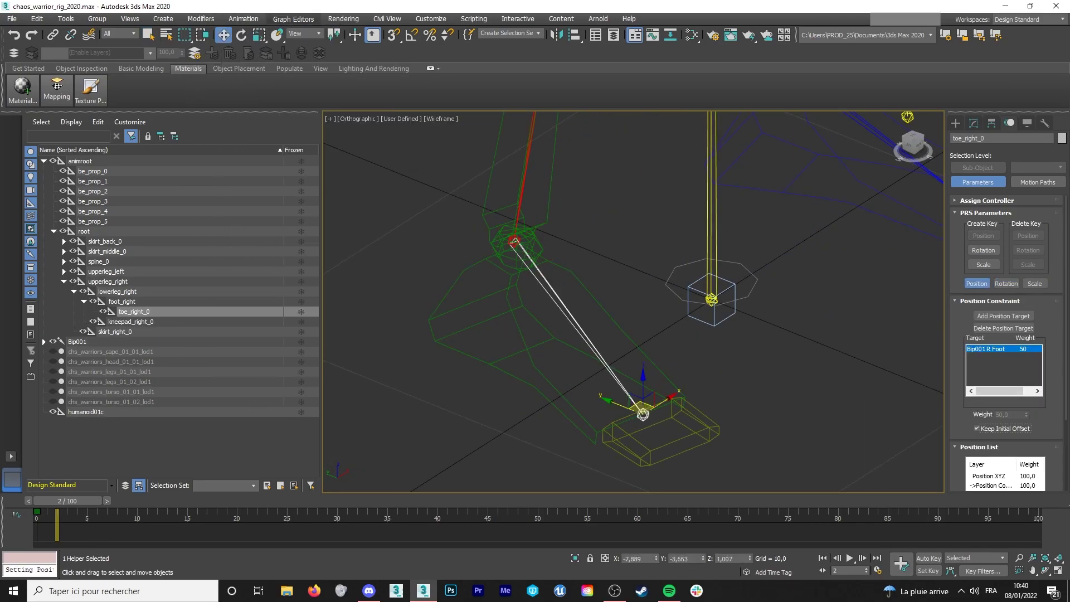
{"action": "left_click", "coordinate": [393, 165]}
{"action": "left_click", "coordinate": [501, 270]}
- Add position and orientation constraints from the upper left-leg bone to the biped's leg, keeping the initial offset
{"action": "key", "text": "e"}
{"action": "left_click", "coordinate": [244, 19]}
{"action": "left_click", "coordinate": [387, 122]}
{"action": "left_click", "coordinate": [243, 19]}
{"action": "left_click", "coordinate": [392, 165]}
{"action": "left_click", "coordinate": [648, 173]}
{"action": "left_click", "coordinate": [978, 429]}
- Add orientation constraints from the remaining left-leg bones to the matching biped leg and foot links
{"action": "left_click", "coordinate": [243, 19]}
{"action": "left_click", "coordinate": [393, 165]}
{"action": "left_click", "coordinate": [670, 327]}
{"action": "left_click", "coordinate": [243, 19]}
{"action": "left_click", "coordinate": [392, 165]}
{"action": "left_click", "coordinate": [617, 381]}
{"action": "left_click", "coordinate": [244, 19]}
{"action": "left_click", "coordinate": [392, 165]}
{"action": "left_click", "coordinate": [244, 19]}
{"action": "left_click", "coordinate": [392, 165]}
{"action": "left_click", "coordinate": [691, 463]}
- Try a position constraint on the root bone, move the skeleton as a test, and undo it
{"action": "left_click", "coordinate": [640, 287]}
{"action": "key", "text": "F3"}
{"action": "left_click", "coordinate": [573, 310]}
{"action": "left_click", "coordinate": [243, 19]}
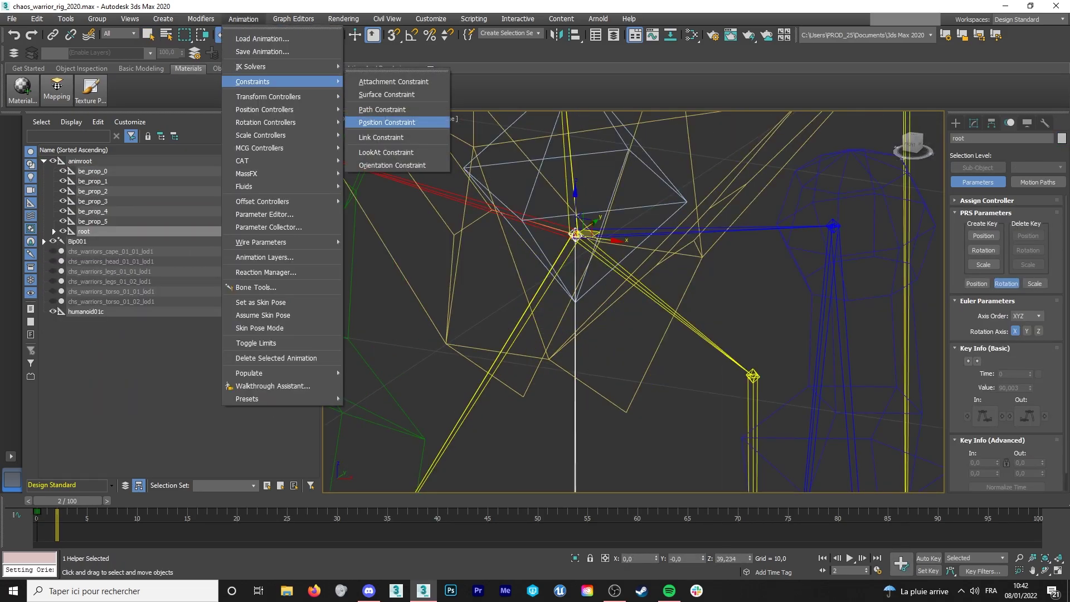
{"action": "left_click", "coordinate": [387, 122]}
{"action": "left_click", "coordinate": [81, 161]}
{"action": "left_click_drag", "start_coordinate": [652, 228], "coordinate": [575, 246]}
{"action": "key", "text": "ctrl+z"}
- Constrain the orientation of root to Bip001 Pelvis with the initial offset kept, and add a position constraint
{"action": "scroll", "coordinate": [652, 223], "scroll_direction": "up", "scroll_amount": 5}
{"action": "left_click", "coordinate": [243, 19]}
{"action": "left_click", "coordinate": [392, 165]}
{"action": "left_click", "coordinate": [243, 19]}
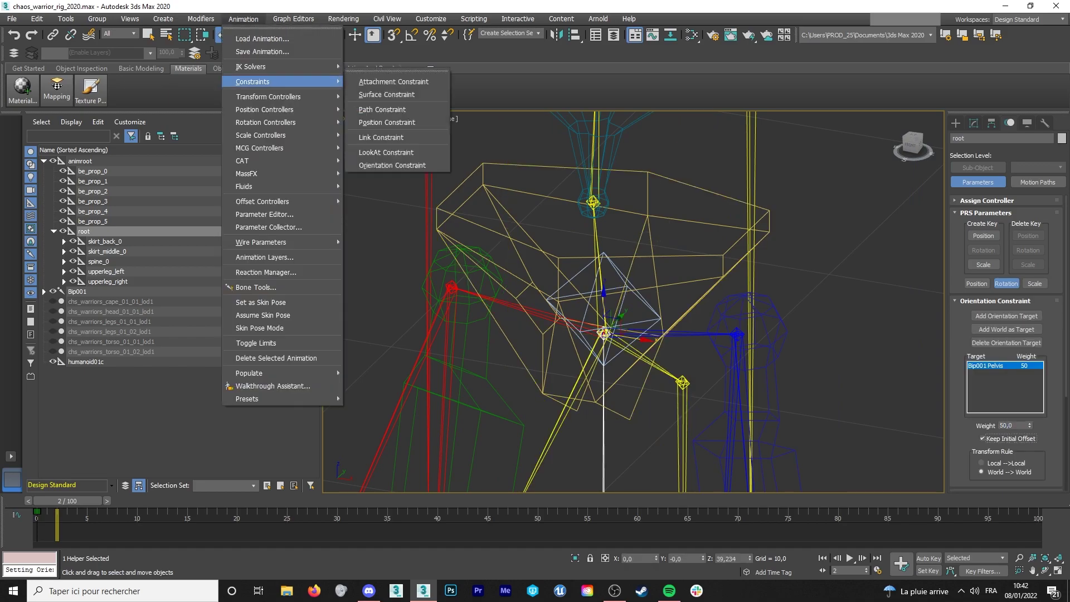
{"action": "left_click", "coordinate": [387, 122]}
- Select the top-level animroot helper and add an orientation constraint to it
{"action": "left_click", "coordinate": [80, 161]}
{"action": "left_click", "coordinate": [244, 19]}
{"action": "left_click", "coordinate": [392, 165]}
- Test the constrained skeleton in shaded view by rotating Bip001 Pelvis, and undo the test rotation
{"action": "key", "text": "F3"}
{"action": "left_click", "coordinate": [724, 341]}
{"action": "left_click", "coordinate": [693, 301]}
{"action": "key", "text": "e"}
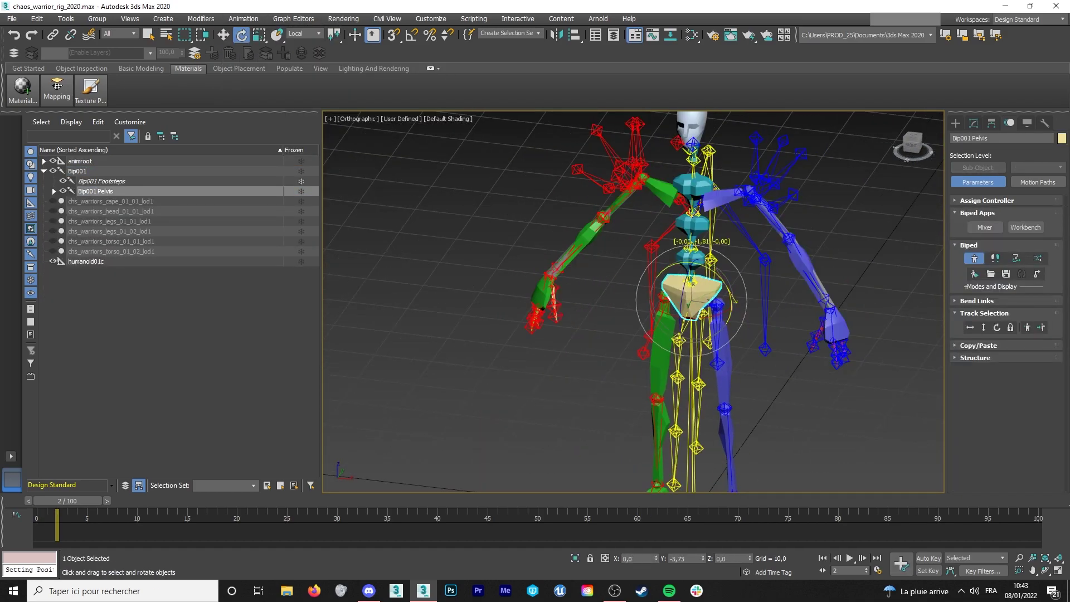
{"action": "left_click", "coordinate": [685, 296]}
{"action": "left_click", "coordinate": [723, 240], "text": "ctrl"}
{"action": "key", "text": "ctrl+z"}
{"action": "left_click", "coordinate": [675, 193]}
{"action": "left_click", "coordinate": [53, 282]}
{"action": "left_click", "coordinate": [669, 267]}
{"action": "left_click", "coordinate": [44, 161]}
{"action": "key", "text": "q"}
{"action": "left_click", "coordinate": [664, 291]}
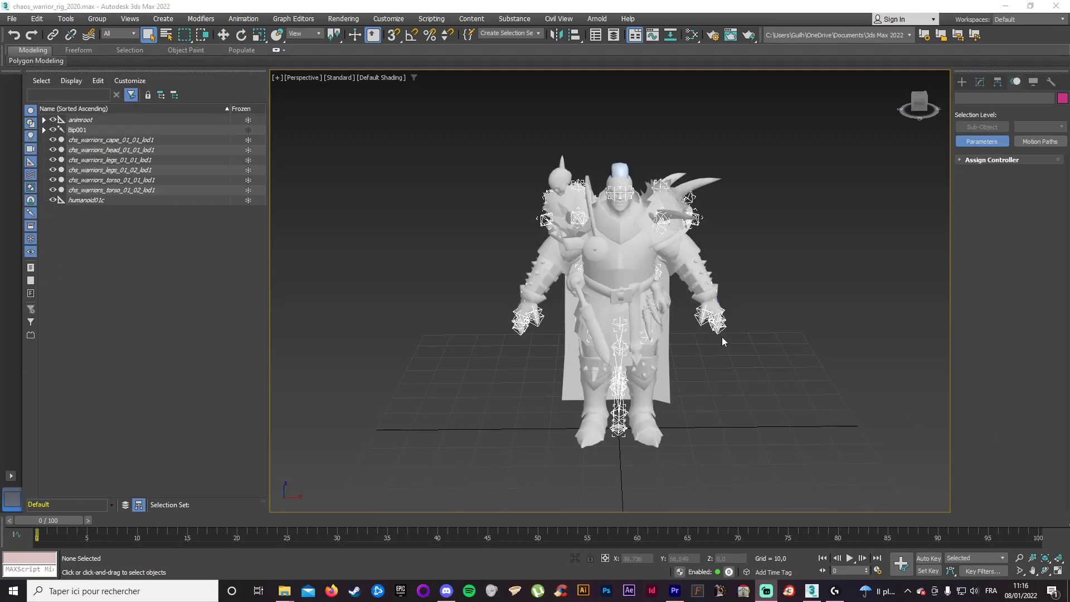
- Turn off the biped's Figure mode and load the motion capture file CS1DANCE.BIP, accepting the conversion parameters
{"action": "left_click", "coordinate": [617, 271]}
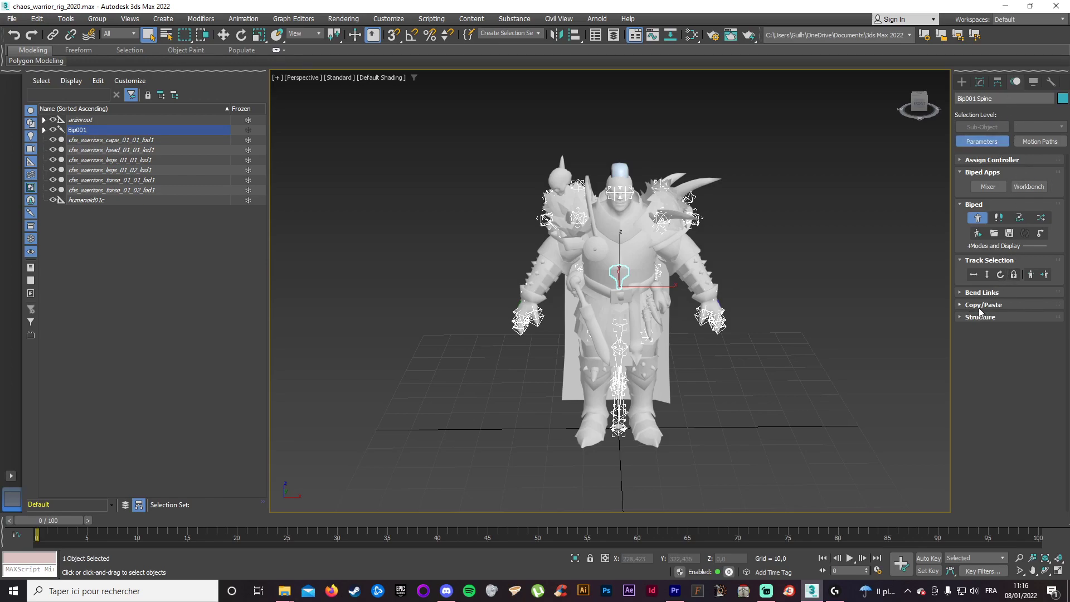
{"action": "left_click", "coordinate": [978, 218]}
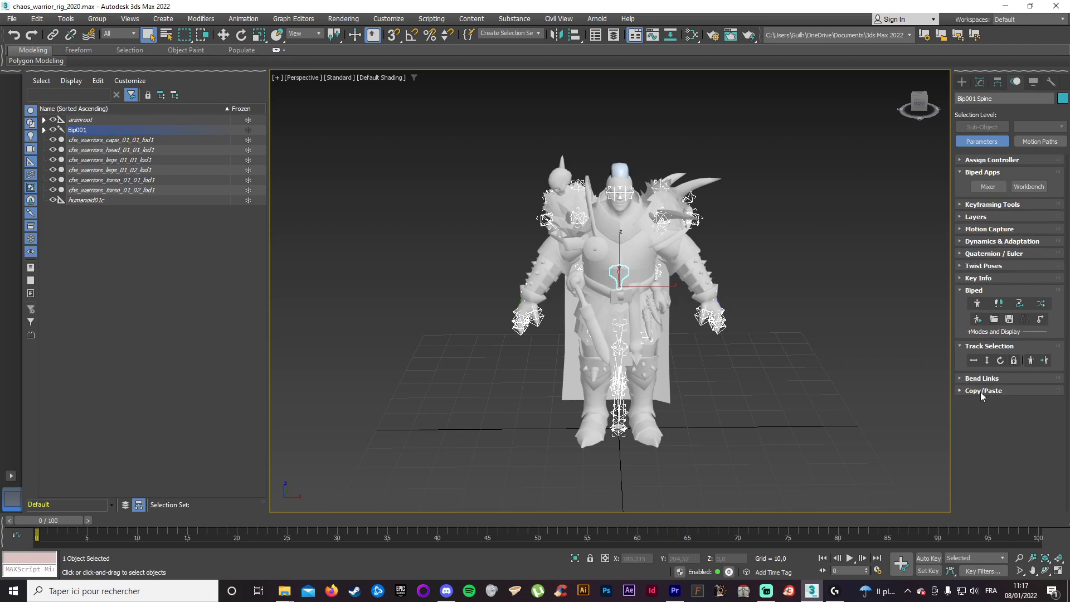
{"action": "left_click", "coordinate": [986, 230]}
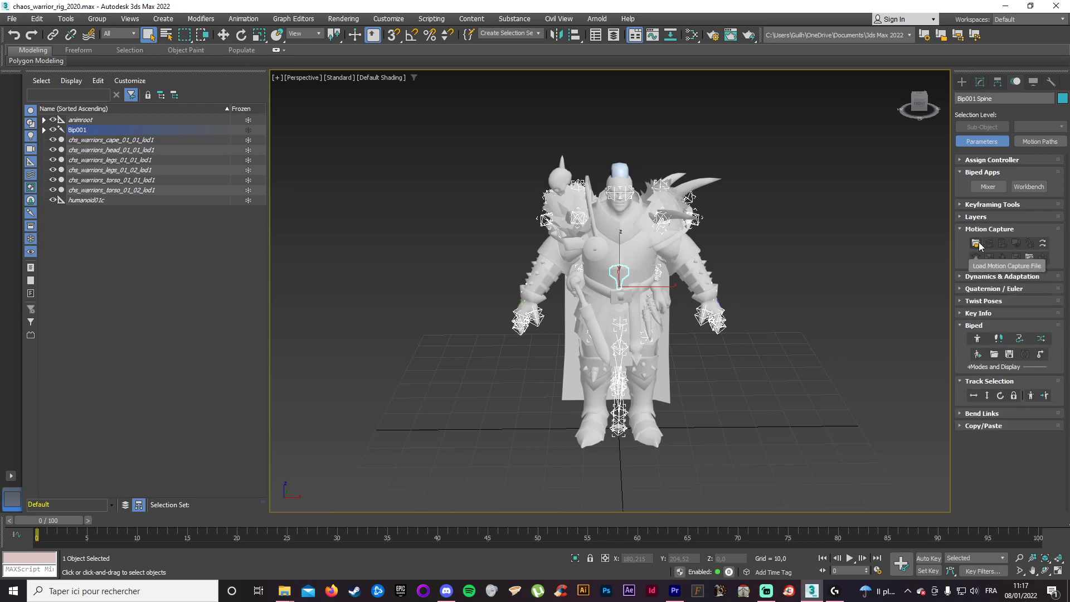
{"action": "left_click", "coordinate": [976, 244]}
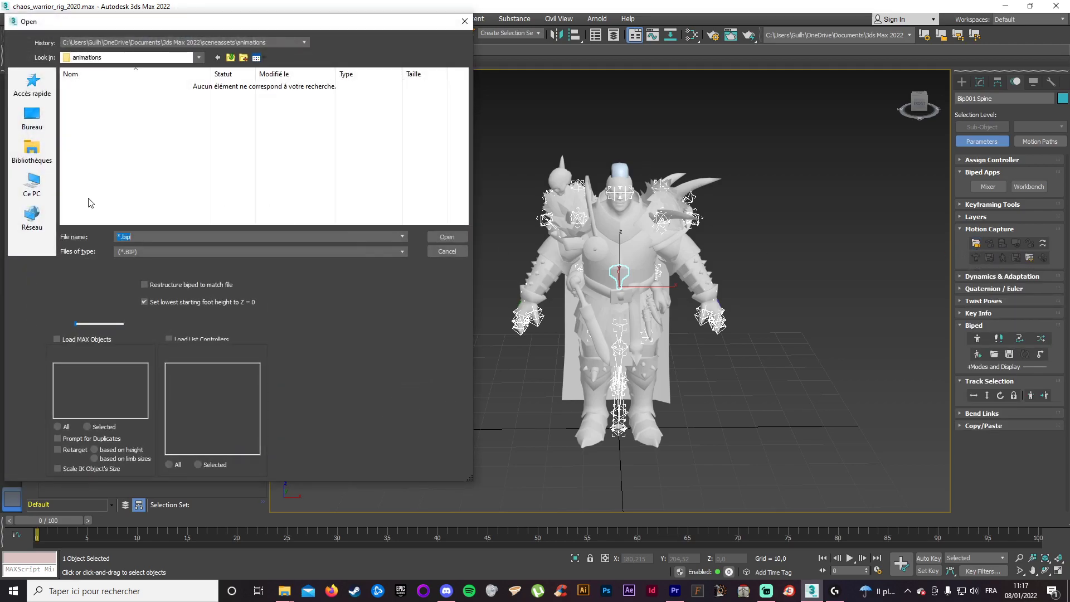
{"action": "left_click", "coordinate": [166, 251]}
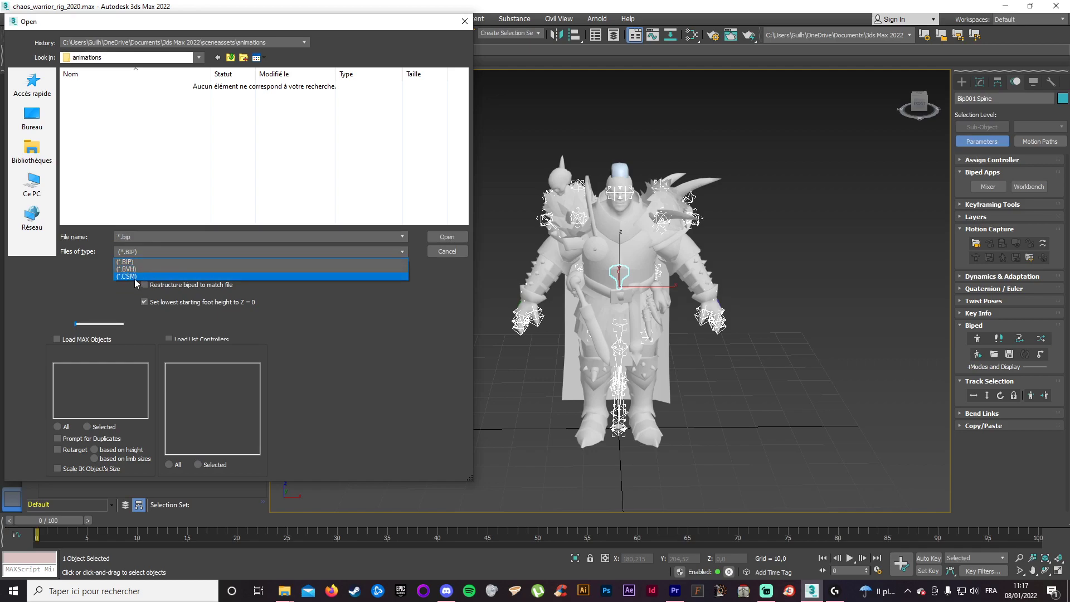
{"action": "left_click", "coordinate": [84, 287]}
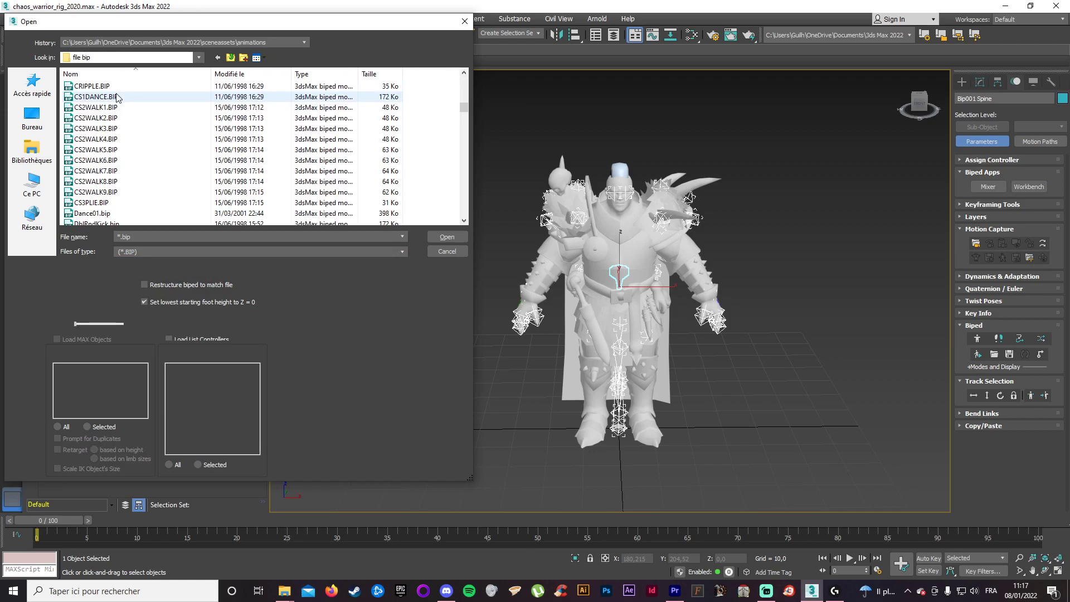
{"action": "left_click", "coordinate": [117, 94]}
{"action": "left_click", "coordinate": [445, 236]}
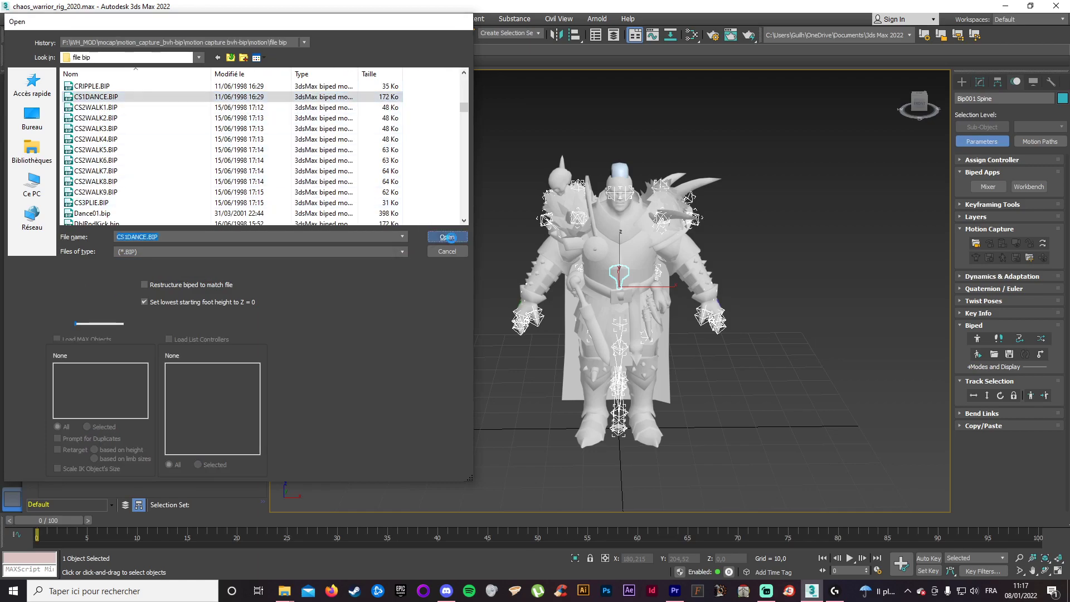
{"action": "left_click", "coordinate": [663, 304]}
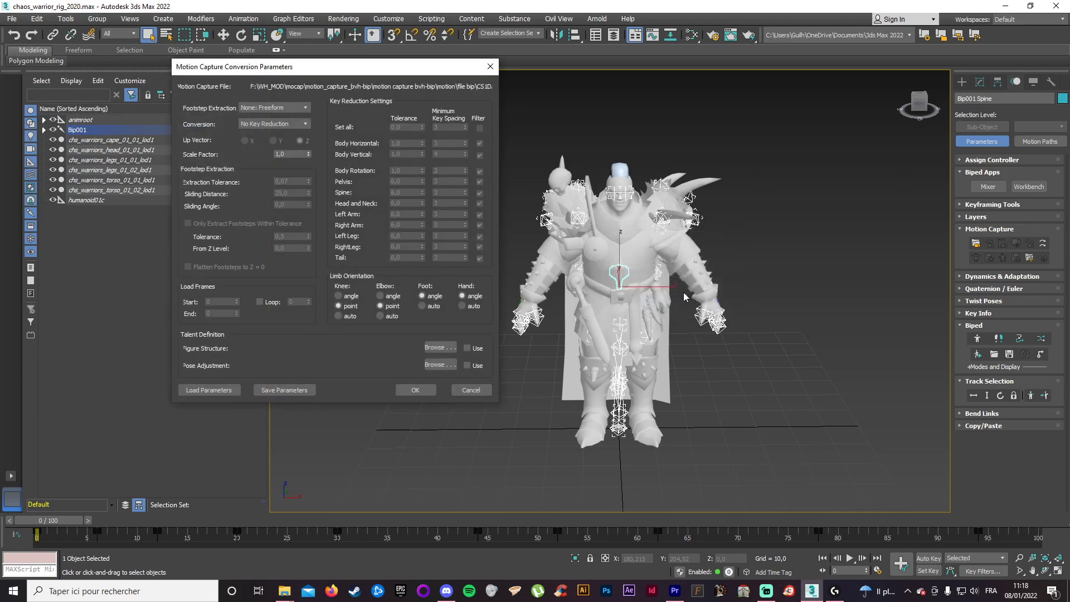
{"action": "left_click", "coordinate": [416, 390]}
- Play back the biped animation and examine how the warrior's mesh follows it, and stop the playback
{"action": "left_click", "coordinate": [820, 322]}
{"action": "right_click", "coordinate": [816, 323]}
{"action": "key", "text": "space"}
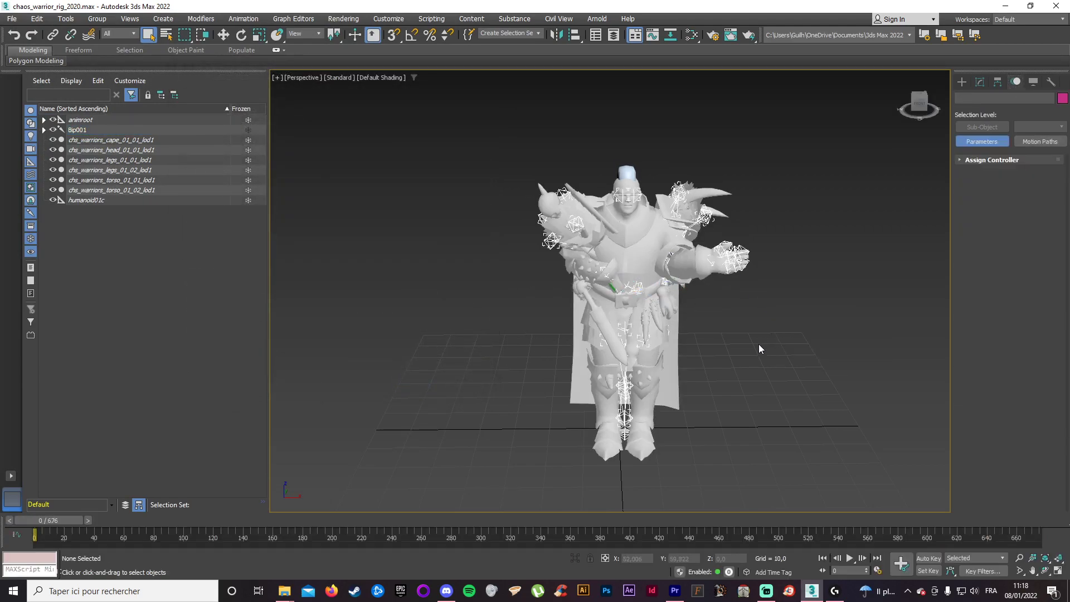
{"action": "left_click", "coordinate": [850, 558]}
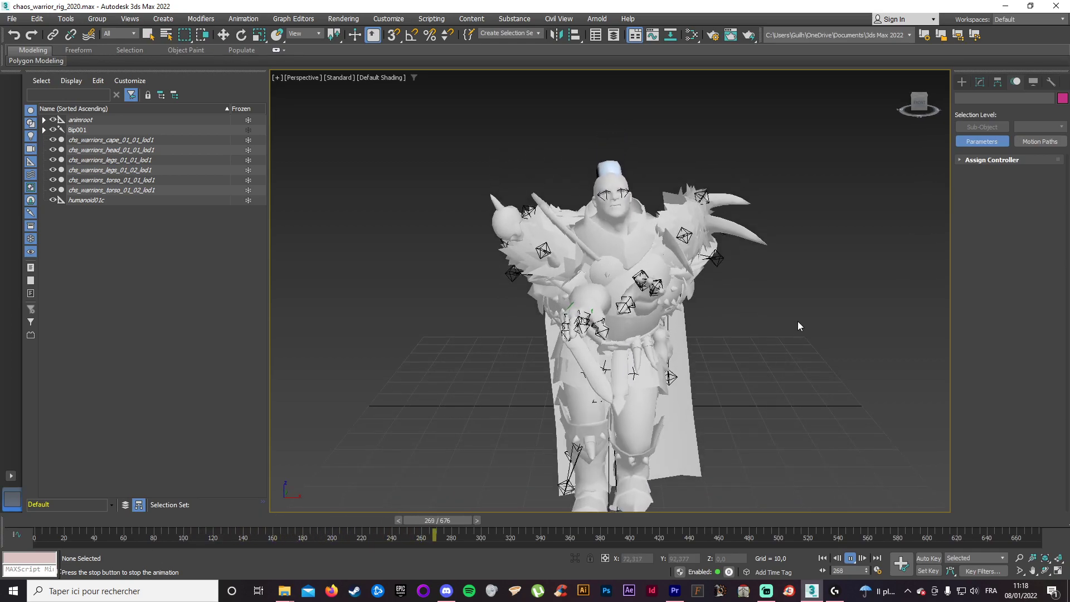
{"action": "middle_click_drag", "start_coordinate": [819, 376], "coordinate": [818, 314]}
{"action": "scroll", "coordinate": [815, 318], "scroll_direction": "down", "scroll_amount": 3}
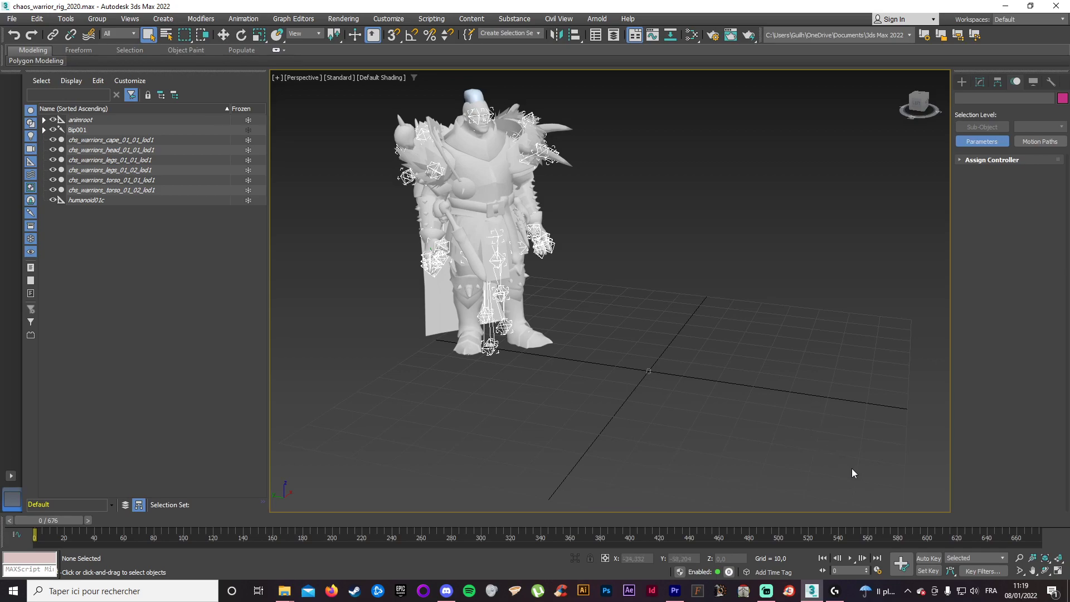
{"action": "left_click", "coordinate": [851, 557]}
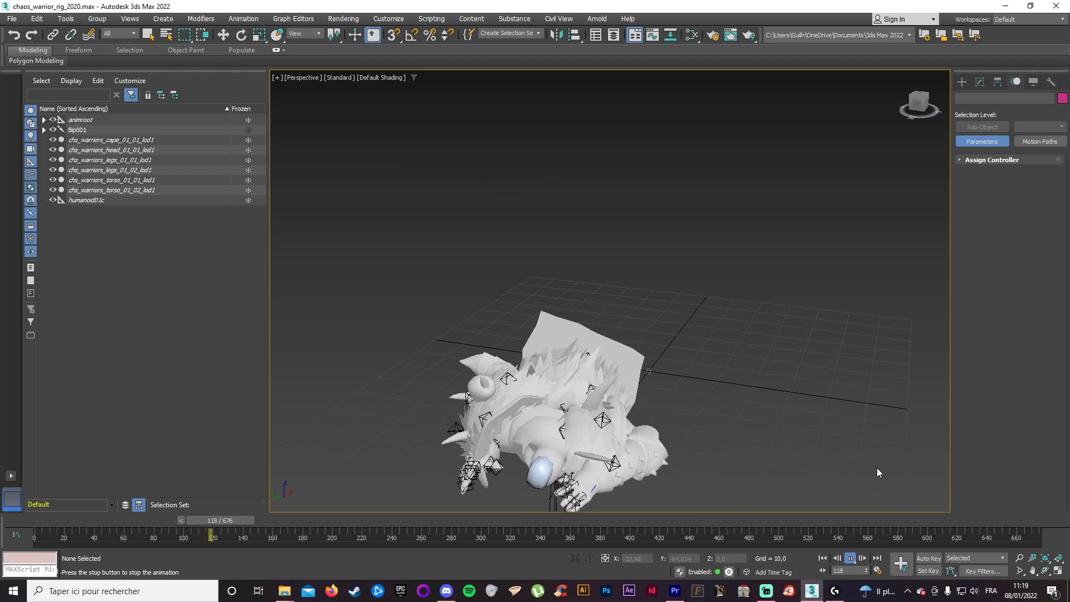
{"action": "left_click", "coordinate": [851, 558]}
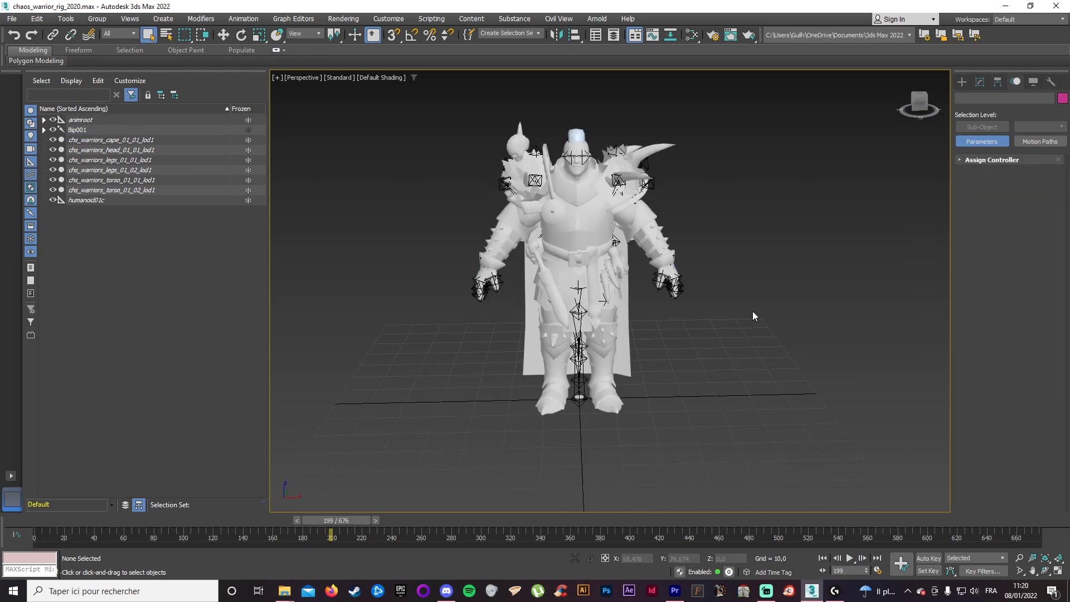
- Switch to RME and export the one-handed axe as the static model chs_chosen_axe_1h_01.FBX in the chs_warrior exports folder
{"action": "middle_click_drag", "start_coordinate": [690, 268], "coordinate": [688, 276]}
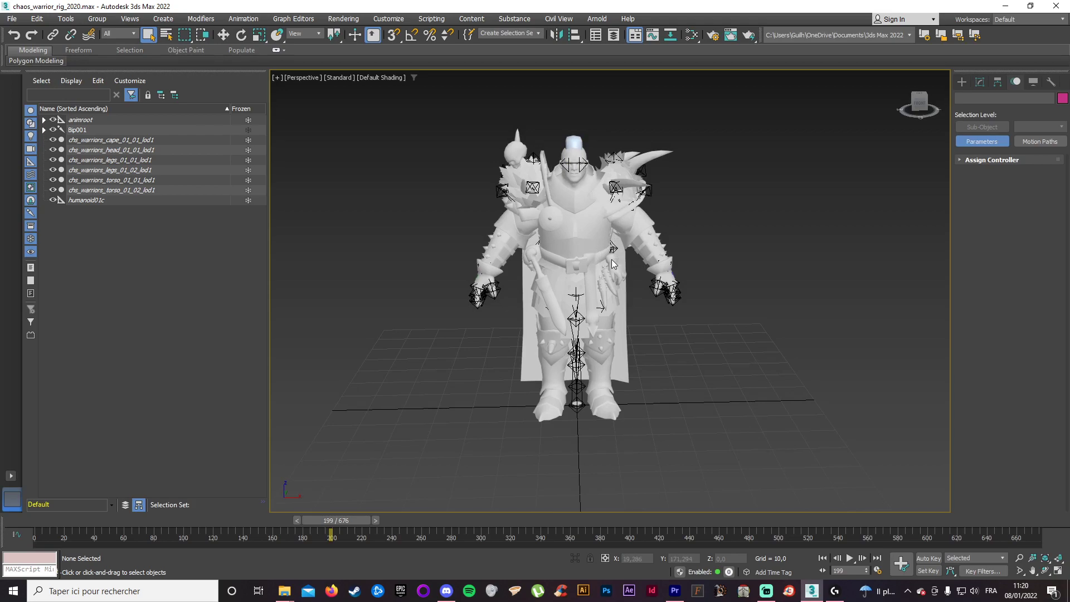
{"action": "left_click", "coordinate": [12, 18]}
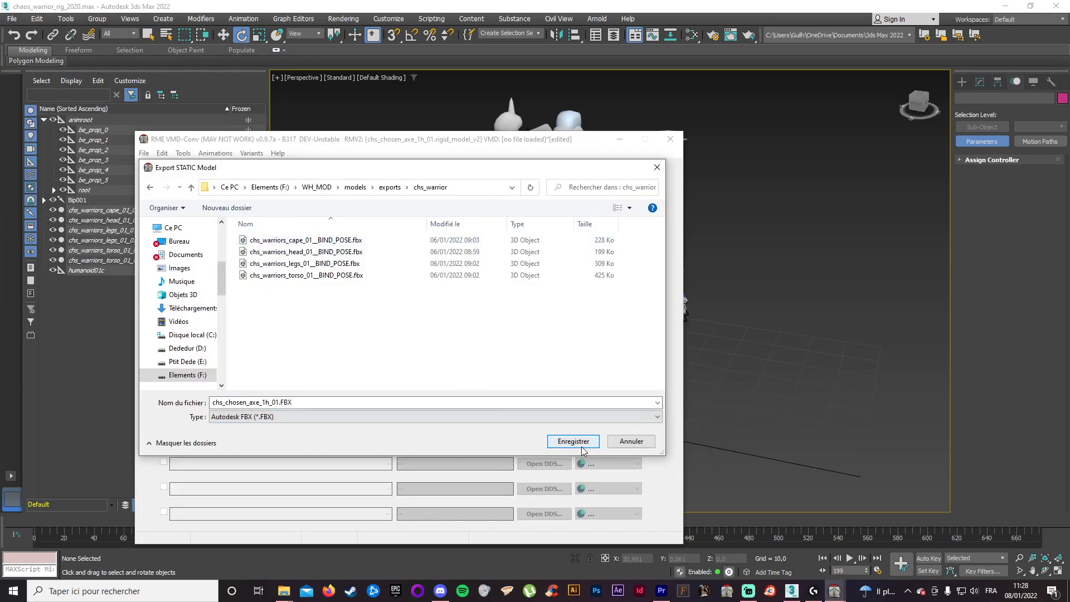
{"action": "left_click", "coordinate": [579, 443]}
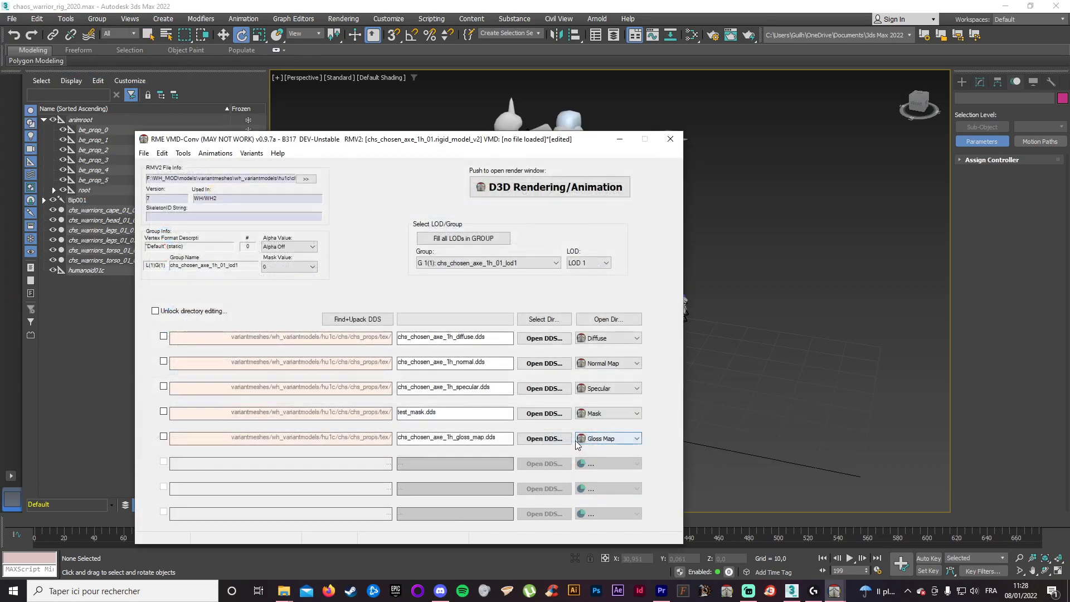
- Open the chs_warriors_shield_01 rigid model from the hu1c/chs/chs_props folder
{"action": "left_click", "coordinate": [144, 153]}
{"action": "mouse_move", "coordinate": [163, 153]}
{"action": "left_click", "coordinate": [168, 177]}
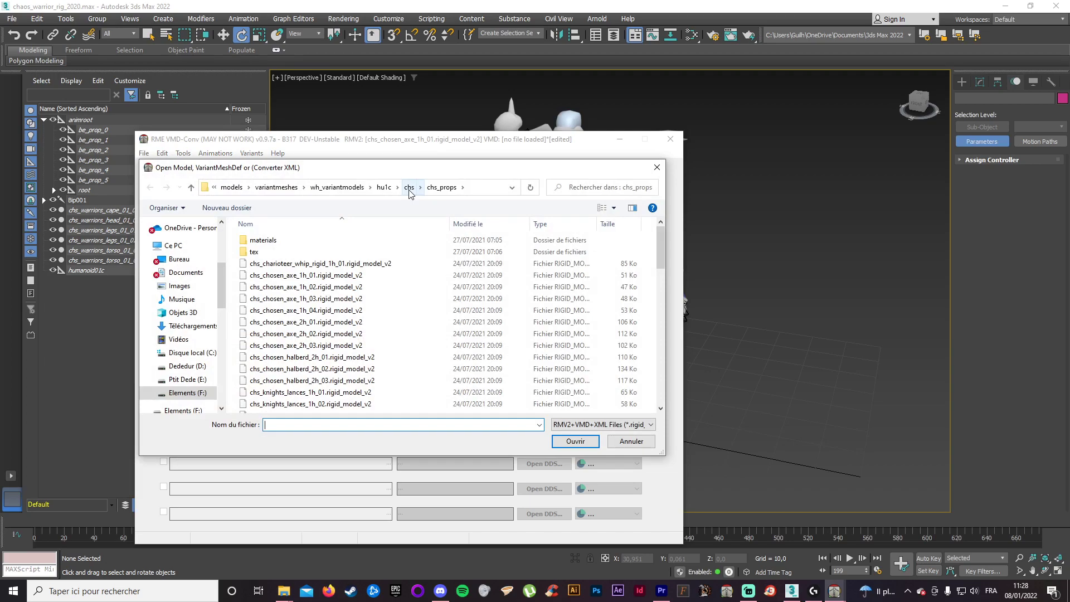
{"action": "left_click", "coordinate": [351, 187]}
{"action": "double_click", "coordinate": [302, 264]}
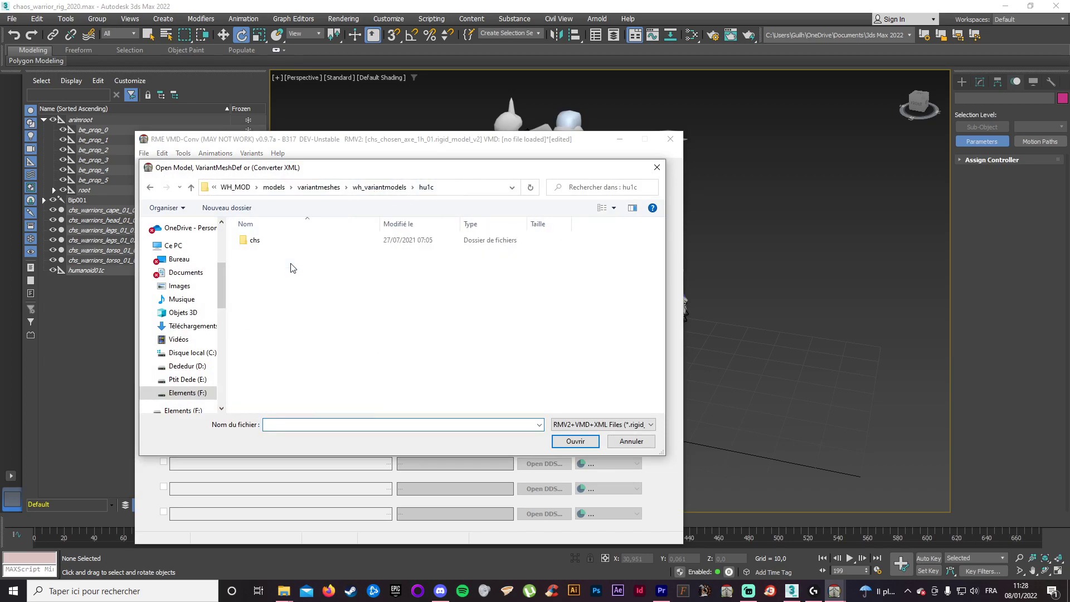
{"action": "double_click", "coordinate": [277, 243]}
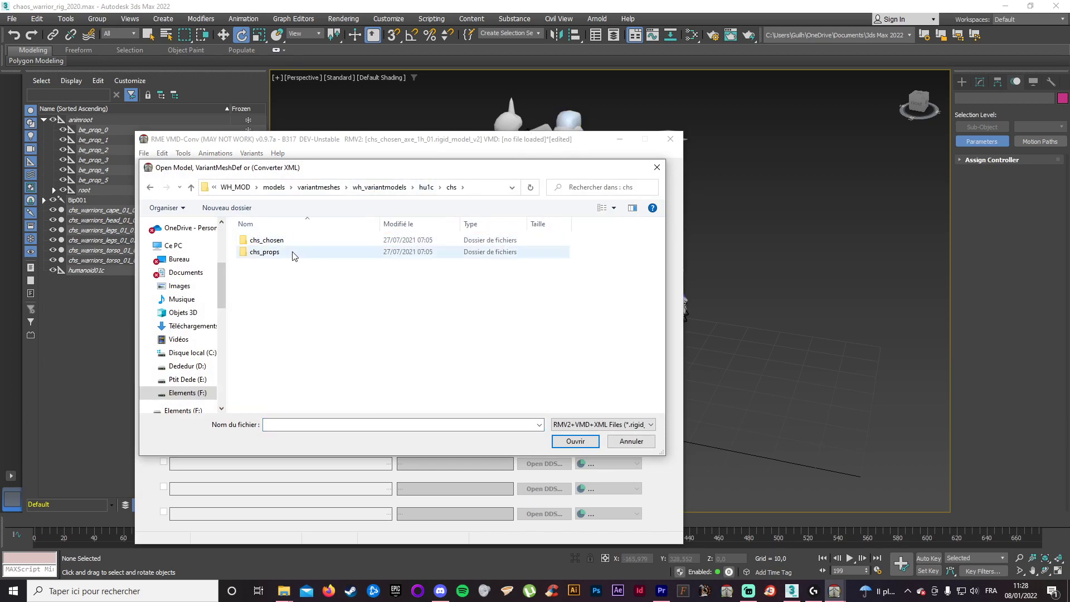
{"action": "double_click", "coordinate": [291, 253]}
{"action": "scroll", "coordinate": [312, 312], "scroll_direction": "down", "scroll_amount": 10}
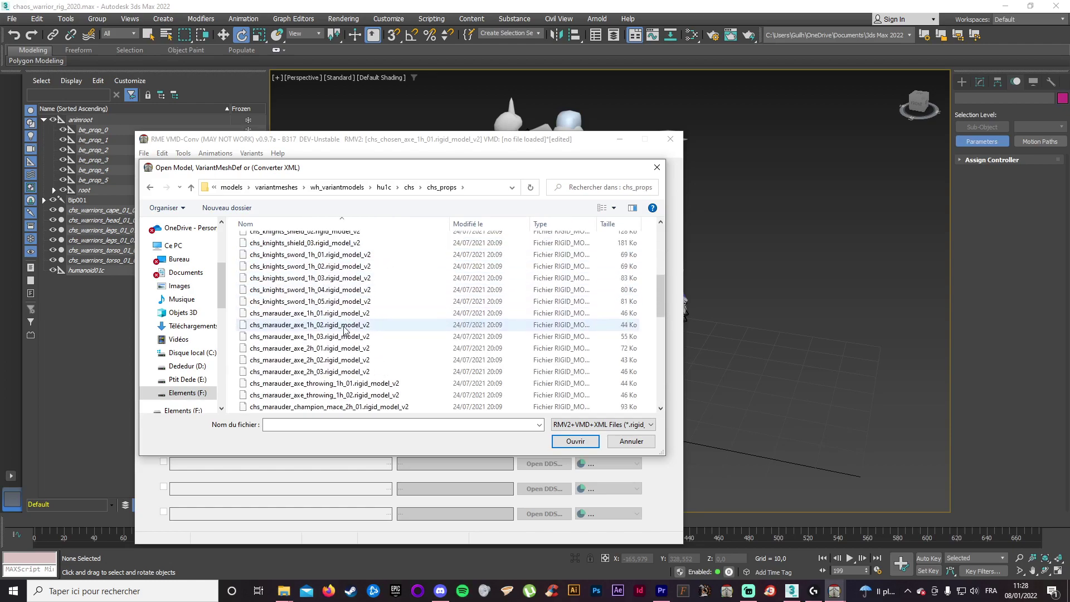
{"action": "left_click", "coordinate": [306, 360]}
{"action": "left_click", "coordinate": [564, 443]}
- Export the shield as the static model chs_warriors_shield_01.FBX in the chs_warrior exports folder
{"action": "left_click", "coordinate": [144, 153]}
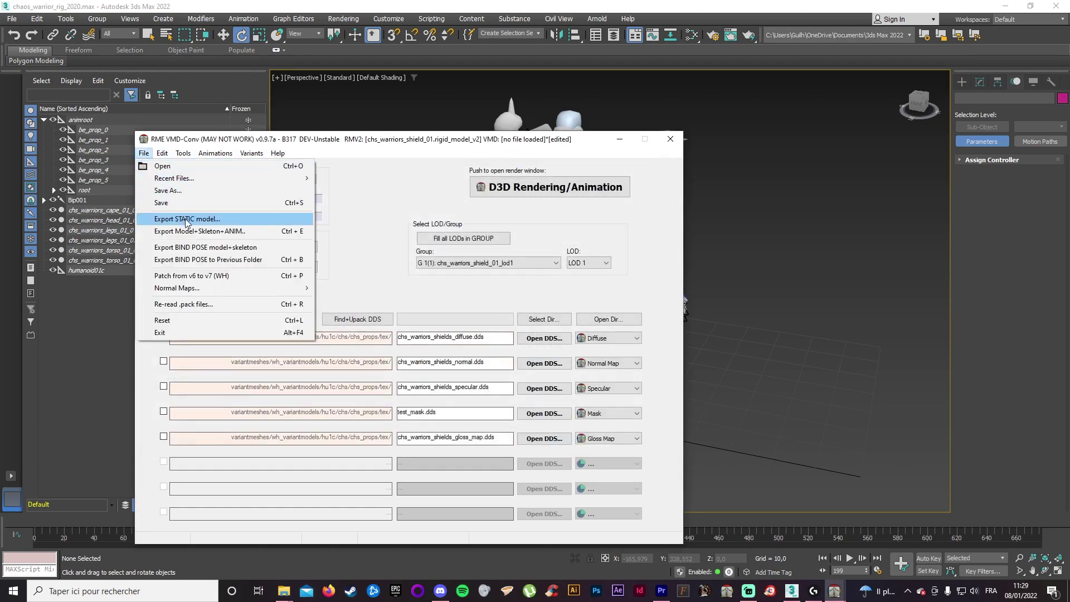
{"action": "left_click", "coordinate": [184, 214]}
{"action": "double_click", "coordinate": [275, 288]}
{"action": "double_click", "coordinate": [313, 253]}
{"action": "double_click", "coordinate": [318, 254]}
{"action": "left_click", "coordinate": [573, 441]}
- Return to 3ds Max and import chs_chosen_axe_1h_01.FBX into the warrior scene
{"action": "left_click", "coordinate": [737, 330]}
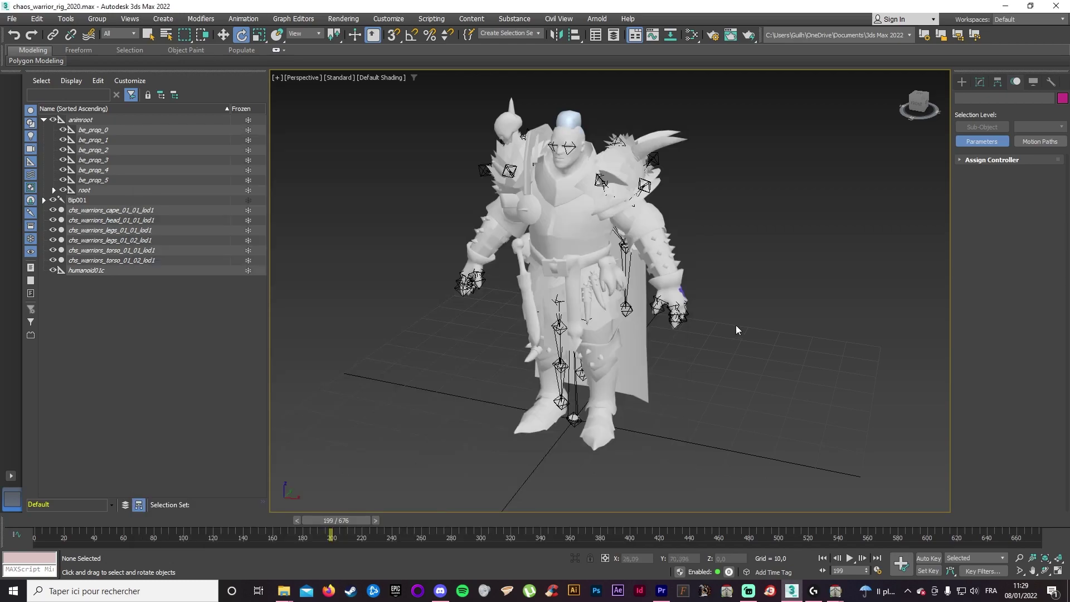
{"action": "left_click", "coordinate": [9, 21]}
{"action": "mouse_move", "coordinate": [79, 171]}
{"action": "left_click", "coordinate": [162, 171]}
{"action": "left_click", "coordinate": [140, 87]}
{"action": "left_click", "coordinate": [454, 453]}
{"action": "left_click", "coordinate": [632, 445]}
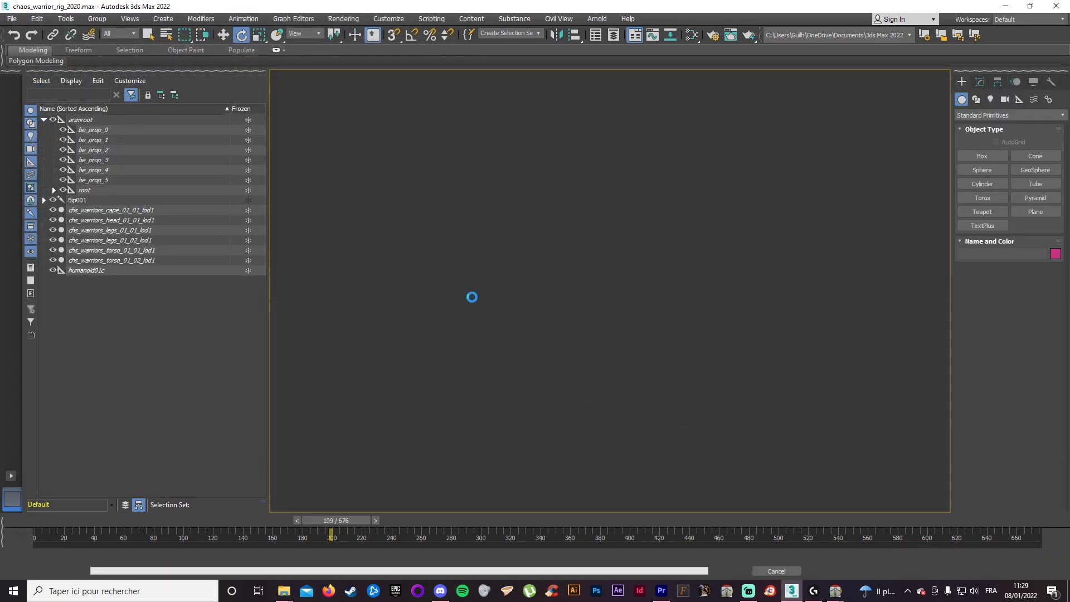
- Import chs_warriors_shield_01.FBX with its file content set to Add
{"action": "left_click", "coordinate": [11, 18]}
{"action": "mouse_move", "coordinate": [106, 170]}
{"action": "left_click", "coordinate": [156, 170]}
{"action": "left_click", "coordinate": [114, 171]}
{"action": "left_click", "coordinate": [447, 456]}
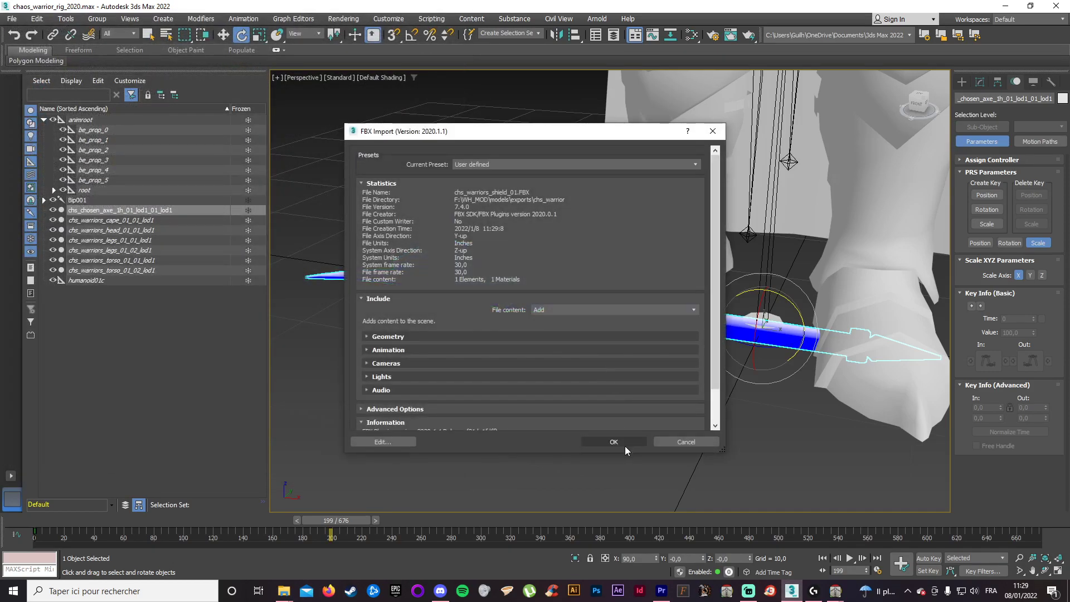
{"action": "left_click", "coordinate": [624, 444]}
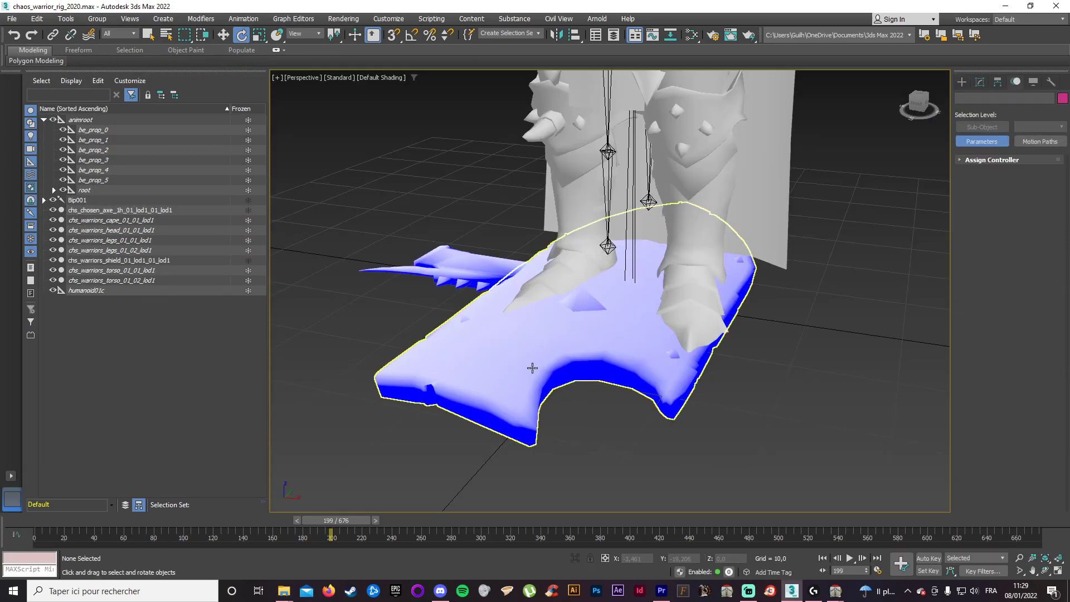
- Move the imported shield out from under the warrior's feet to his left side
{"action": "left_click", "coordinate": [532, 368]}
{"action": "scroll", "coordinate": [701, 362], "scroll_direction": "down", "scroll_amount": 4}
{"action": "middle_click_drag", "start_coordinate": [701, 363], "coordinate": [636, 466]}
{"action": "key", "text": "w"}
{"action": "left_click_drag", "start_coordinate": [561, 373], "coordinate": [814, 390]}
- Rotate the imported axe and move it up into the warrior's right hand
{"action": "key", "text": "e"}
{"action": "left_click", "coordinate": [504, 395]}
{"action": "mouse_move", "coordinate": [590, 393]}
{"action": "left_mouse_down"}
{"action": "mouse_move", "coordinate": [616, 439]}
{"action": "mouse_move", "coordinate": [585, 392]}
{"action": "left_mouse_up"}
{"action": "left_click_drag", "start_coordinate": [543, 432], "coordinate": [627, 439]}
{"action": "key", "text": "w"}
{"action": "left_click_drag", "start_coordinate": [568, 407], "coordinate": [437, 267]}
{"action": "middle_click_drag", "start_coordinate": [437, 268], "coordinate": [510, 274], "text": "alt"}
{"action": "key", "text": "e"}
{"action": "left_click", "coordinate": [305, 34]}
{"action": "left_click", "coordinate": [304, 79]}
{"action": "key", "text": "w"}
{"action": "left_click_drag", "start_coordinate": [392, 290], "coordinate": [392, 254]}
{"action": "middle_click_drag", "start_coordinate": [529, 272], "coordinate": [428, 329], "text": "alt"}
- Move the shield up to the warrior's left hand and check its placement from several angles
{"action": "left_click", "coordinate": [695, 359]}
{"action": "left_click_drag", "start_coordinate": [718, 363], "coordinate": [666, 362]}
{"action": "left_click_drag", "start_coordinate": [642, 329], "coordinate": [641, 278]}
{"action": "middle_click_drag", "start_coordinate": [673, 323], "coordinate": [723, 325], "text": "alt"}
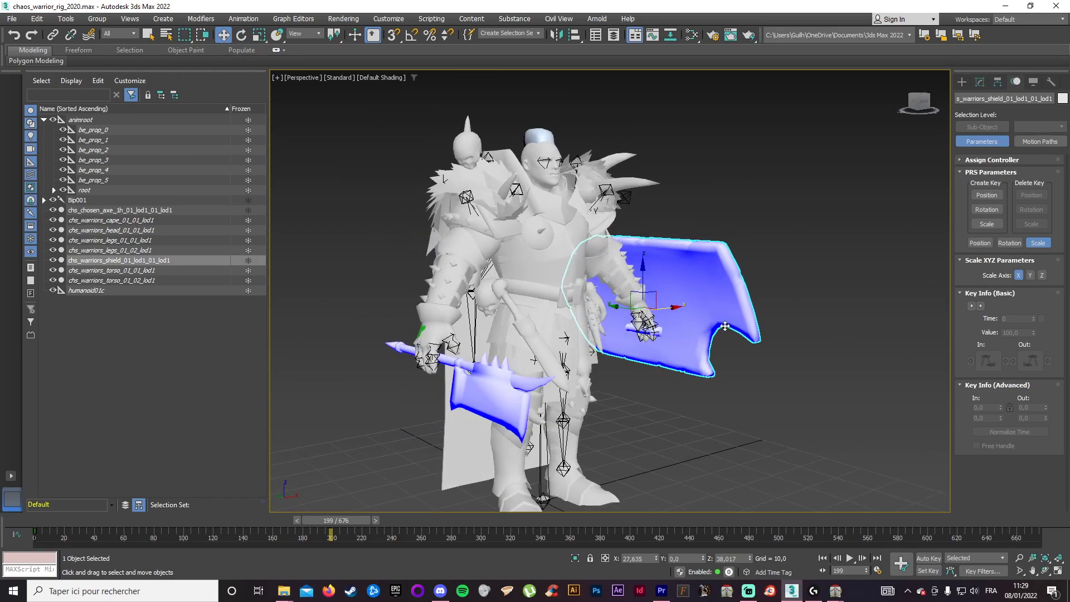
{"action": "middle_click_drag", "start_coordinate": [758, 375], "coordinate": [752, 365]}
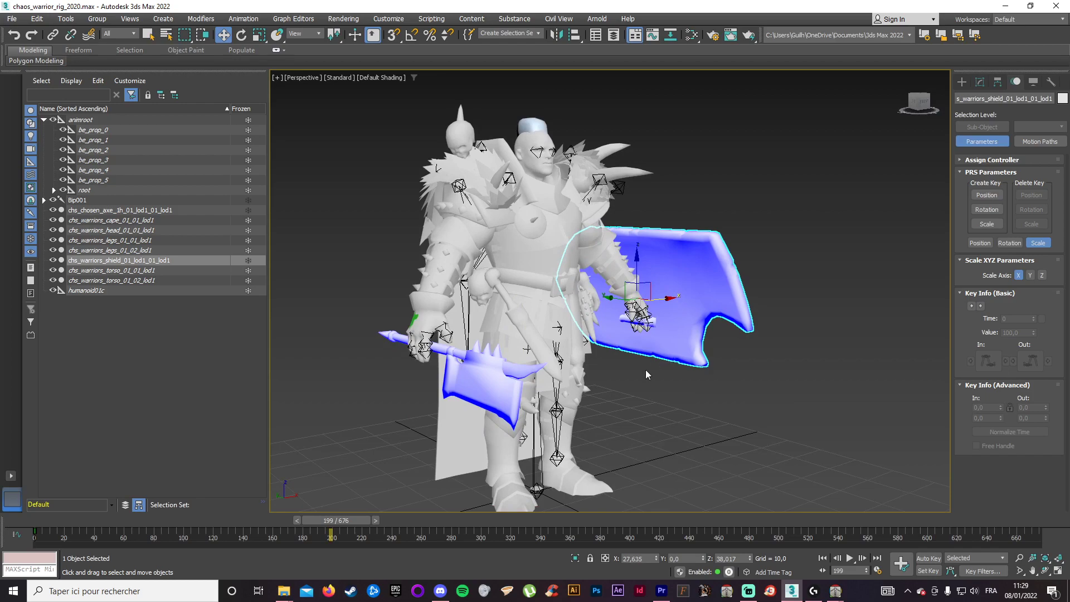
{"action": "middle_click_drag", "start_coordinate": [647, 369], "coordinate": [578, 373], "text": "alt"}
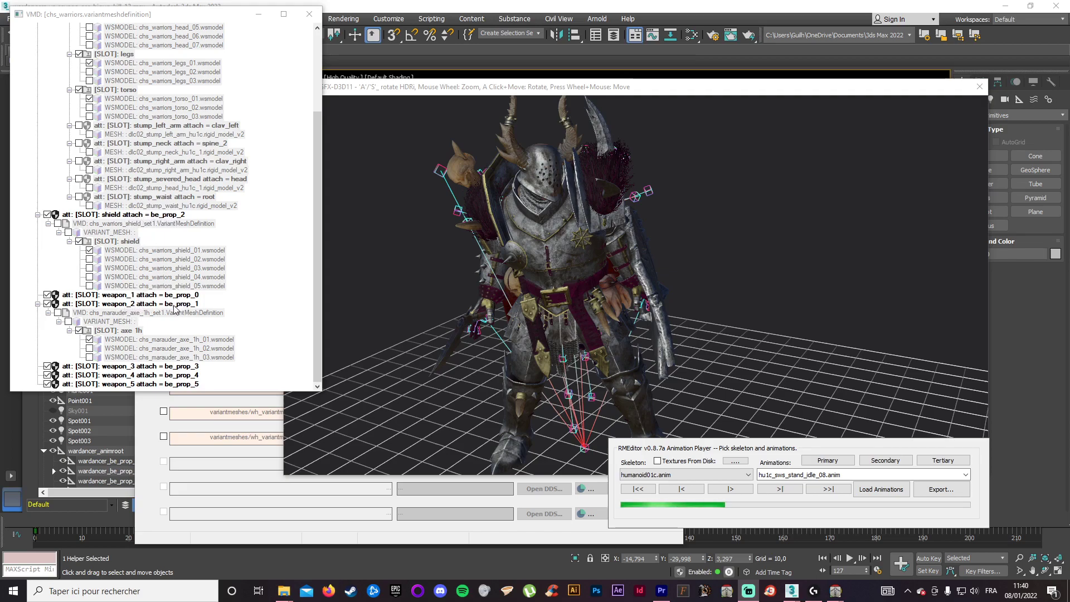
- Check the weapon slot's prop attachment in RME's chs_warriors definition, and unfreeze the be_prop_1 and be_prop_2 helpers in 3ds Max
{"action": "left_click", "coordinate": [142, 305]}
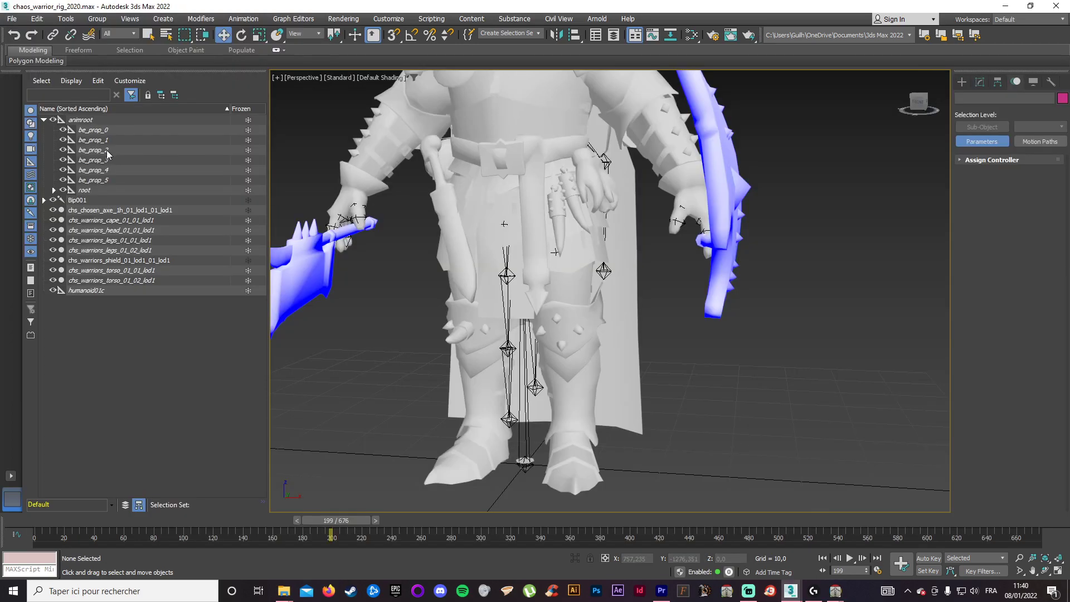
{"action": "left_click", "coordinate": [120, 131]}
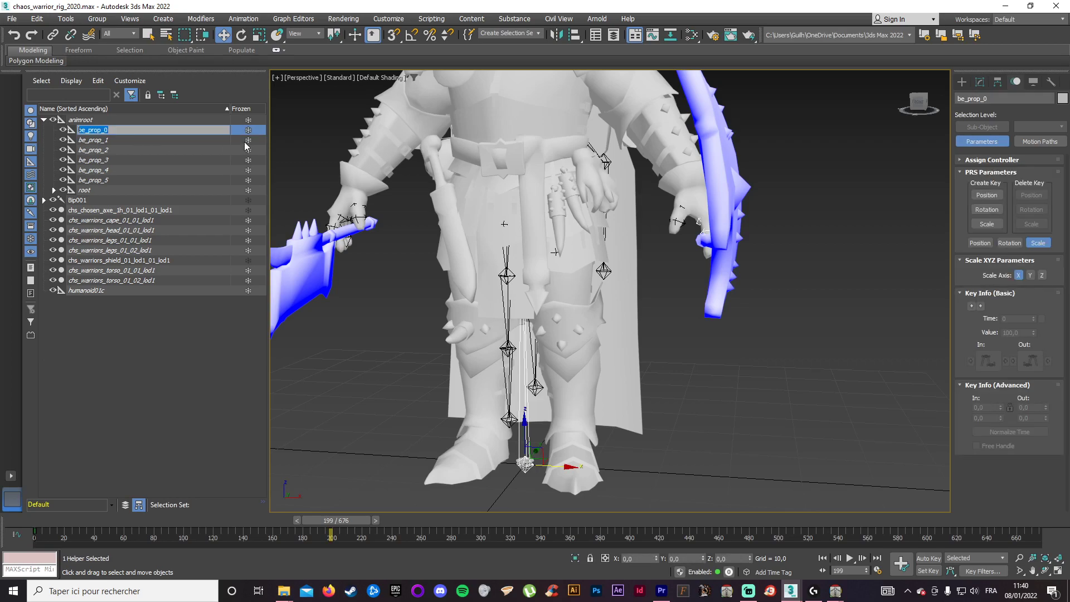
{"action": "left_click", "coordinate": [181, 140]}
- Align the be_prop_1 helper to the wrist of the warrior's right hand, beside the axe
{"action": "scroll", "coordinate": [620, 270], "scroll_direction": "down", "scroll_amount": 5}
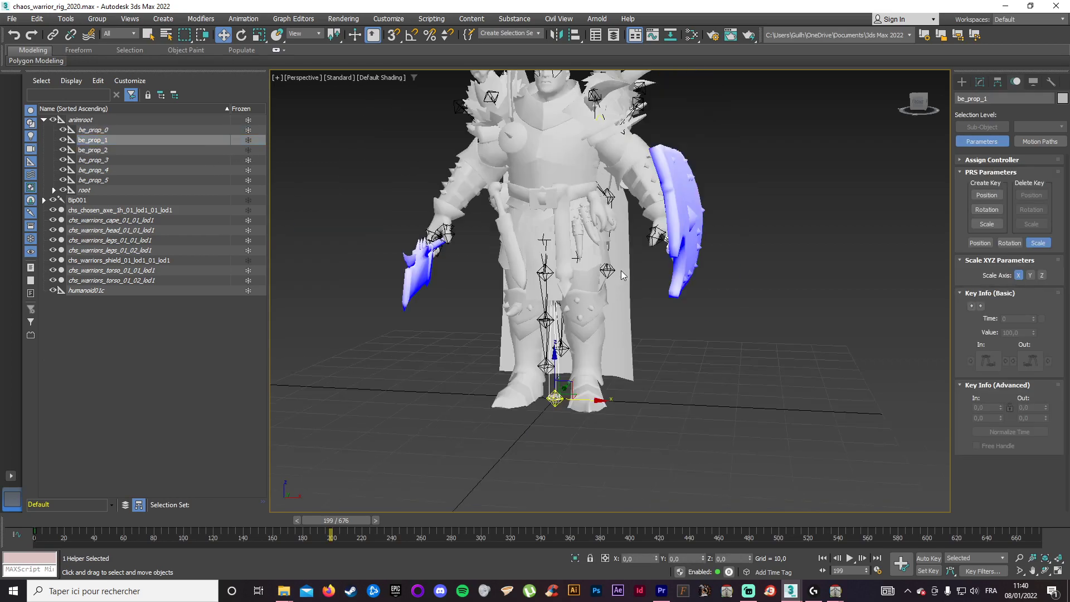
{"action": "middle_click_drag", "start_coordinate": [700, 362], "coordinate": [731, 384], "text": "alt"}
{"action": "scroll", "coordinate": [513, 286], "scroll_direction": "up", "scroll_amount": 3}
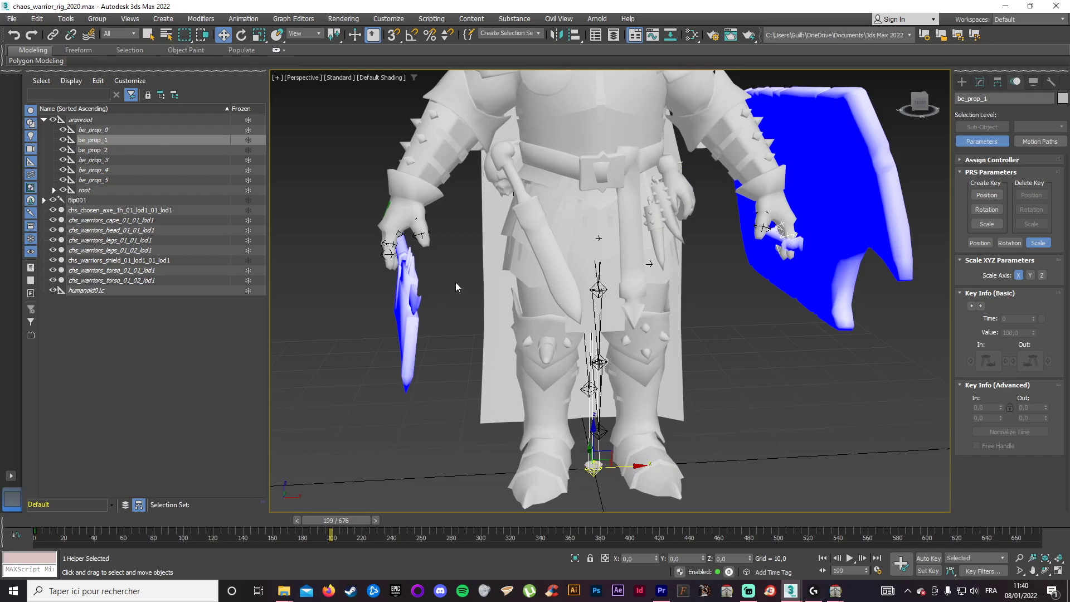
{"action": "middle_click_drag", "start_coordinate": [453, 286], "coordinate": [492, 303], "text": "alt"}
{"action": "key", "text": "alt+a"}
{"action": "left_click", "coordinate": [397, 255]}
{"action": "left_click", "coordinate": [523, 328]}
{"action": "left_click", "coordinate": [541, 385]}
{"action": "scroll", "coordinate": [404, 233], "scroll_direction": "up", "scroll_amount": 5}
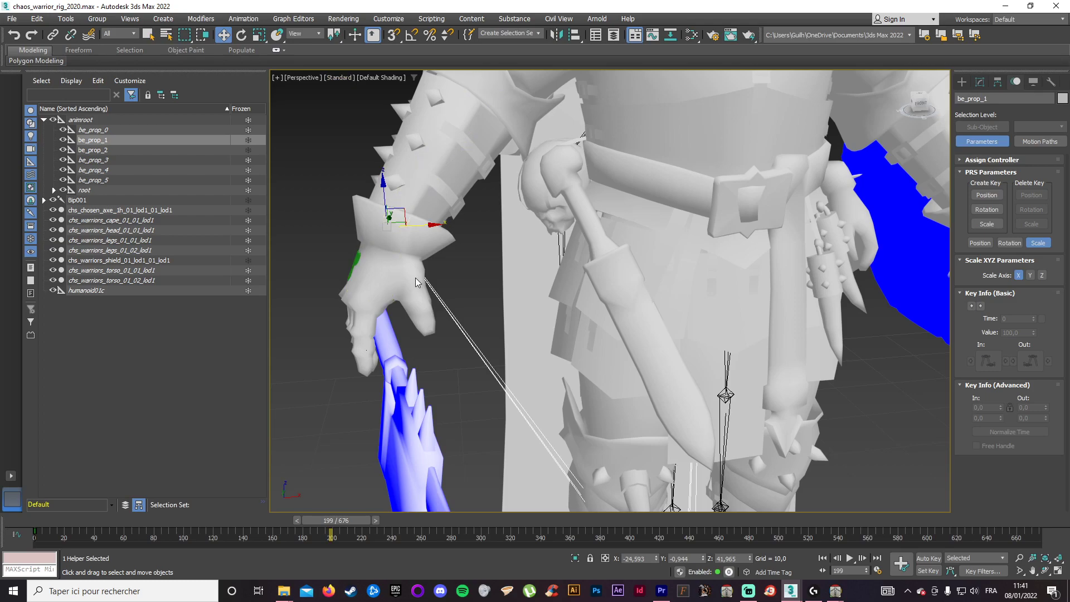
- Align the be_prop_2 helper to the biped's left hand bone, matching pivot position and orientation on all axes
{"action": "scroll", "coordinate": [416, 278], "scroll_direction": "down", "scroll_amount": 5}
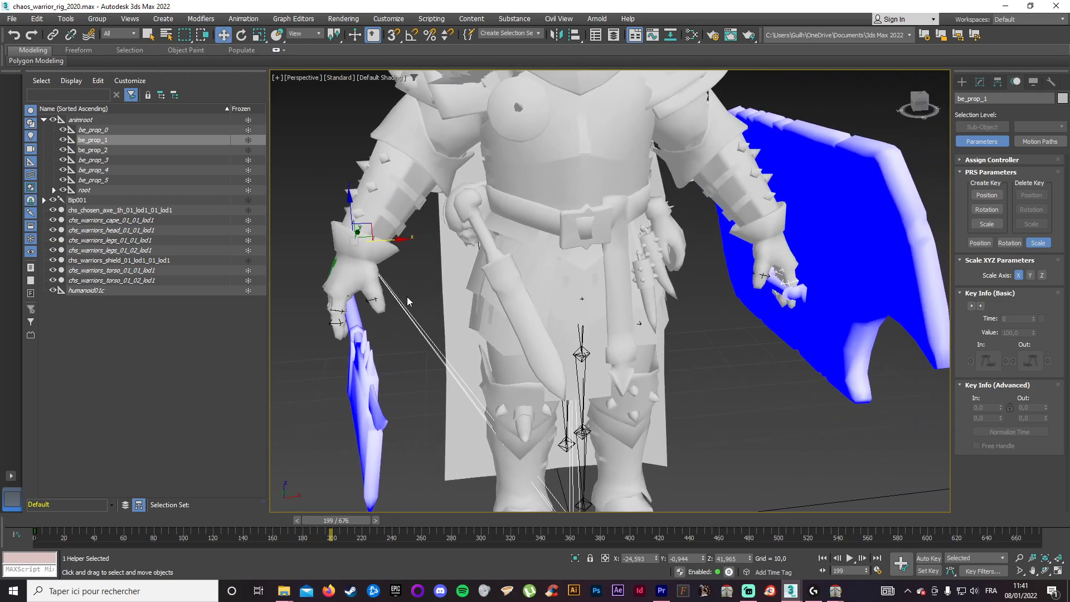
{"action": "left_click", "coordinate": [124, 150]}
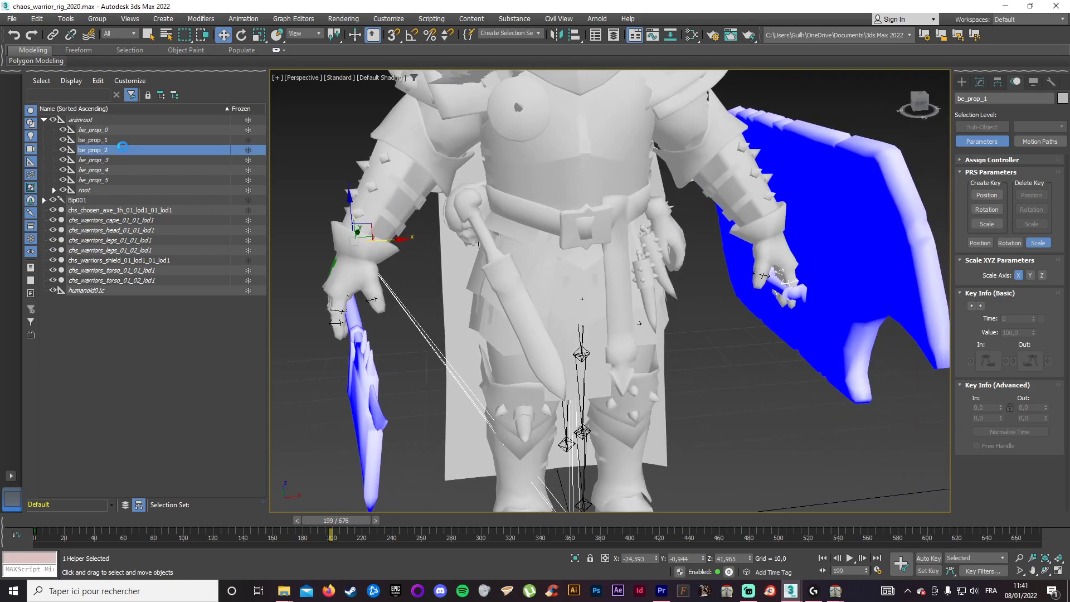
{"action": "left_click", "coordinate": [777, 259]}
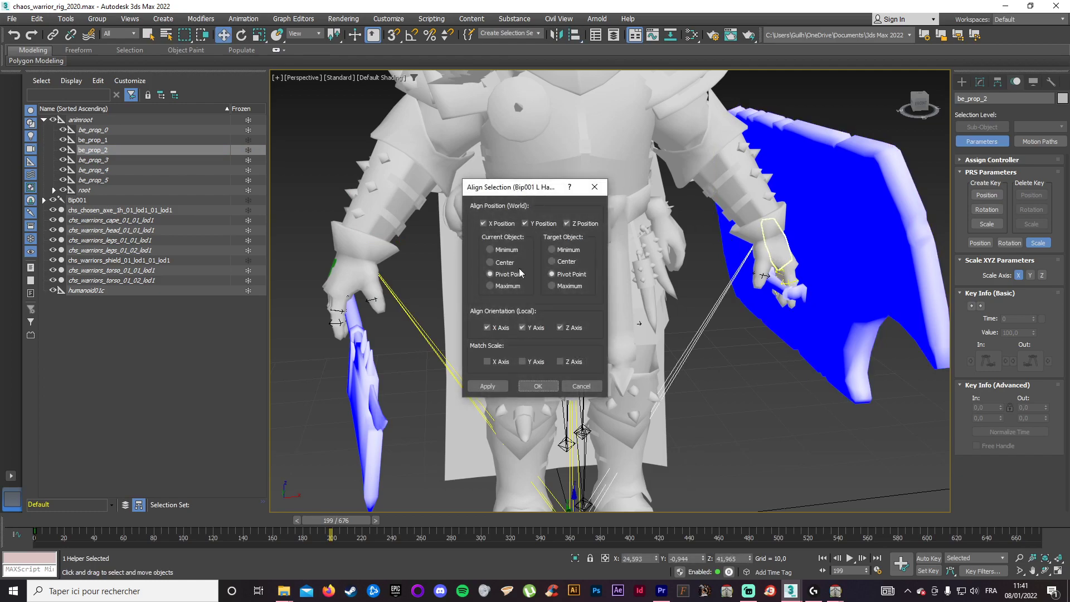
{"action": "left_click", "coordinate": [538, 385]}
{"action": "scroll", "coordinate": [724, 374], "scroll_direction": "down", "scroll_amount": 3}
{"action": "scroll", "coordinate": [724, 373], "scroll_direction": "up", "scroll_amount": 3}
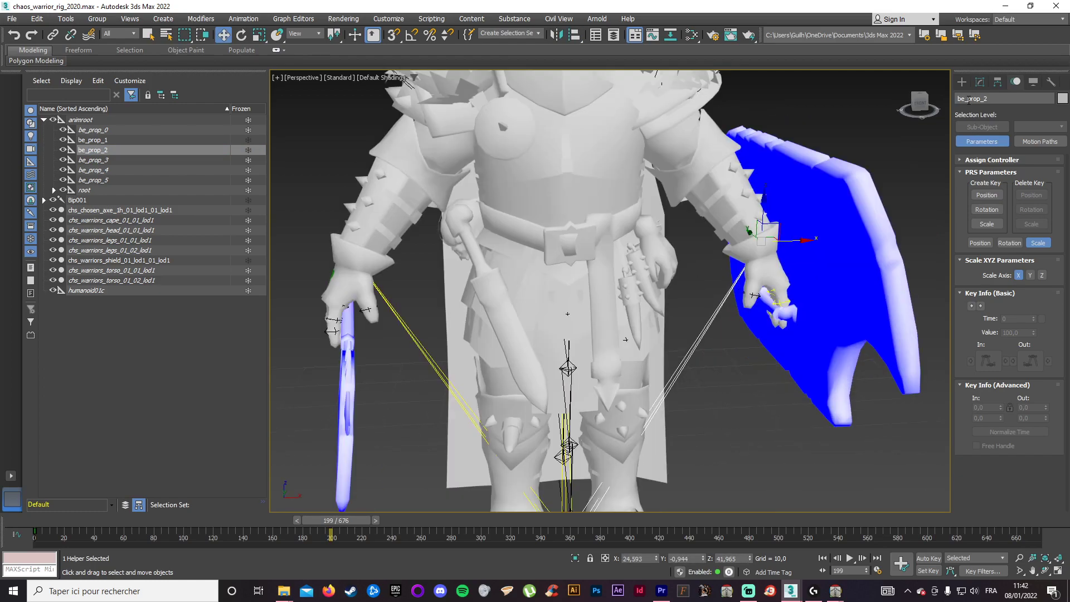
- Create a Dummy helper on the ground beside the warrior's right foot
{"action": "left_click", "coordinate": [960, 83]}
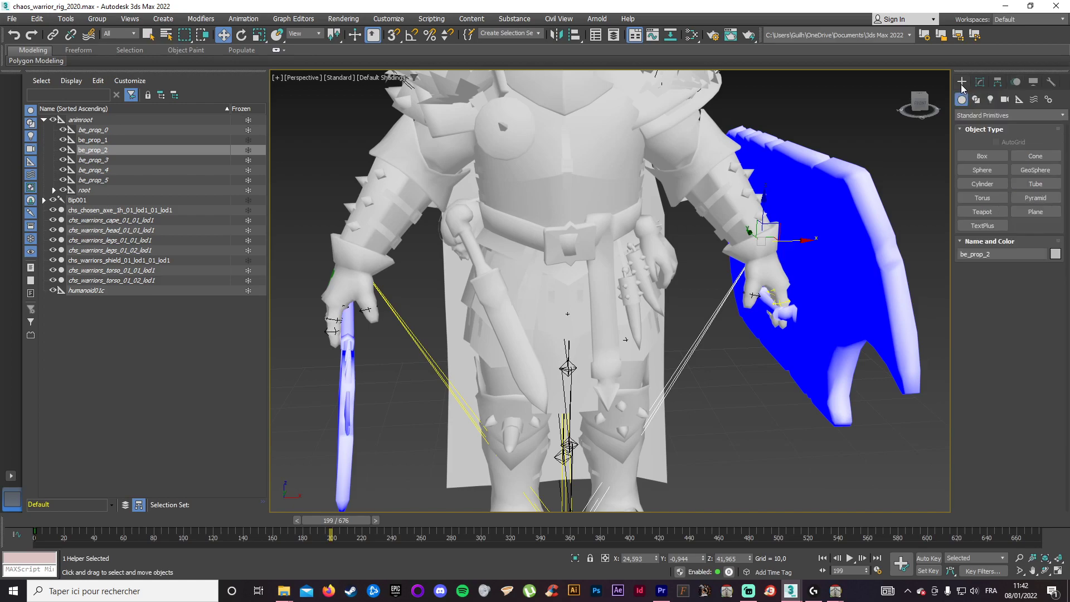
{"action": "left_click", "coordinate": [989, 156]}
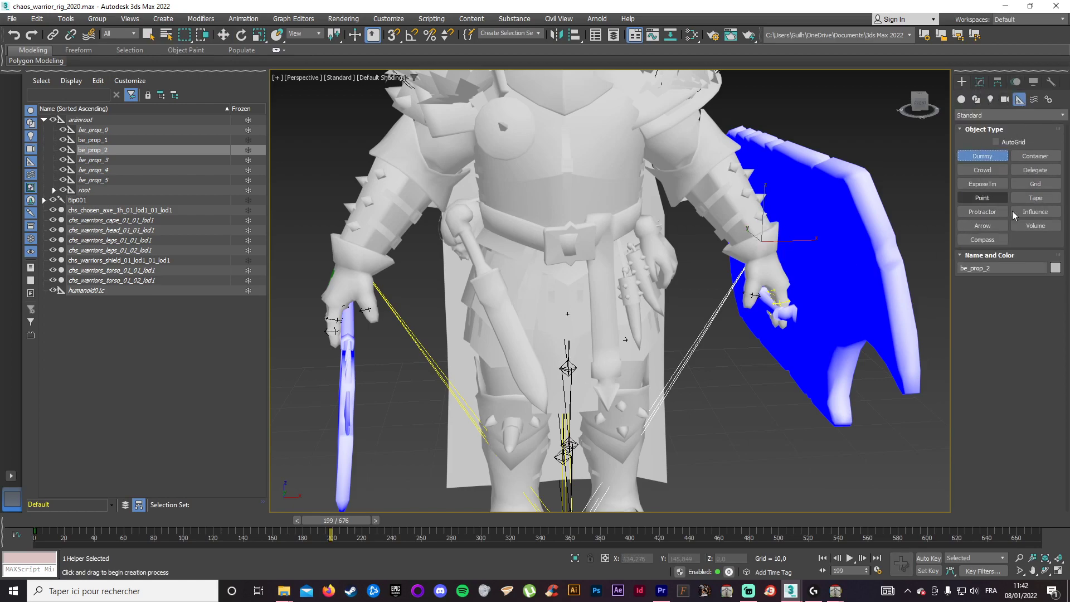
{"action": "scroll", "coordinate": [426, 426], "scroll_direction": "down", "scroll_amount": 3}
{"action": "left_click_drag", "start_coordinate": [411, 480], "coordinate": [442, 466]}
- Align the dummy to the biped's right hand bone, matching pivot position and orientation on all axes
{"action": "key", "text": "w"}
{"action": "key", "text": "alt+a"}
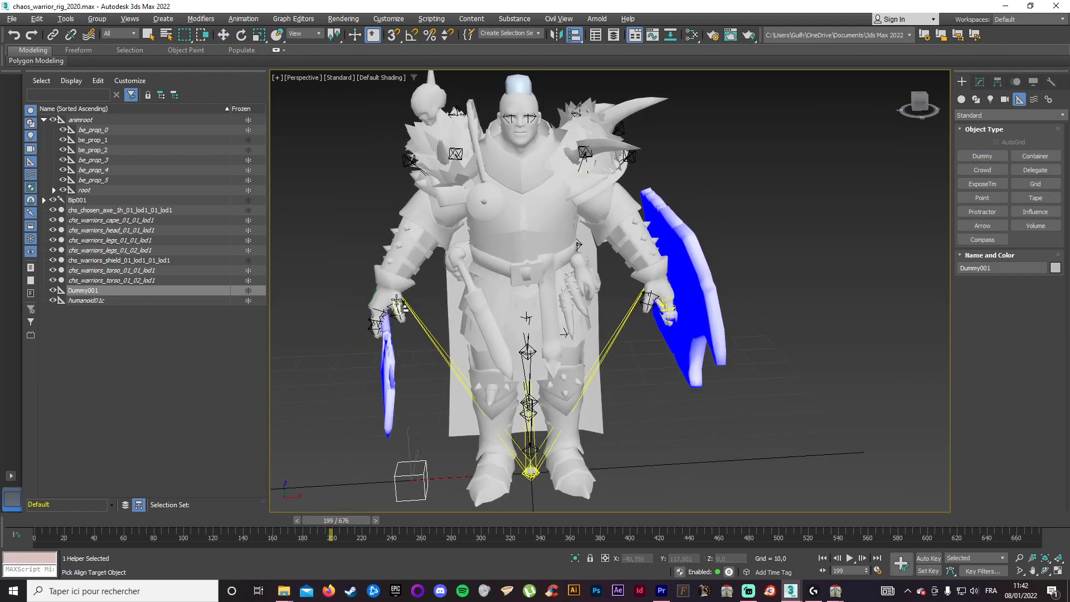
{"action": "left_click", "coordinate": [395, 299]}
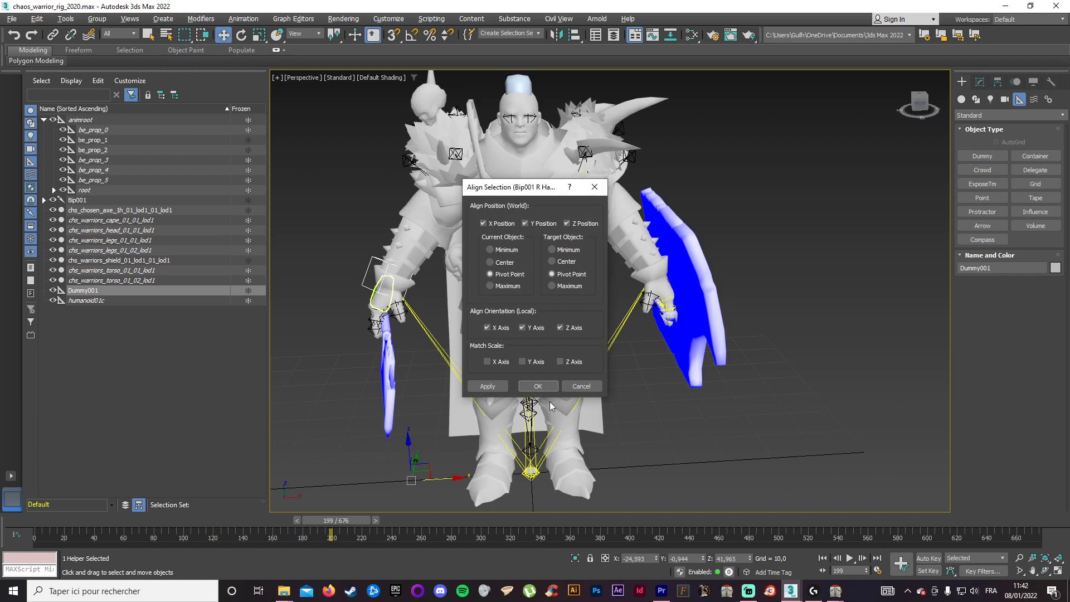
{"action": "left_click", "coordinate": [538, 386]}
{"action": "scroll", "coordinate": [398, 307], "scroll_direction": "up", "scroll_amount": 3}
{"action": "scroll", "coordinate": [397, 307], "scroll_direction": "up", "scroll_amount": 3}
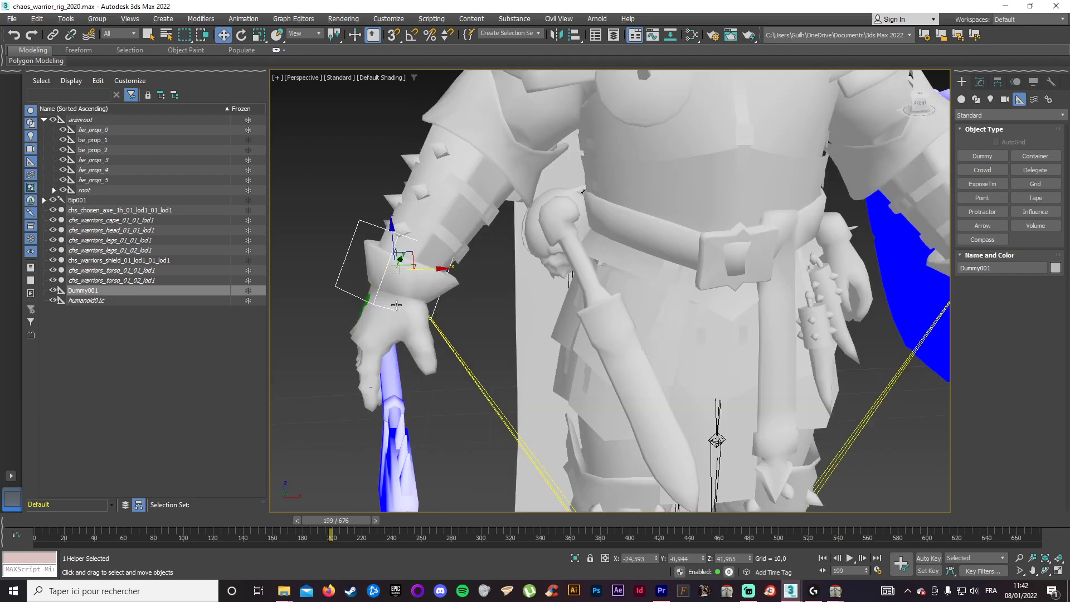
- Move the dummy down from the wrist so that it surrounds the warrior's right hand
{"action": "left_click_drag", "start_coordinate": [399, 274], "coordinate": [389, 316]}
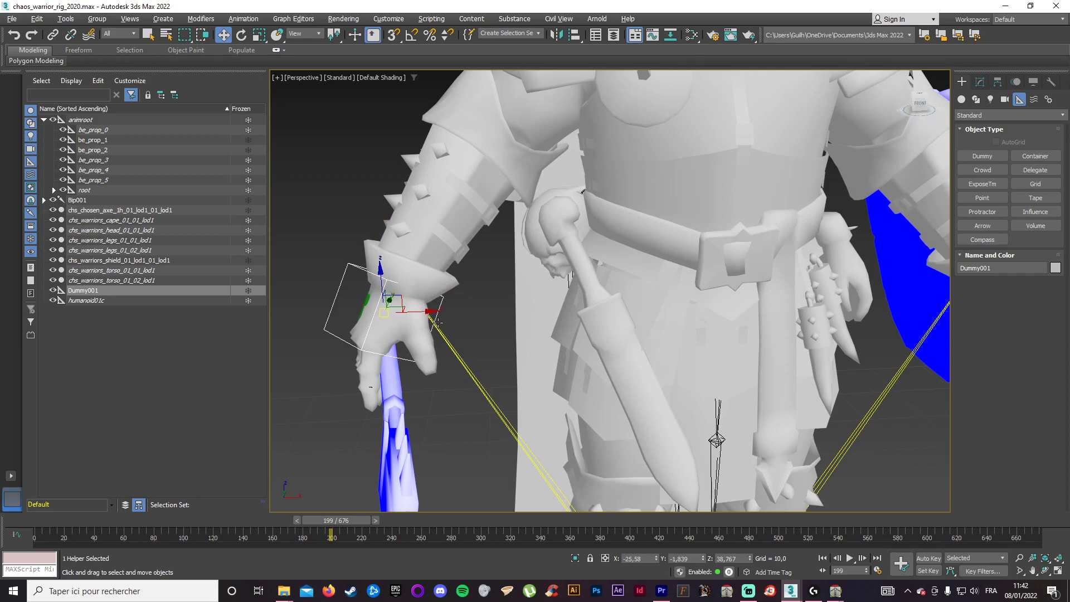
{"action": "scroll", "coordinate": [462, 323], "scroll_direction": "down", "scroll_amount": 5}
{"action": "scroll", "coordinate": [445, 386], "scroll_direction": "up", "scroll_amount": 2}
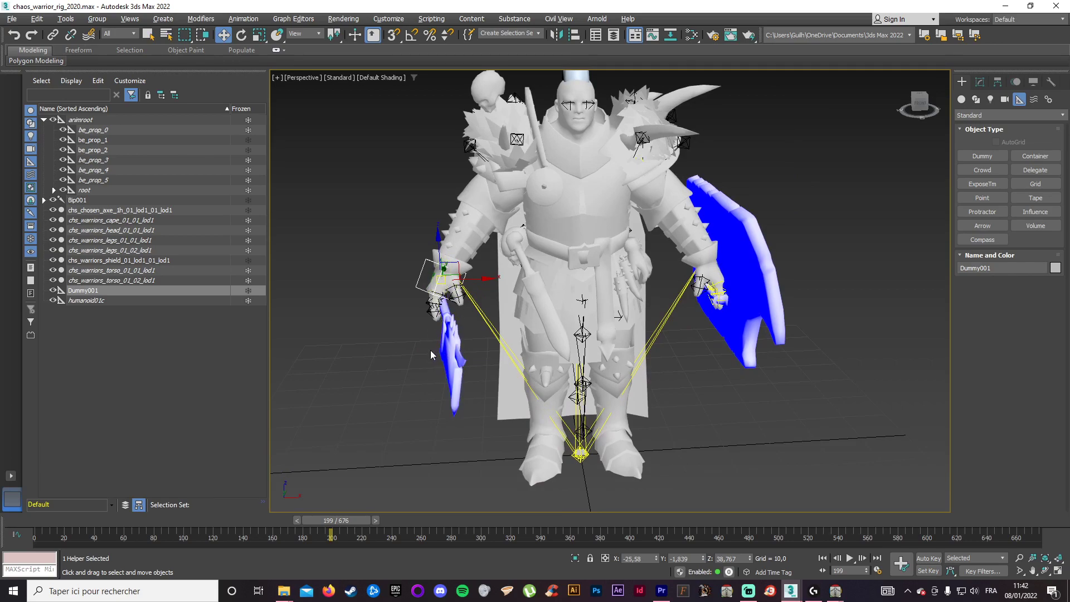
{"action": "mouse_move", "coordinate": [442, 282]}
{"action": "left_mouse_down"}
{"action": "mouse_move", "coordinate": [436, 304]}
{"action": "mouse_move", "coordinate": [452, 304]}
{"action": "mouse_move", "coordinate": [443, 283]}
{"action": "left_mouse_up"}
- Move the axe slightly up so its handle sits in the grip of the warrior's right hand
{"action": "scroll", "coordinate": [457, 355], "scroll_direction": "up", "scroll_amount": 2}
{"action": "left_click", "coordinate": [455, 358]}
{"action": "middle_click_drag", "start_coordinate": [458, 340], "coordinate": [562, 350], "text": "alt"}
{"action": "scroll", "coordinate": [414, 295], "scroll_direction": "up", "scroll_amount": 2}
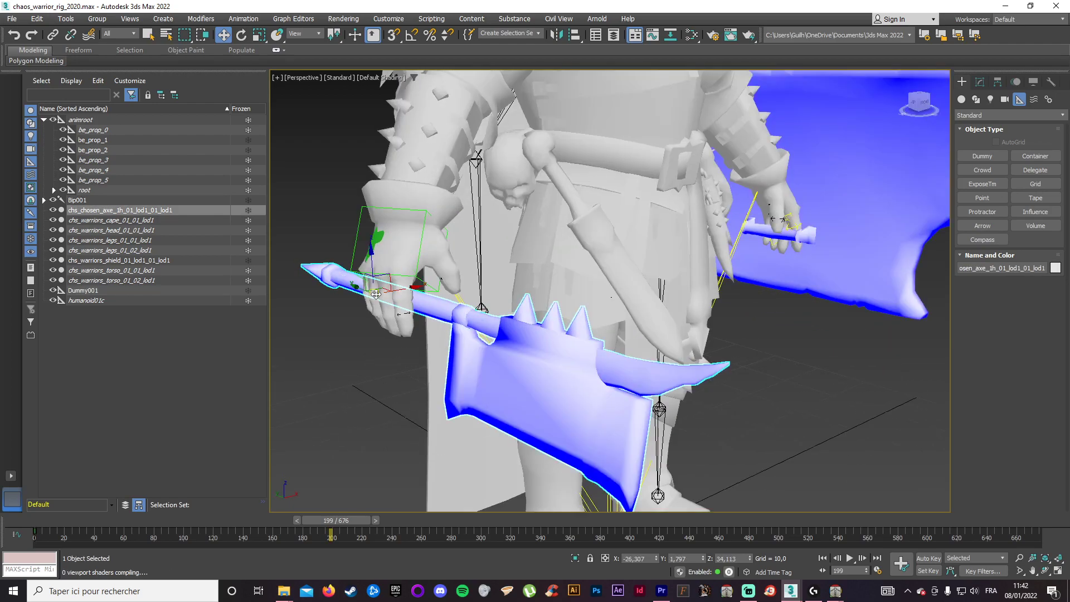
{"action": "scroll", "coordinate": [403, 284], "scroll_direction": "up", "scroll_amount": 3}
{"action": "left_click_drag", "start_coordinate": [403, 284], "coordinate": [387, 287]}
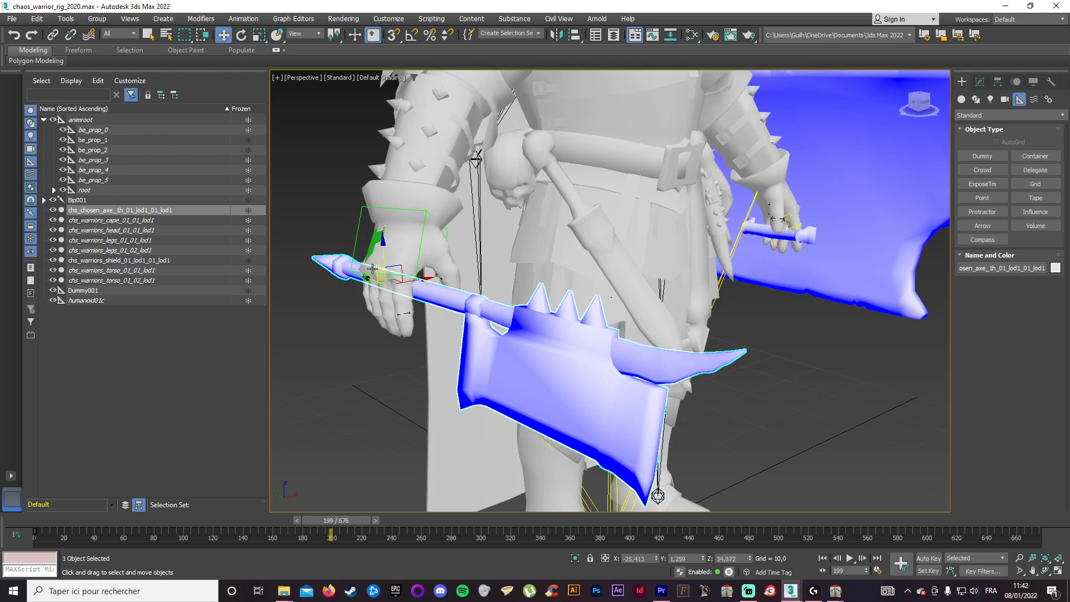
- Select the be_prop_2 helper under animroot
{"action": "left_click", "coordinate": [92, 151]}
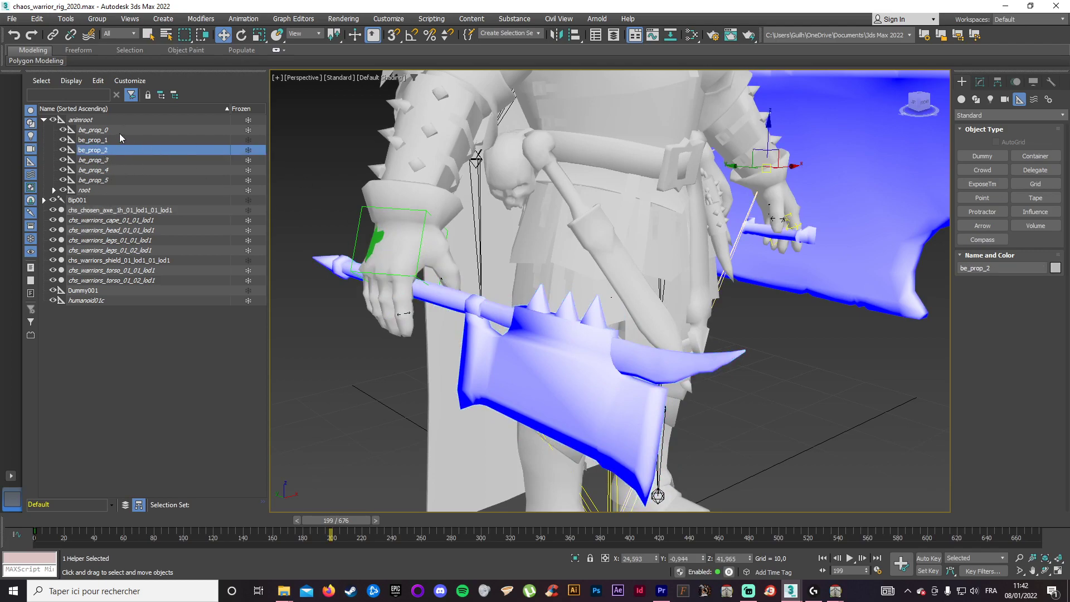
{"action": "left_click", "coordinate": [103, 143]}
{"action": "left_click", "coordinate": [115, 150]}
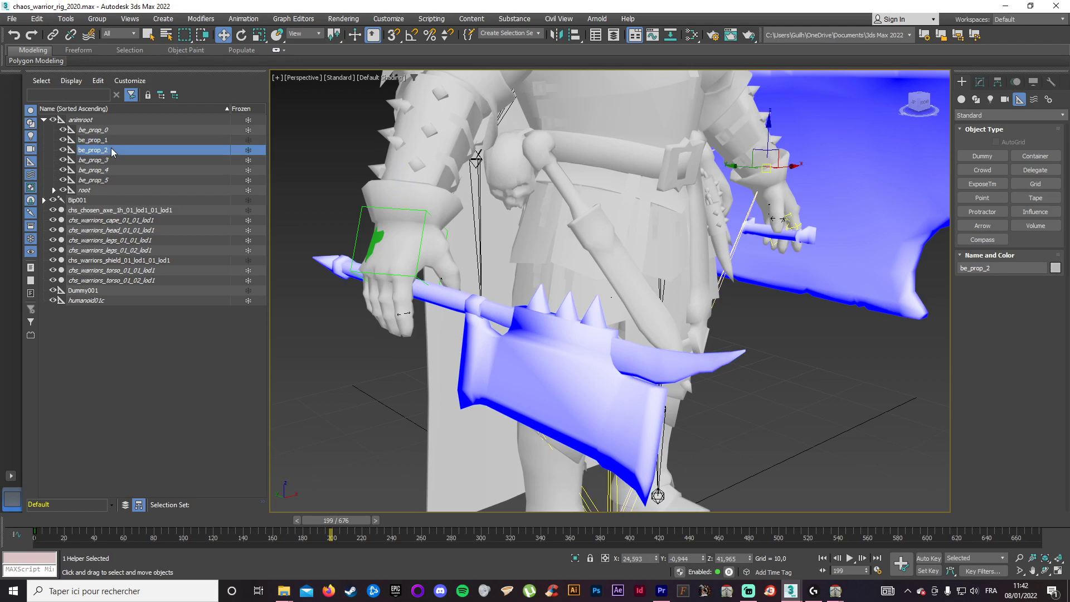